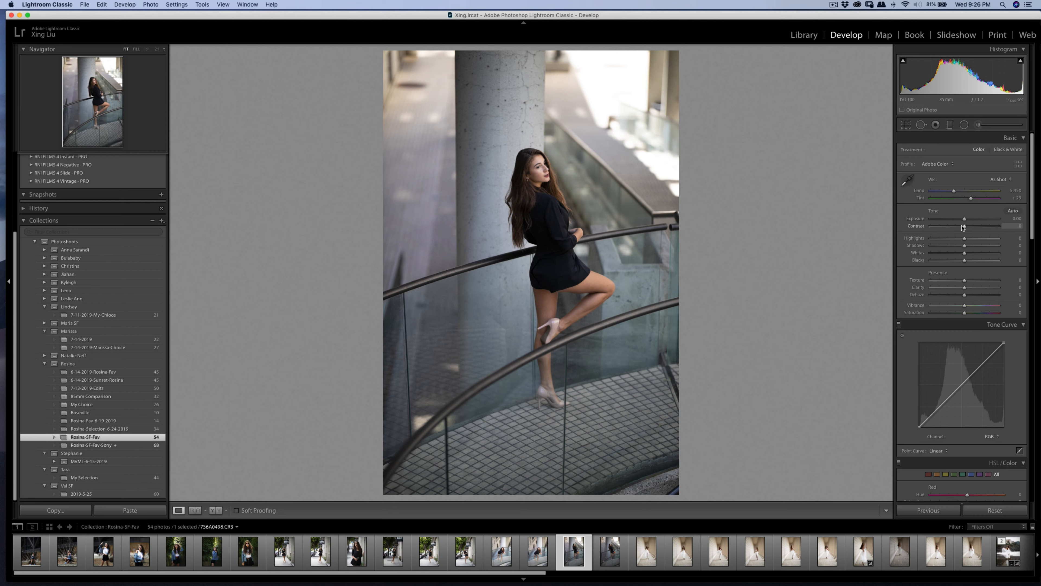
Set the photo's Exposure to −0.25, Contrast to +11, Highlights to −14, Shadows to about +8, Whites to −8 and Blacks to −7
left_click_drag(965, 228, 964, 222)
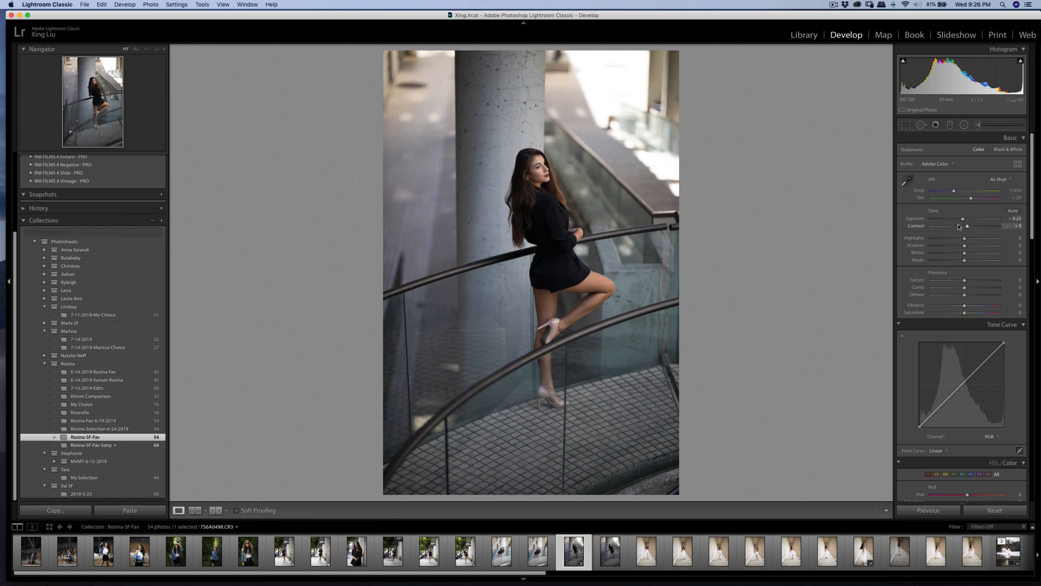
left_click_drag(964, 239, 970, 230)
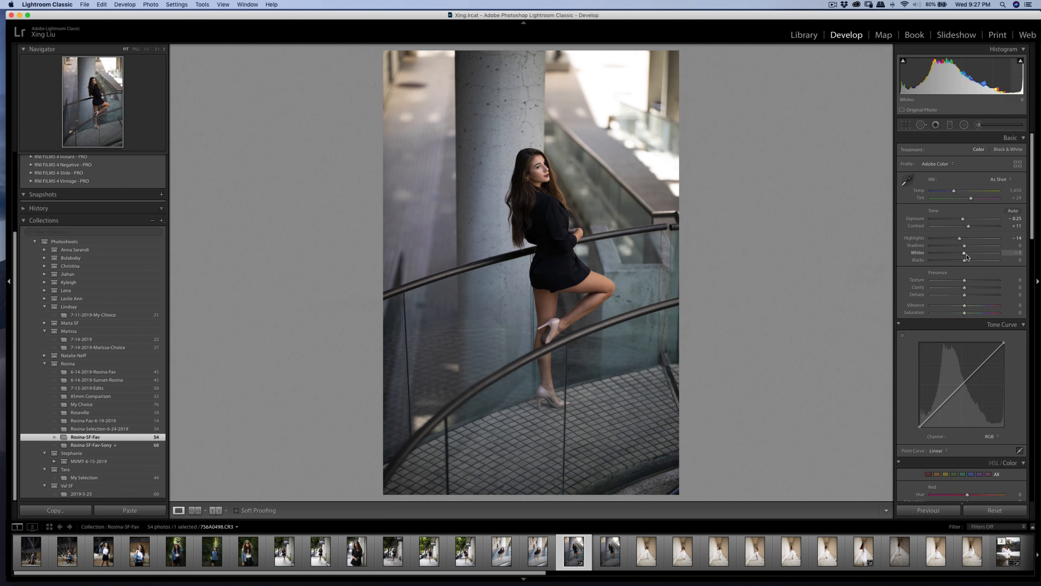
mouse_move(965, 254)
left_mouse_down()
mouse_move(961, 265)
mouse_move(968, 247)
mouse_move(979, 250)
left_mouse_up()
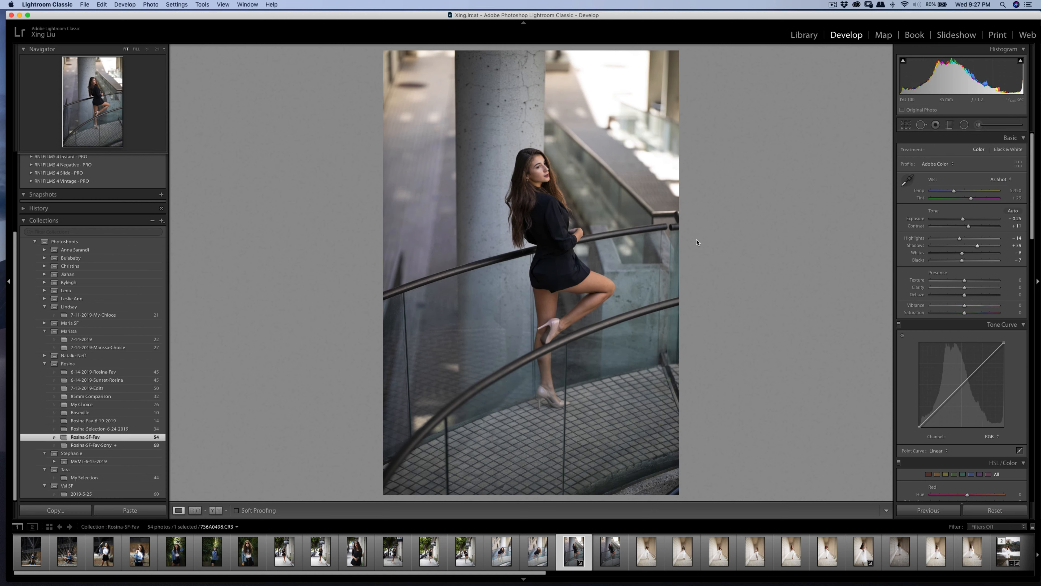
double_click(976, 247)
left_click_drag(964, 246, 966, 246)
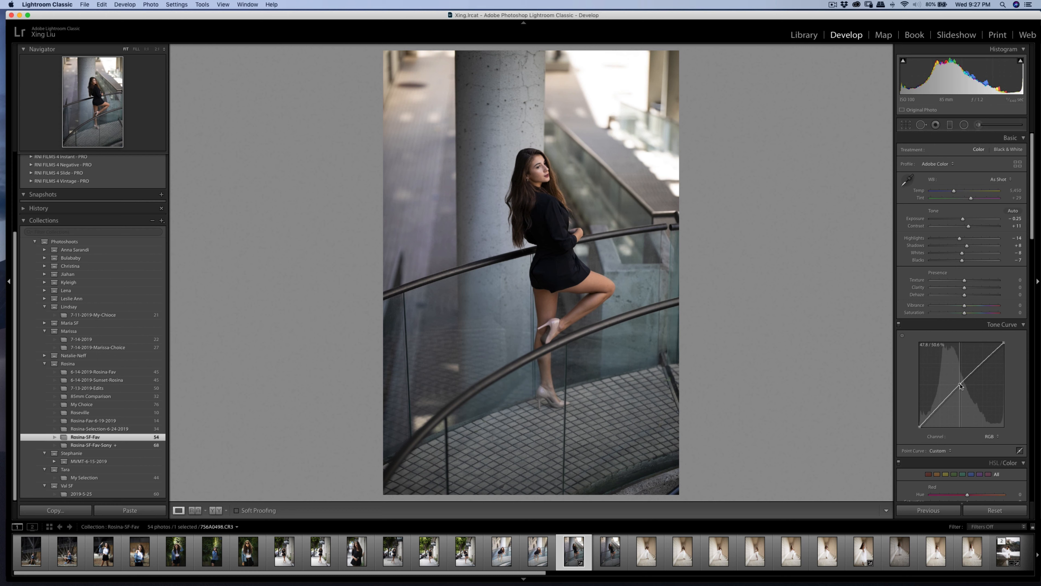
Shape the RGB tone curve by anchoring the midtones, lowering the shadows, lifting the black point and slightly lowering the white point
left_click(961, 384)
left_click_drag(939, 407, 920, 423)
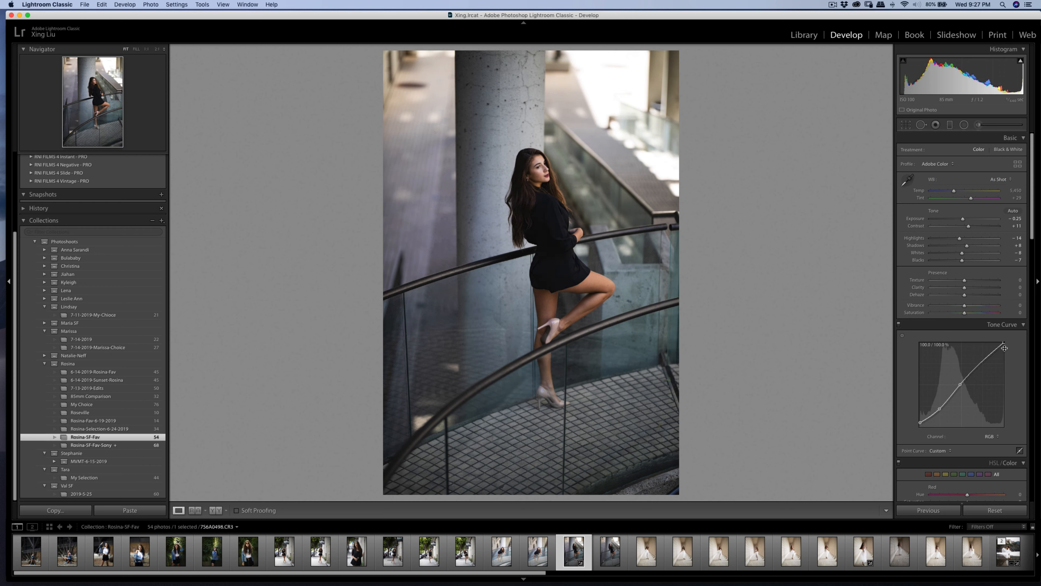
left_click_drag(1004, 343, 1004, 346)
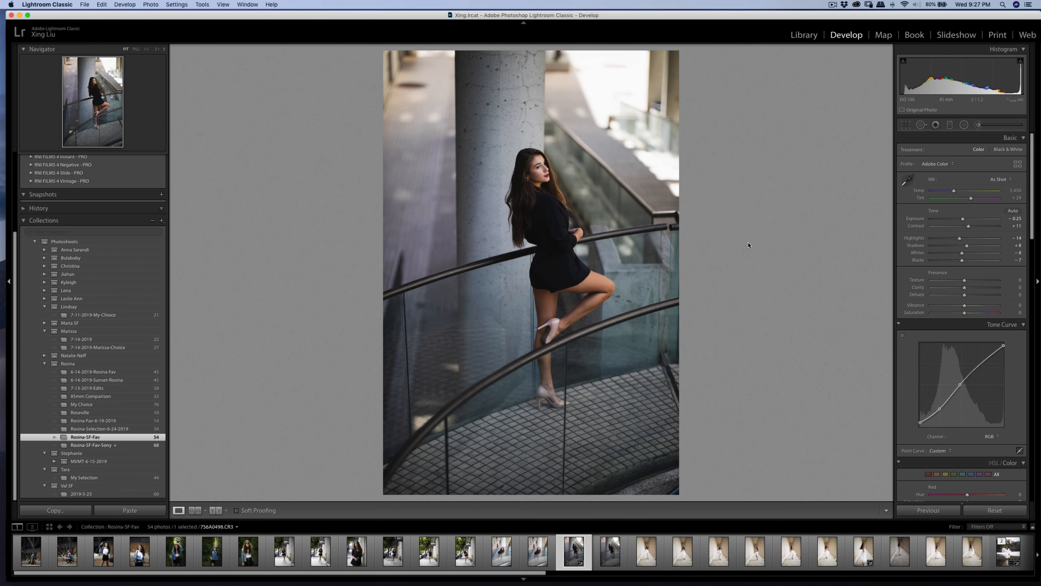
Examine the skin on the model's legs and face up close for blemishes
left_click(606, 300)
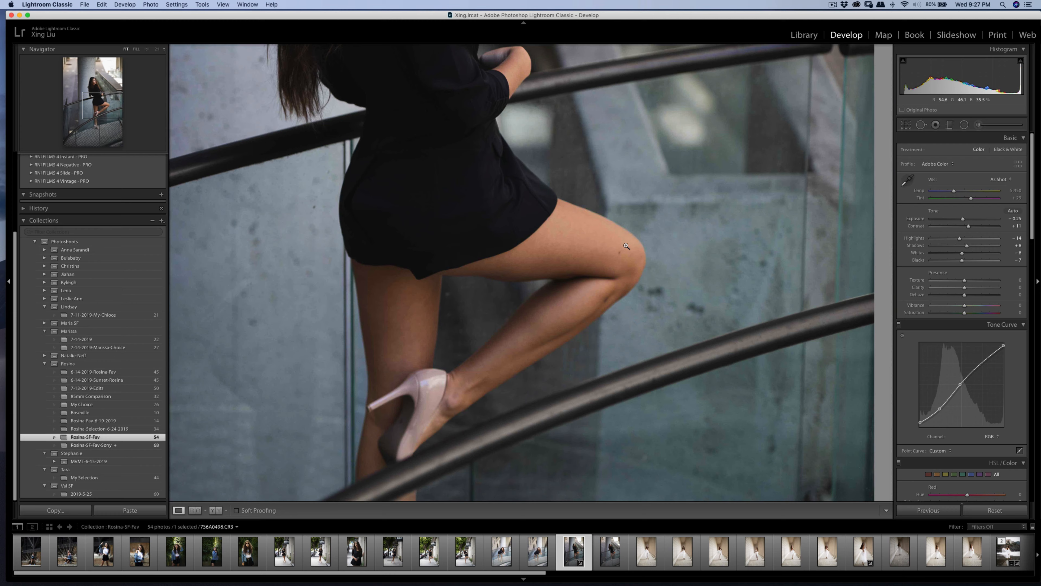
left_click(626, 246)
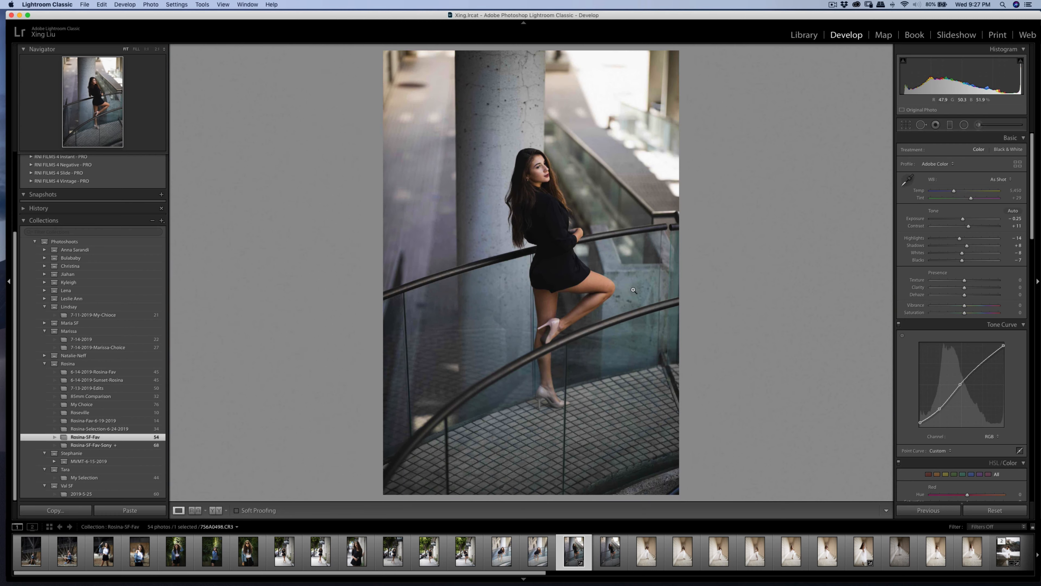
left_click_drag(542, 175, 553, 272)
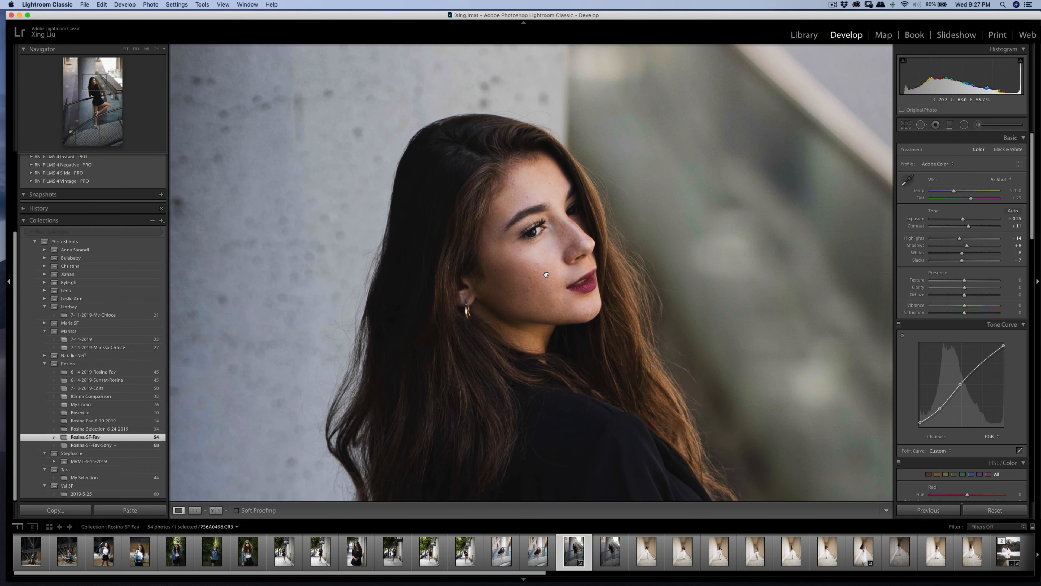
left_click(559, 258)
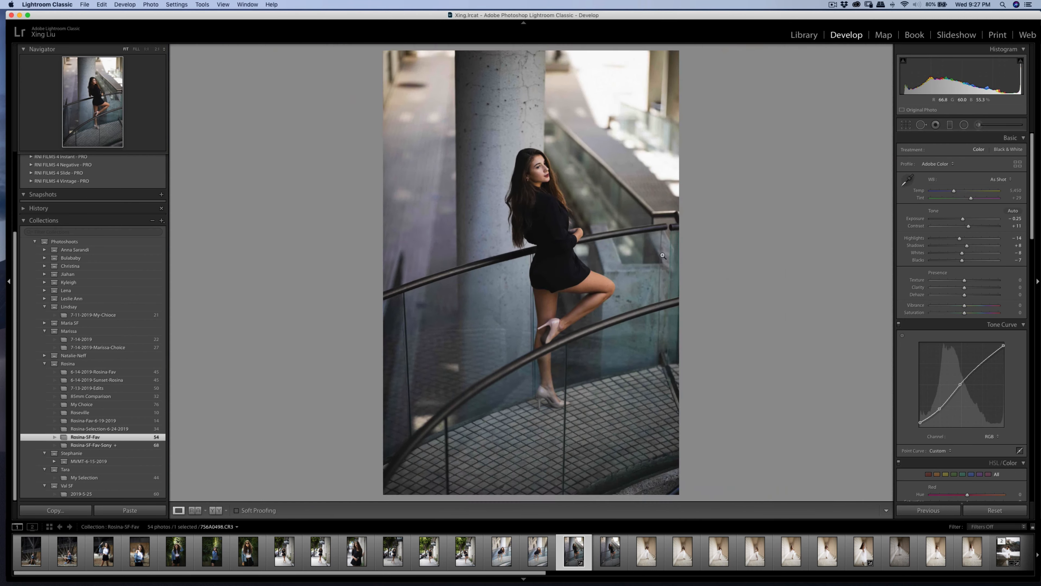
left_click(543, 172)
key("super+equal")
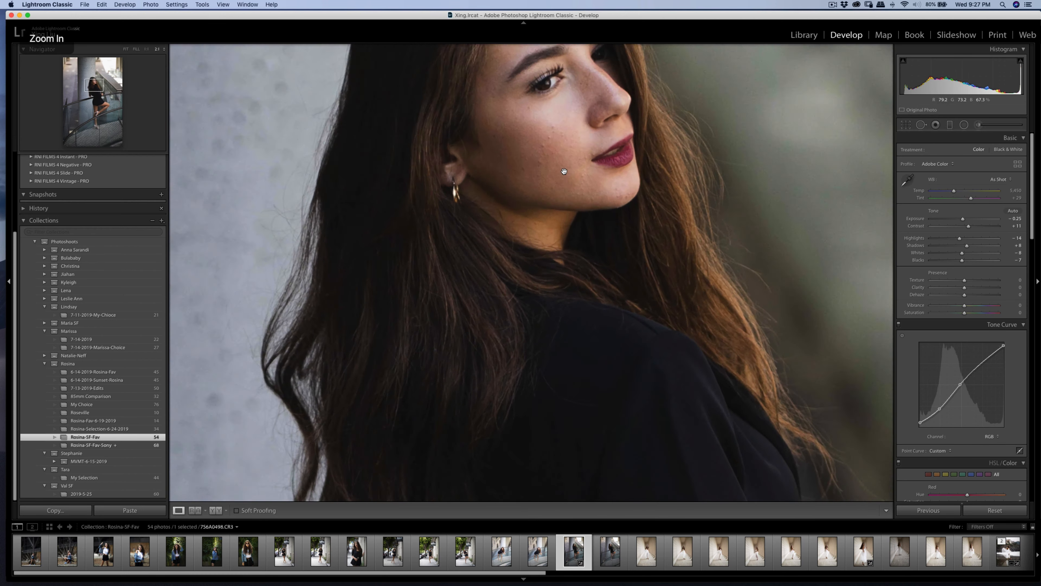
key("super+minus")
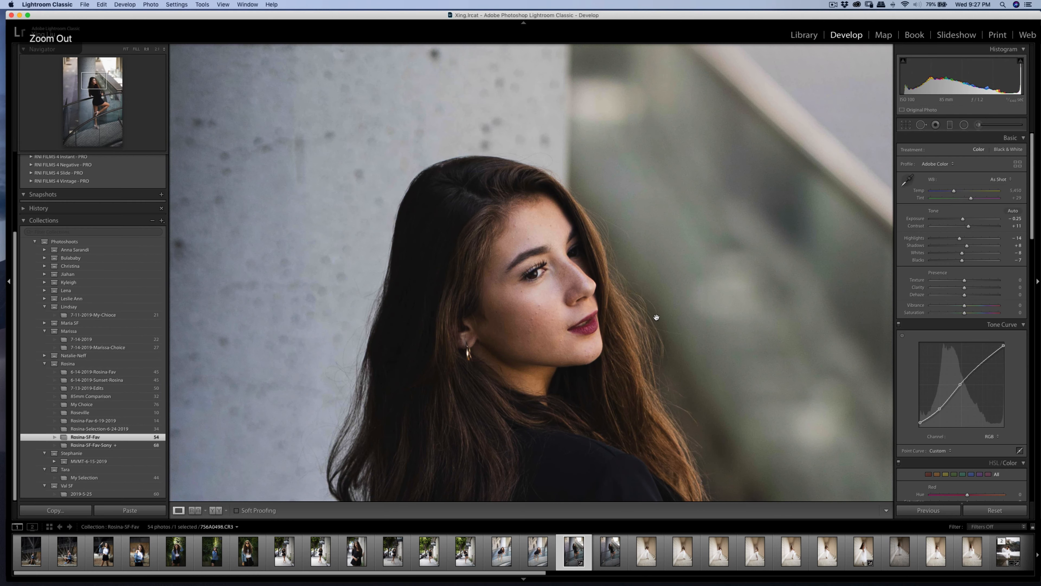
key("super+equal")
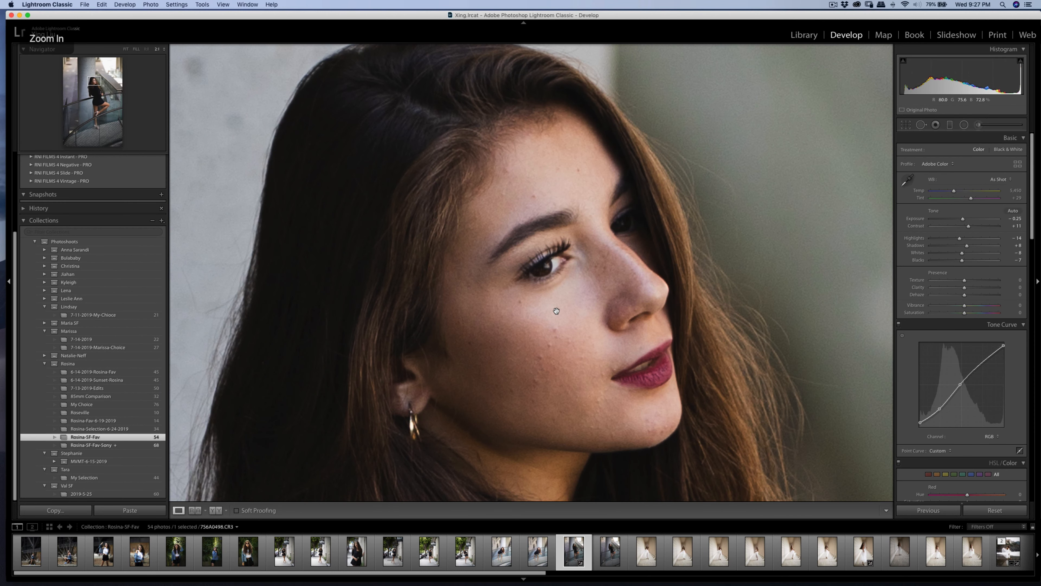
Heal the small blemishes on the model's cheek and forehead with a small Spot Removal brush in Heal mode
left_click(918, 125)
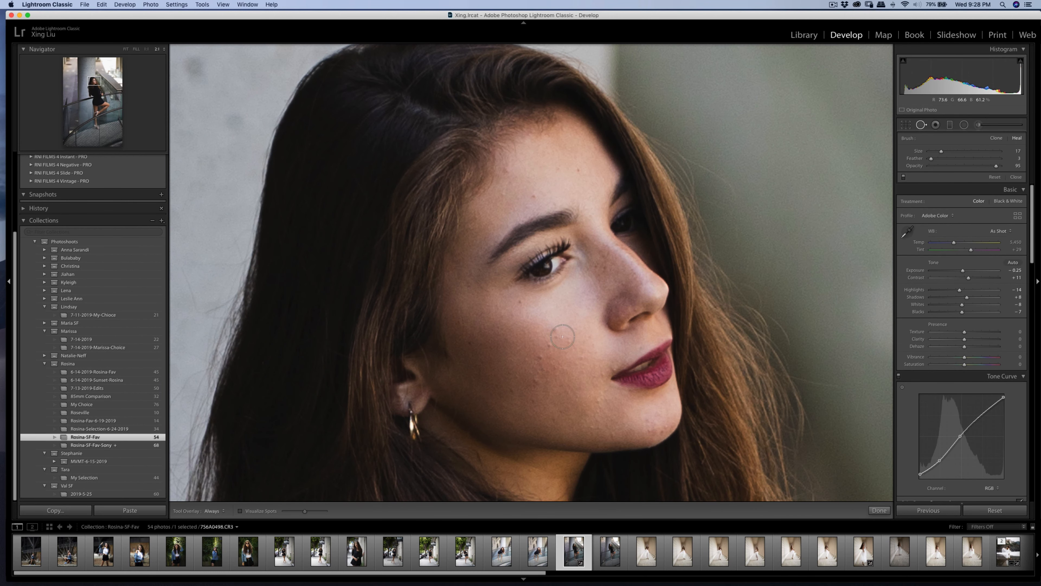
scroll(563, 336, "down", 4)
left_click(554, 329)
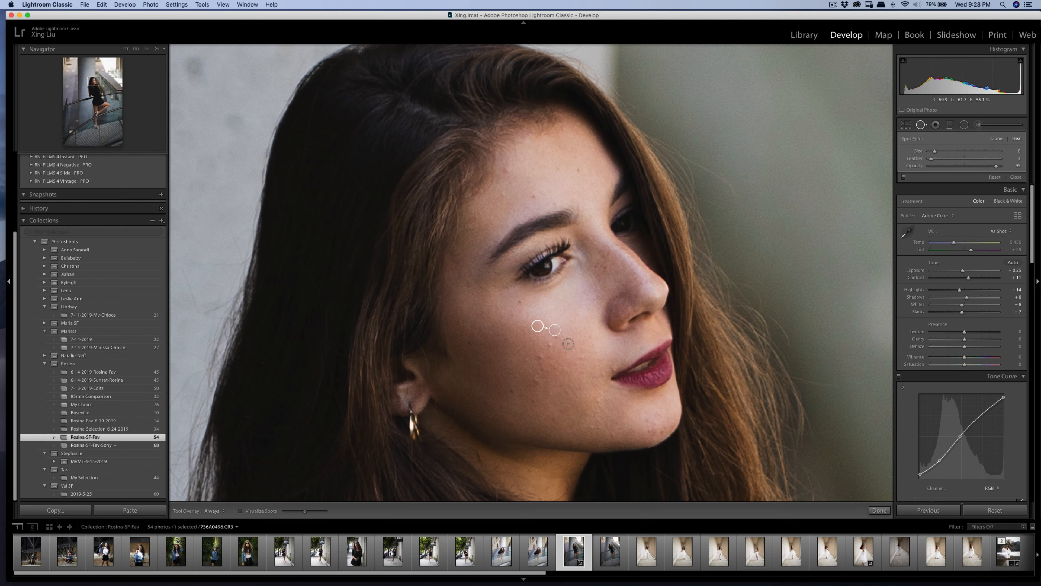
left_click(551, 346)
left_click(541, 360)
left_click(536, 380)
mouse_move(567, 340)
left_mouse_down()
mouse_move(564, 367)
mouse_move(590, 355)
left_mouse_up()
left_click(534, 196)
key("q")
key("z")
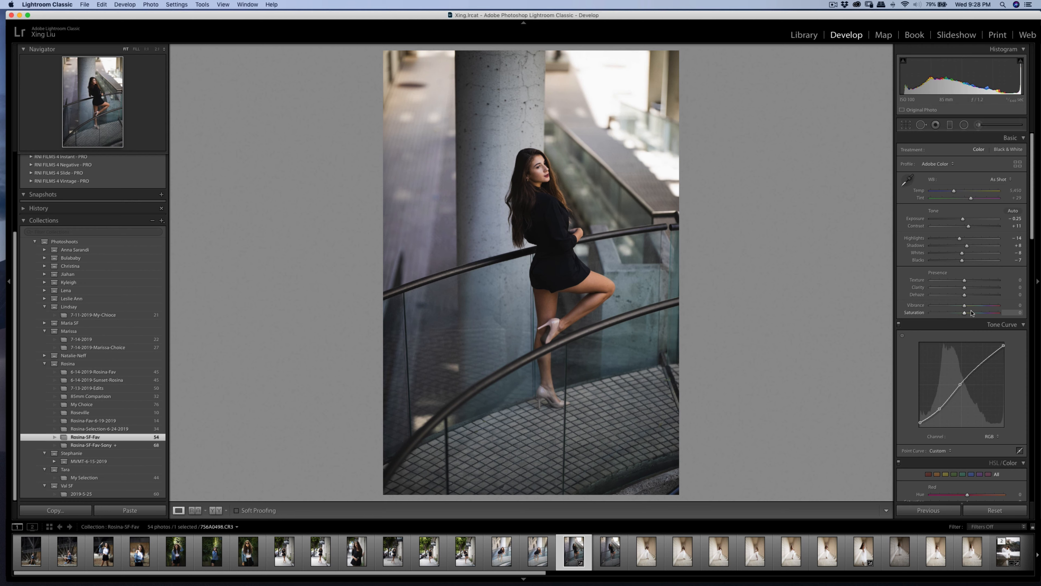
Set Vibrance to +4 and overall Saturation to −3, and tune Red Saturation to +5 and Orange Hue −2, Saturation +7, Luminance −2
left_click_drag(970, 309, 968, 313)
scroll(972, 326, "down", 8)
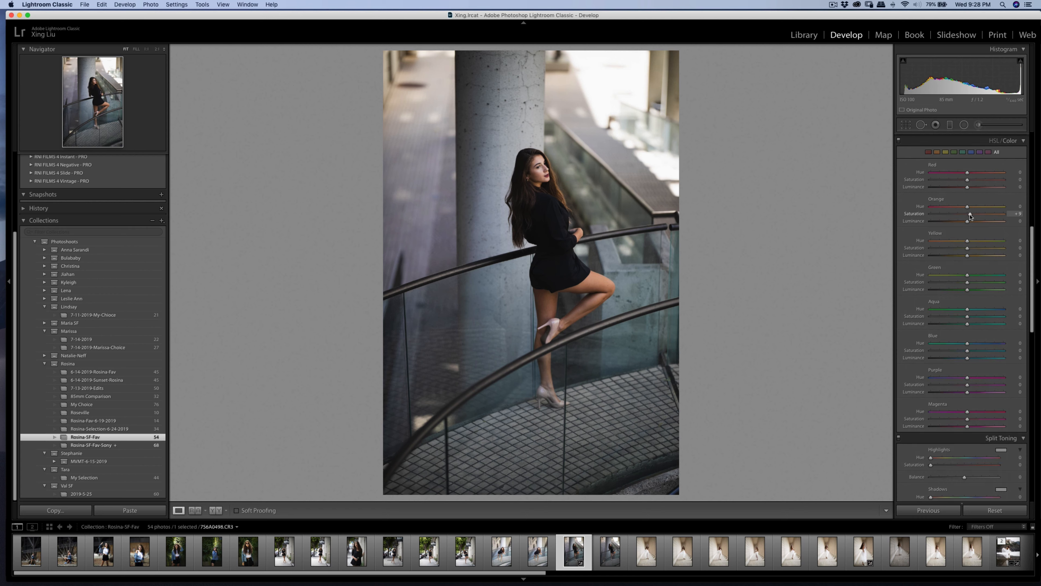
left_click_drag(968, 221, 966, 221)
left_click_drag(968, 179, 969, 180)
Mute the yellows by setting Yellow Saturation to −66 and Yellow Luminance to −71
mouse_move(967, 248)
left_mouse_down()
mouse_move(951, 249)
mouse_move(994, 256)
mouse_move(955, 249)
left_mouse_up()
left_click_drag(958, 252, 933, 251)
left_click_drag(1002, 248, 1002, 271)
left_click_drag(967, 258, 941, 261)
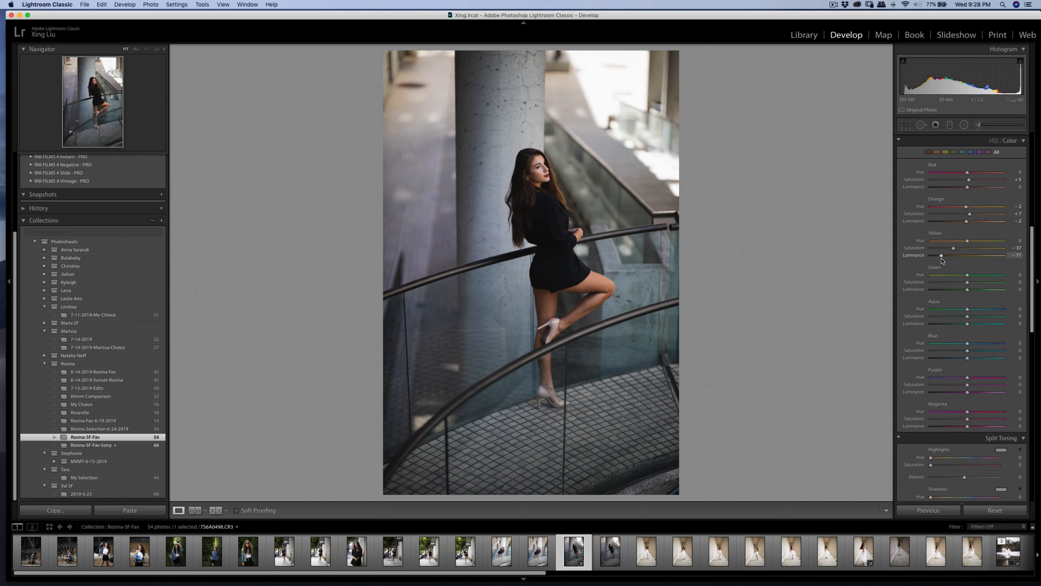
left_click(940, 248)
Desaturate and darken the cool colors: Green Saturation −68, Luminance −45; Aqua −61, −29; Blue −80, −46
left_click_drag(967, 283, 945, 350)
left_click_drag(941, 350, 938, 352)
Raise the photo's overall Contrast to +26
scroll(972, 295, "up", 10)
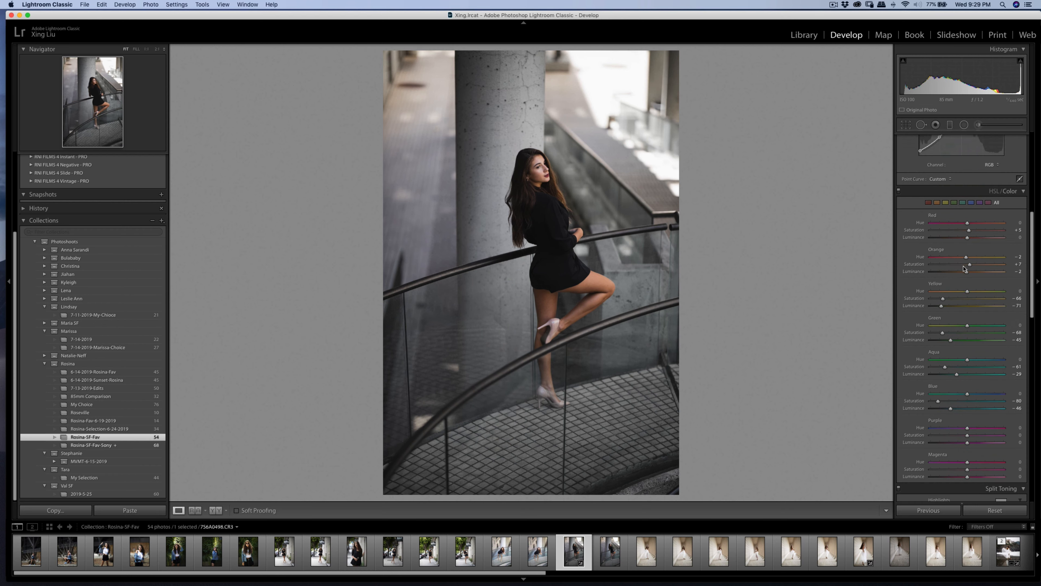
scroll(972, 285, "up", 3)
left_click_drag(969, 204, 968, 227)
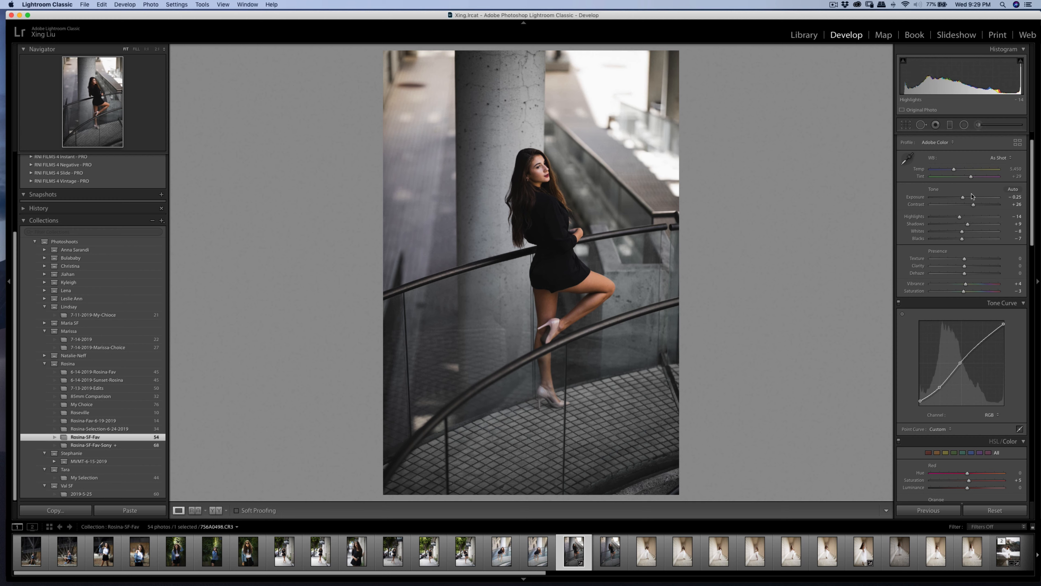
Brighten the model's dark hair with an Adjustment Brush using the Shadows effect at amount 21 and brush size 7.0
left_click(979, 125)
left_click(943, 151)
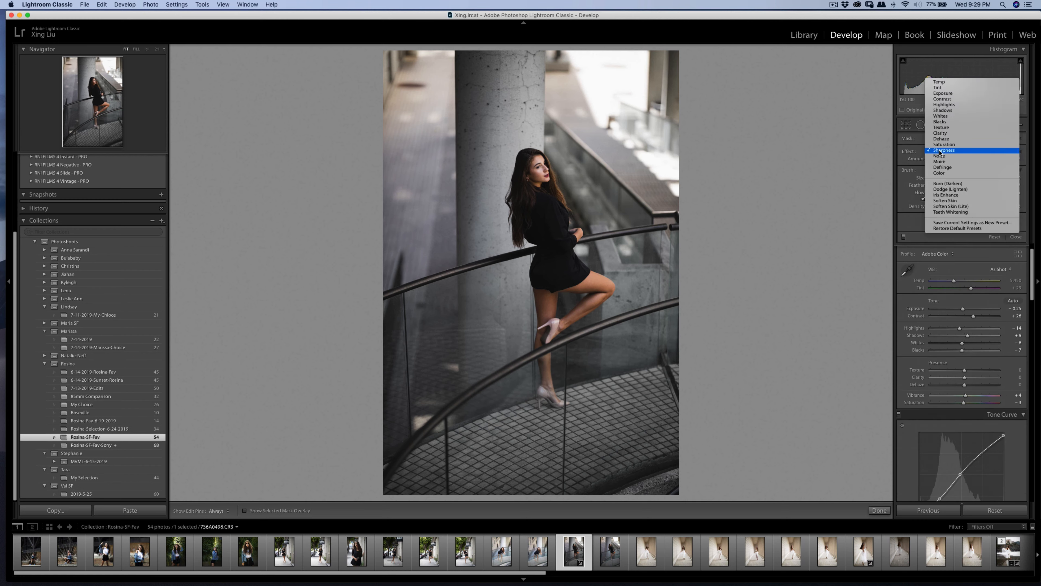
left_click(950, 110)
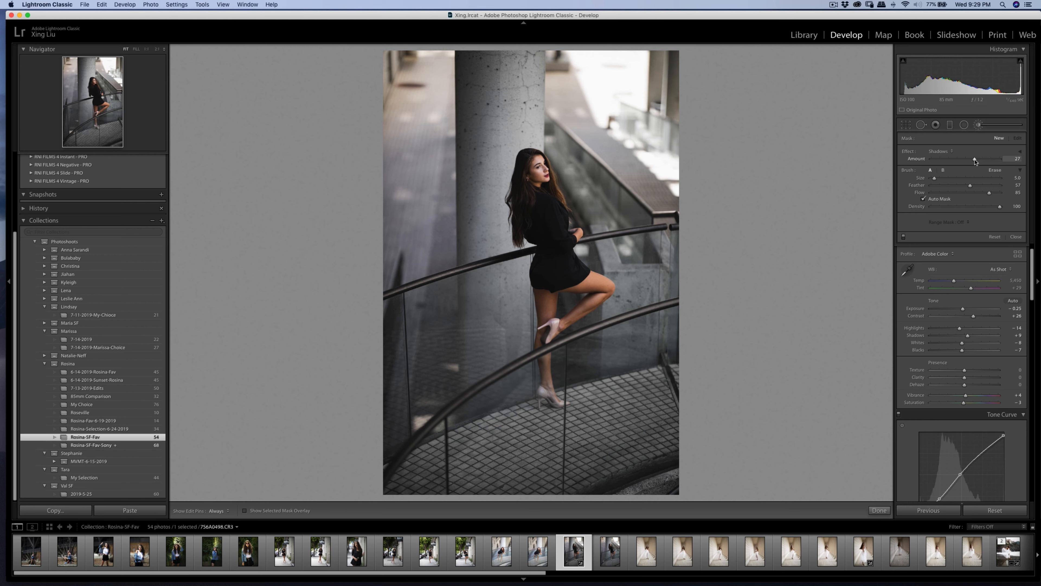
scroll(485, 221, "up", 4)
scroll(524, 183, "down", 2)
mouse_move(525, 181)
left_mouse_down()
mouse_move(522, 216)
mouse_move(544, 209)
mouse_move(559, 264)
mouse_move(548, 261)
mouse_move(545, 280)
mouse_move(566, 261)
mouse_move(578, 273)
mouse_move(554, 281)
mouse_move(545, 196)
mouse_move(532, 191)
mouse_move(535, 249)
left_mouse_up()
mouse_move(526, 172)
left_mouse_down()
mouse_move(528, 153)
mouse_move(521, 188)
left_mouse_up()
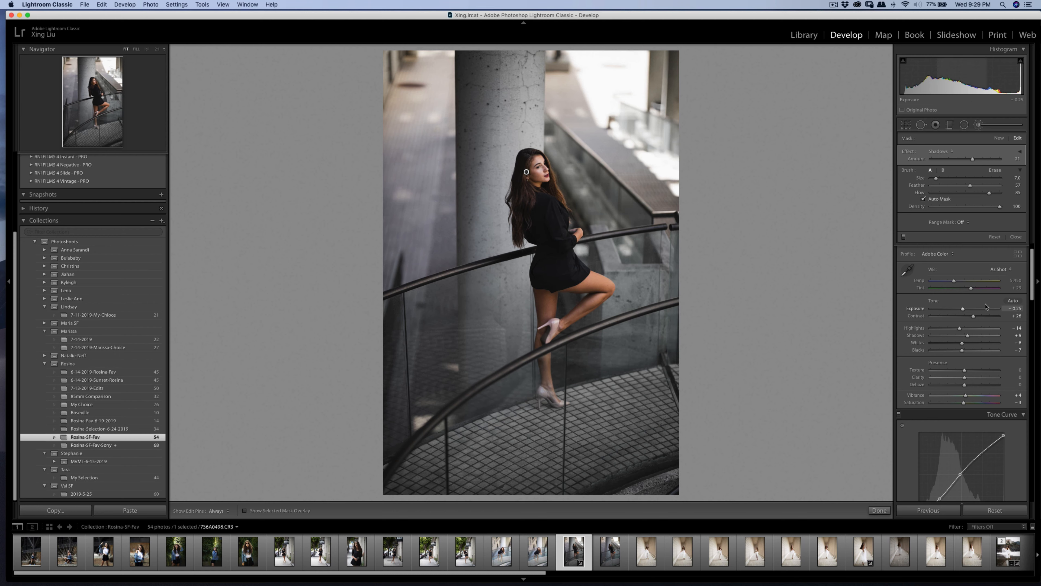
left_click(979, 125)
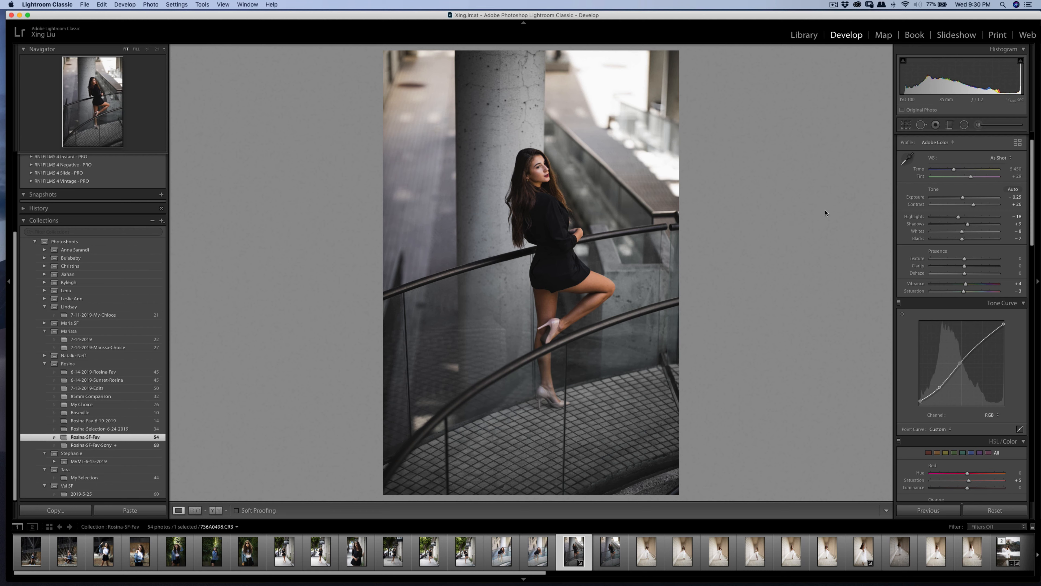
Open a copy of the photo with Lightroom adjustments in Imagenomic Portraiture 3
right_click(587, 254)
mouse_move(653, 327)
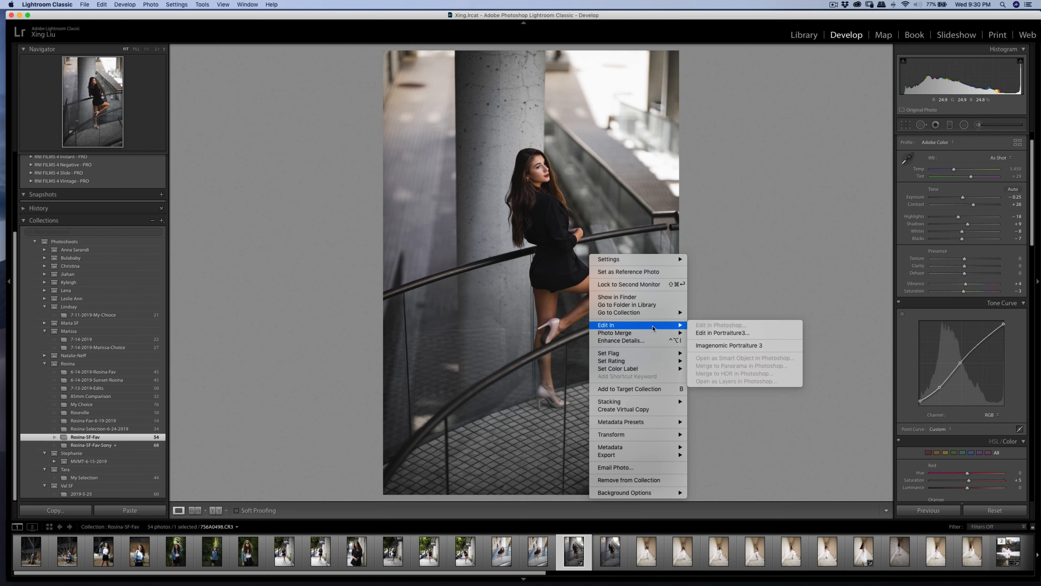
left_click(716, 345)
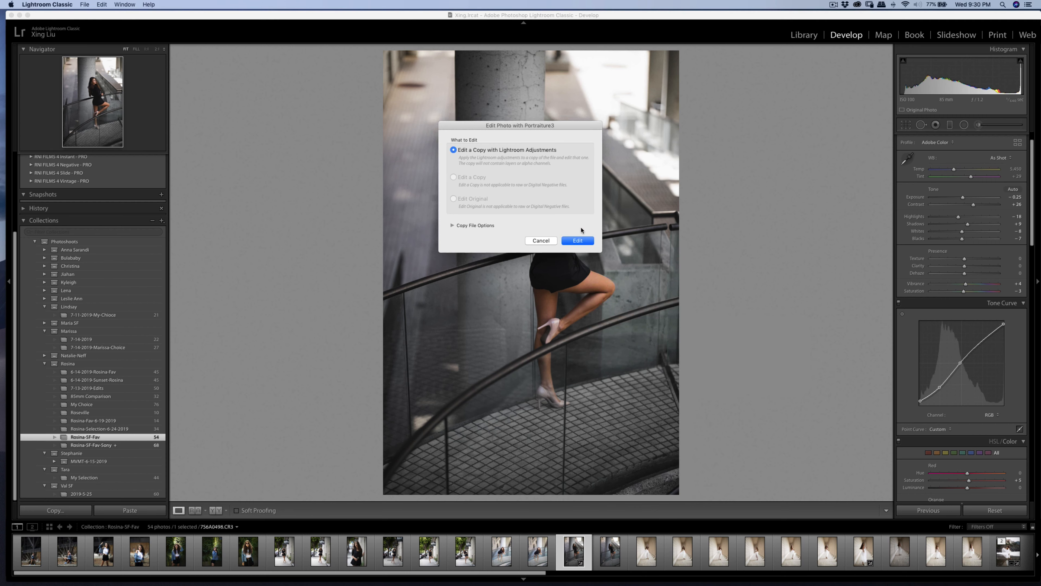
left_click(578, 240)
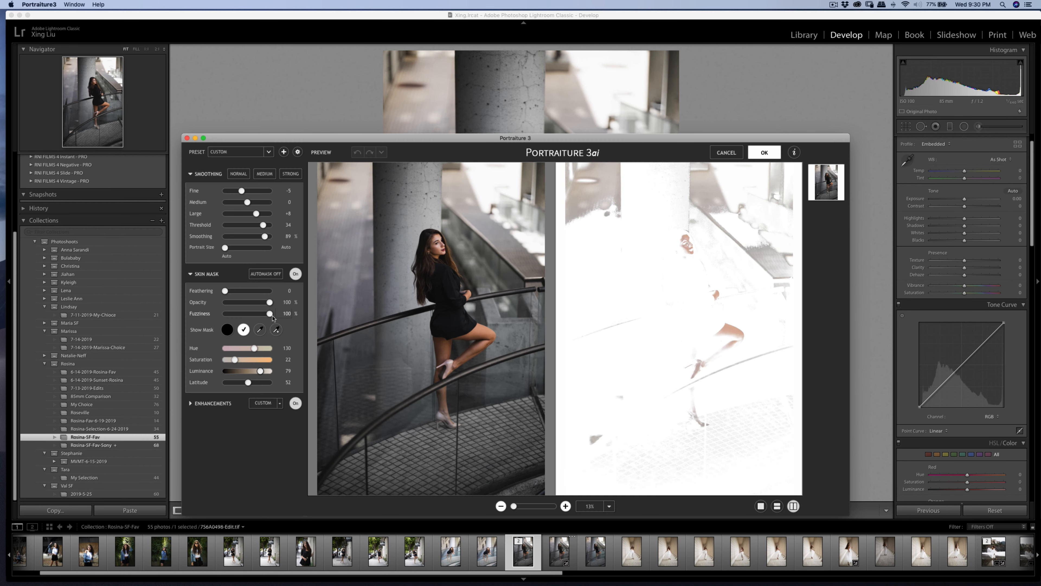
Extend the Portraiture skin mask by sampling several skin tones on the model's face, and apply the smoothing to the copy
left_click(277, 330)
left_click(689, 245)
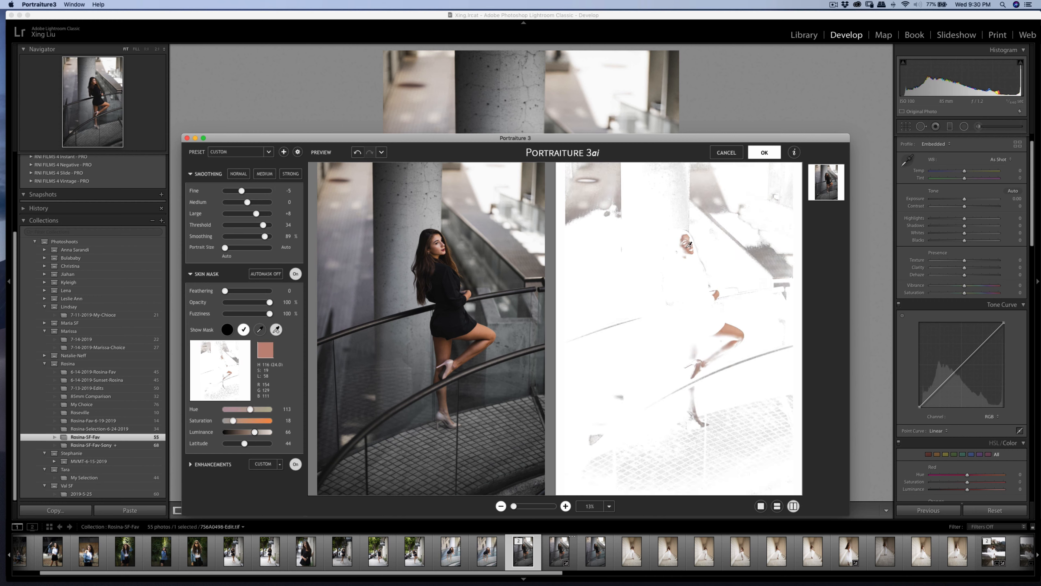
left_click(689, 246)
left_click(690, 245)
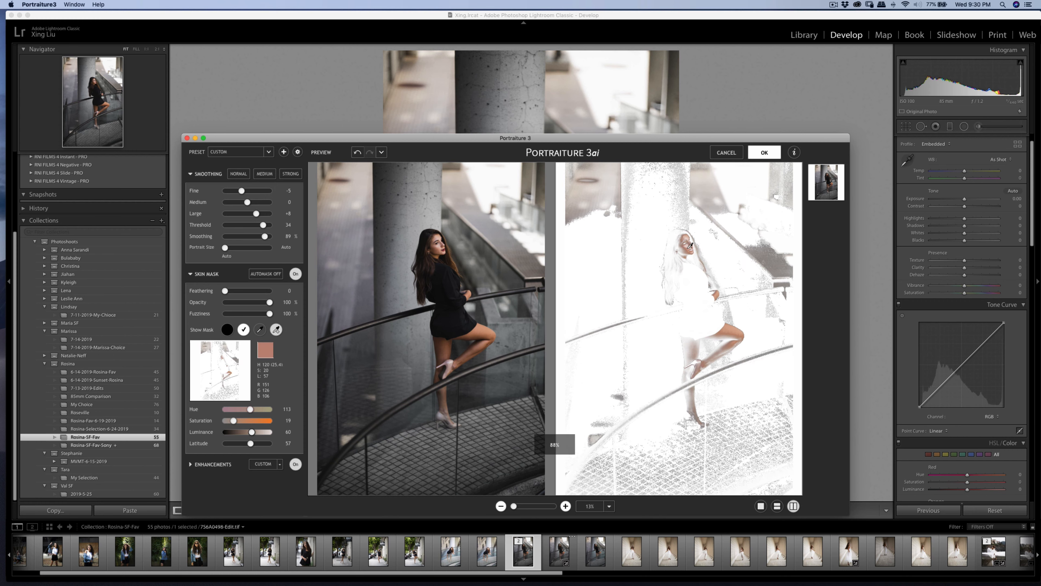
left_click(691, 244)
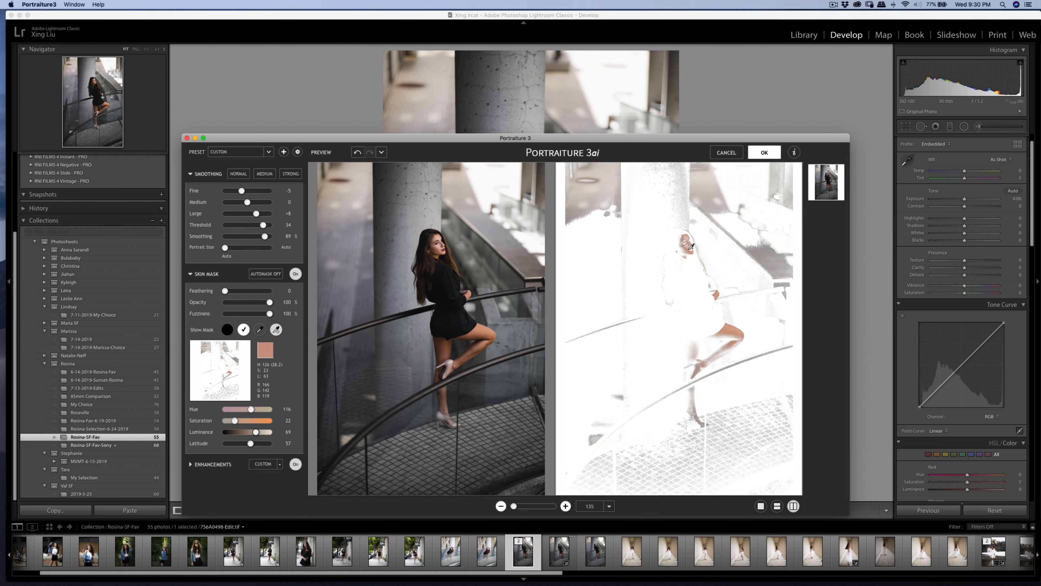
left_click(764, 152)
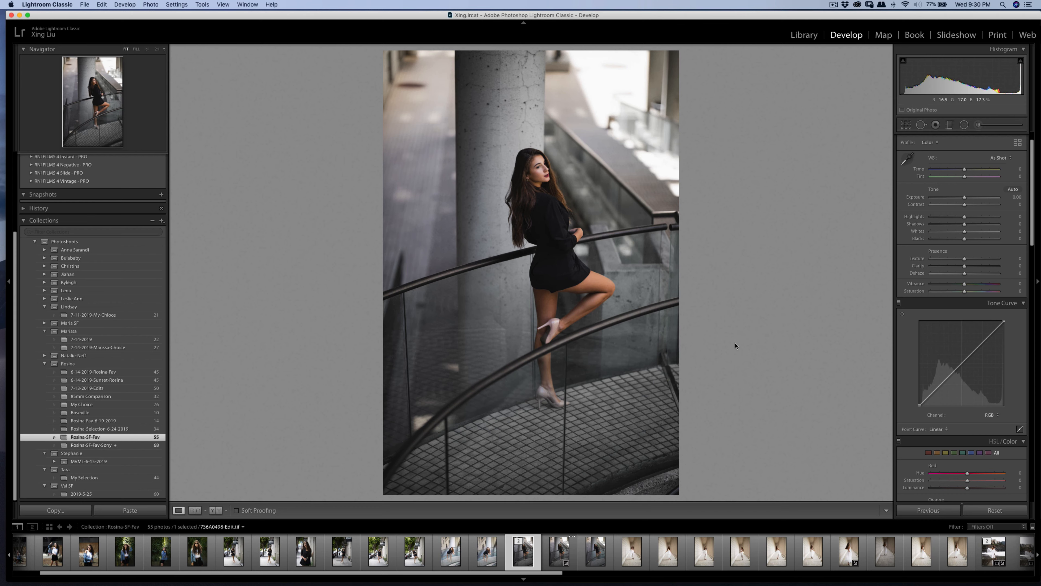
Heal the light reflection patch on the lower glass panel of raw photo 756A0498.CR3, sampling from the dark glass below and to its left
left_click(559, 551)
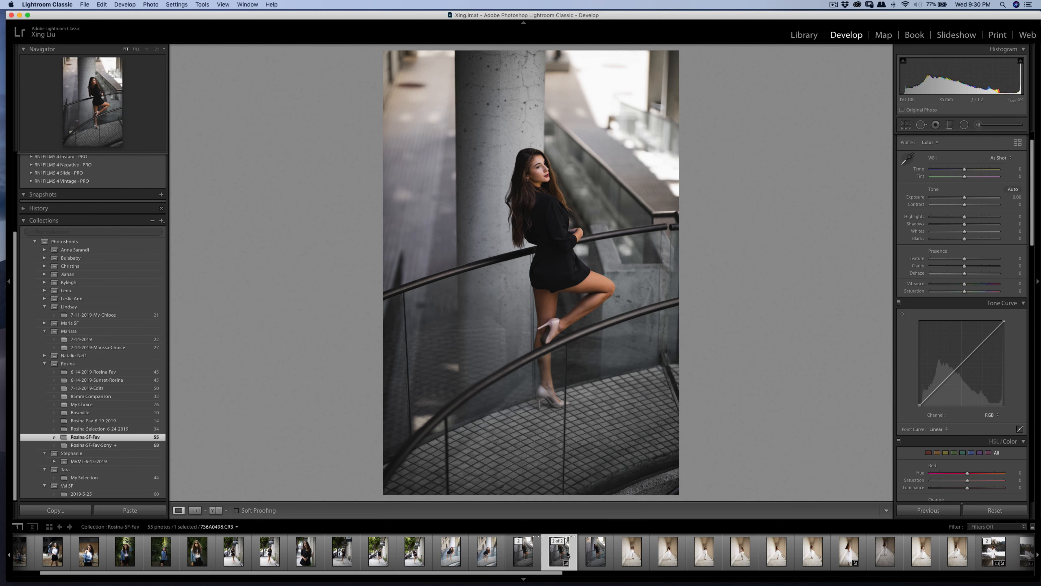
left_click(516, 370)
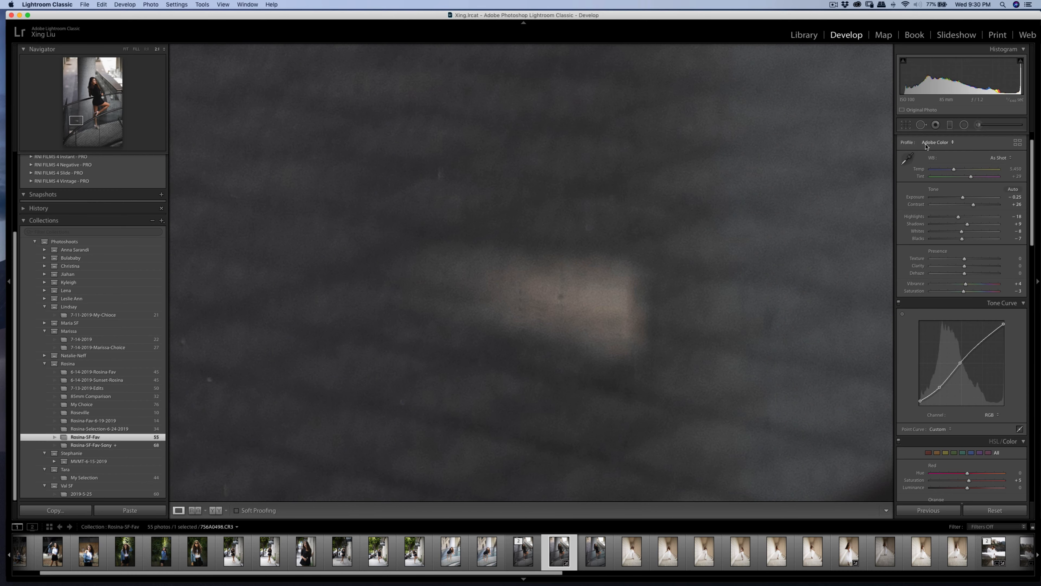
left_click(921, 125)
scroll(736, 246, "up", 5)
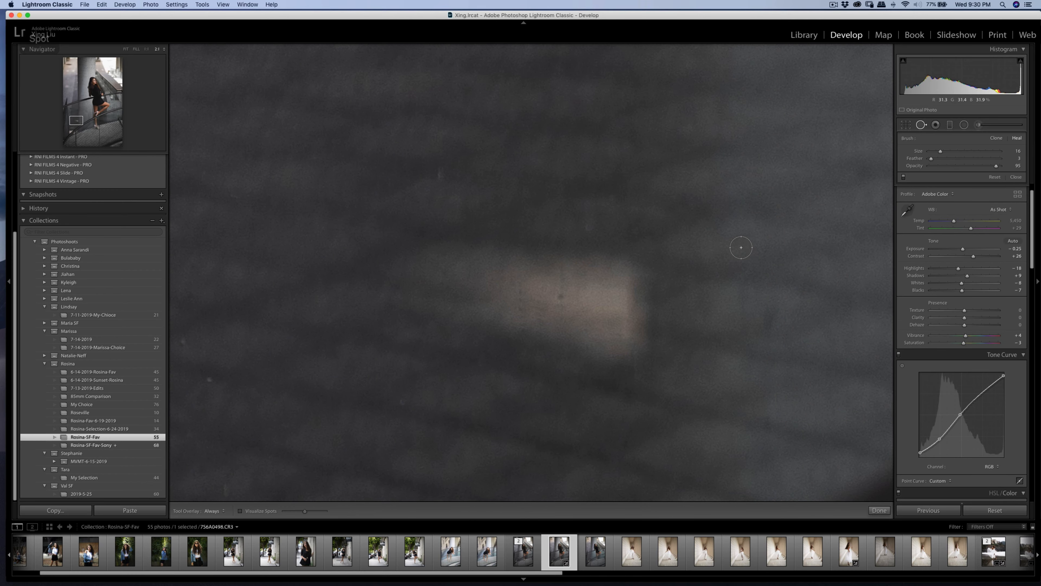
key("super+minus")
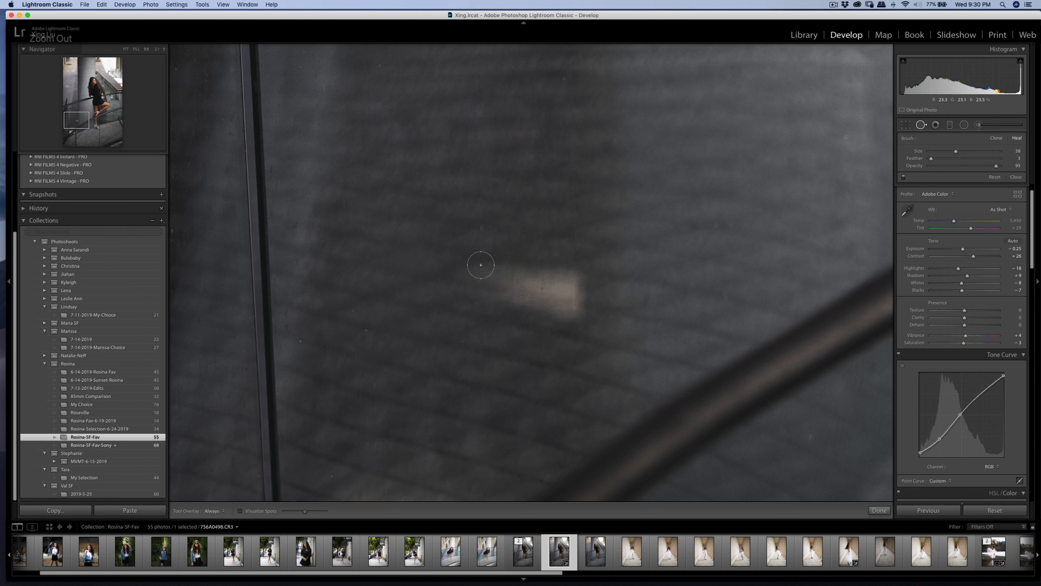
mouse_move(484, 265)
left_mouse_down()
mouse_move(565, 287)
mouse_move(572, 280)
mouse_move(546, 281)
mouse_move(575, 300)
mouse_move(573, 315)
mouse_move(475, 277)
left_mouse_up()
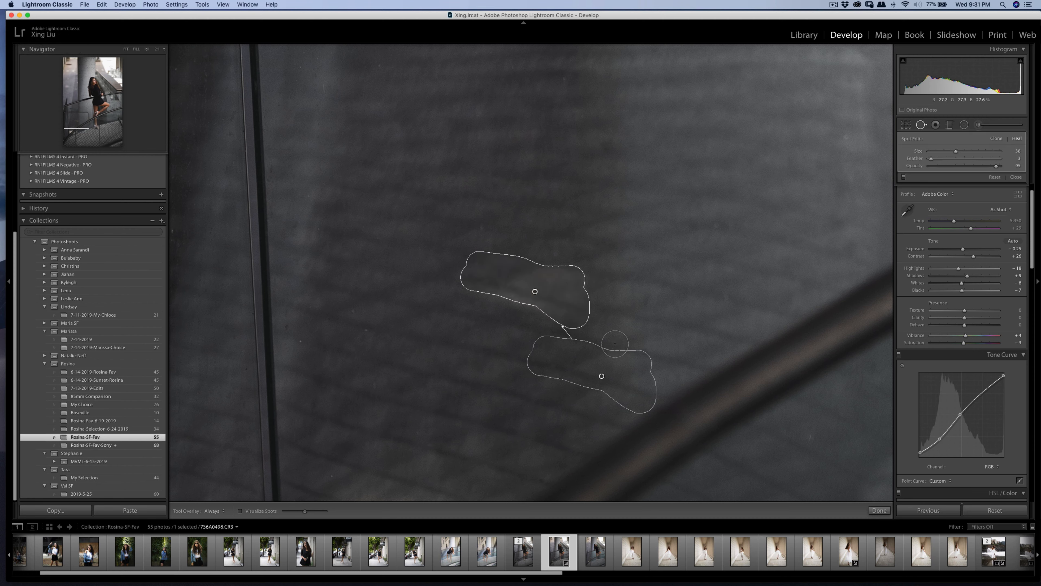
mouse_move(476, 362)
left_mouse_down()
mouse_move(465, 367)
mouse_move(484, 357)
mouse_move(472, 366)
left_mouse_up()
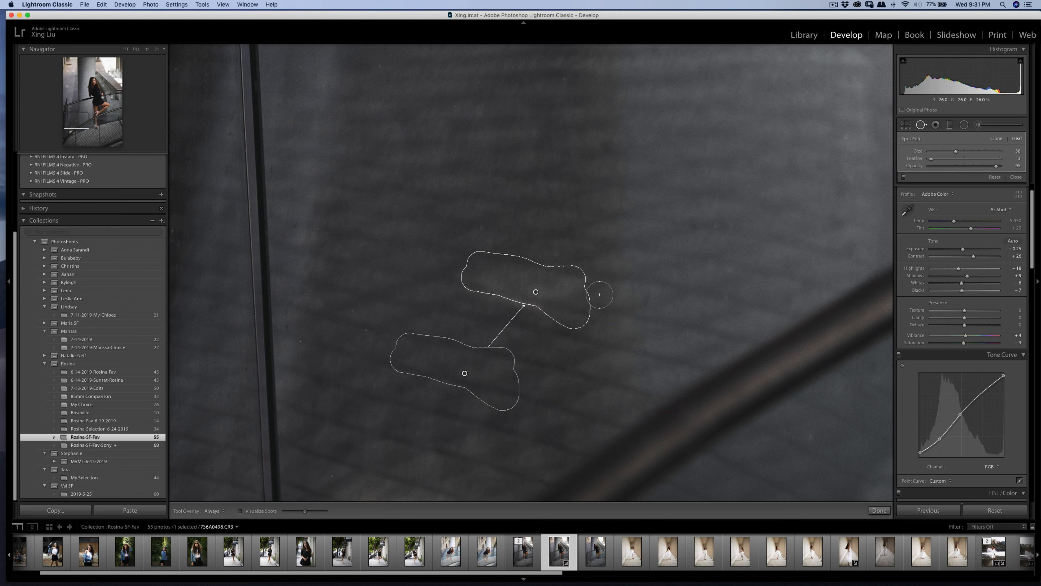
Heal the edge beside the removed glass reflection with a second overlapping stroke, and finish the spot removal
mouse_move(600, 295)
left_mouse_down()
mouse_move(509, 269)
mouse_move(550, 272)
mouse_move(576, 277)
mouse_move(481, 266)
mouse_move(567, 307)
mouse_move(470, 283)
mouse_move(557, 307)
left_mouse_up()
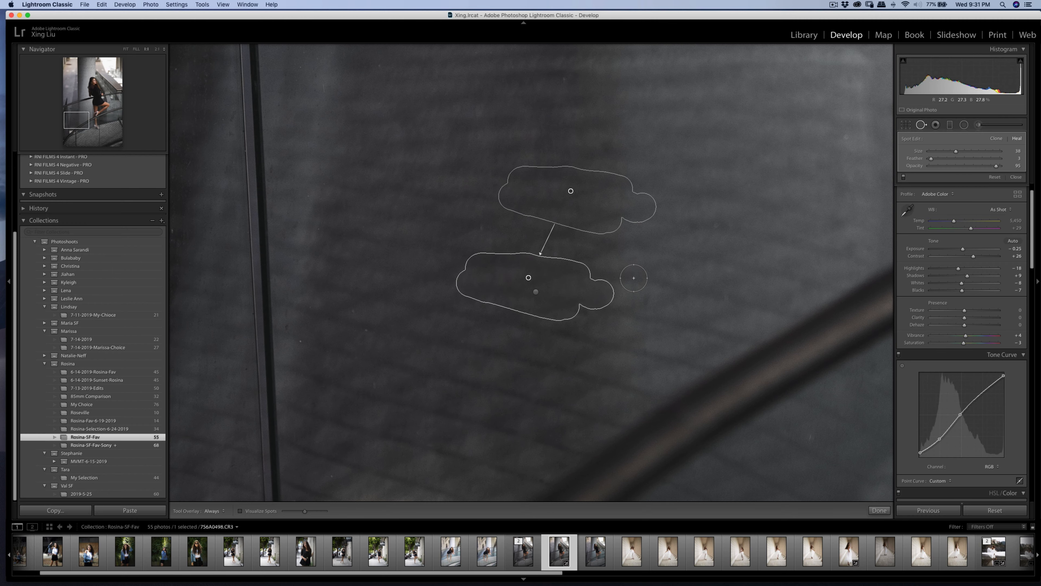
key("q")
key("z")
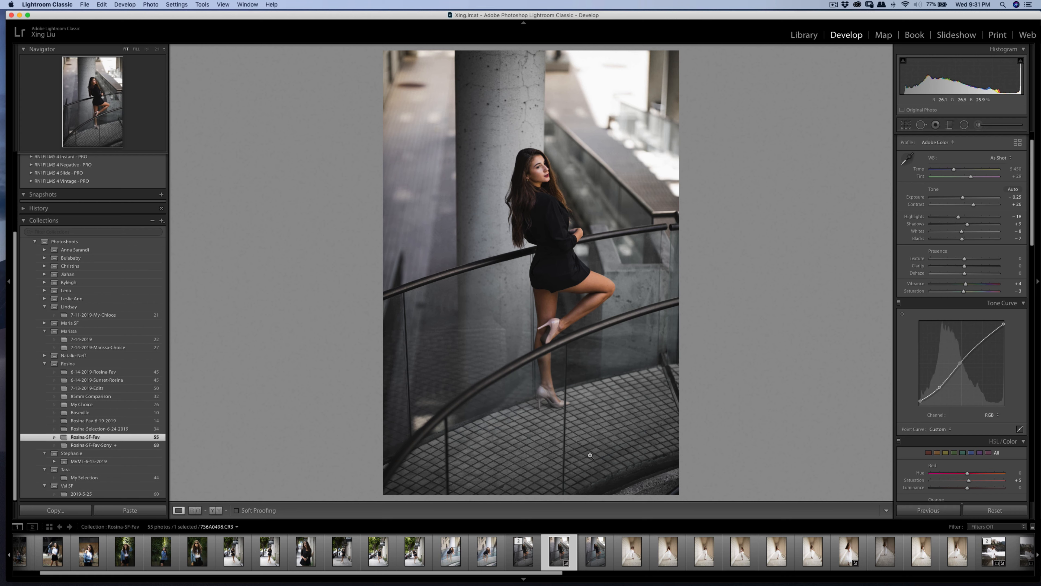
Open a copy of the healed raw photo with Lightroom adjustments in Imagenomic Portraiture 3
right_click(602, 320)
mouse_move(672, 389)
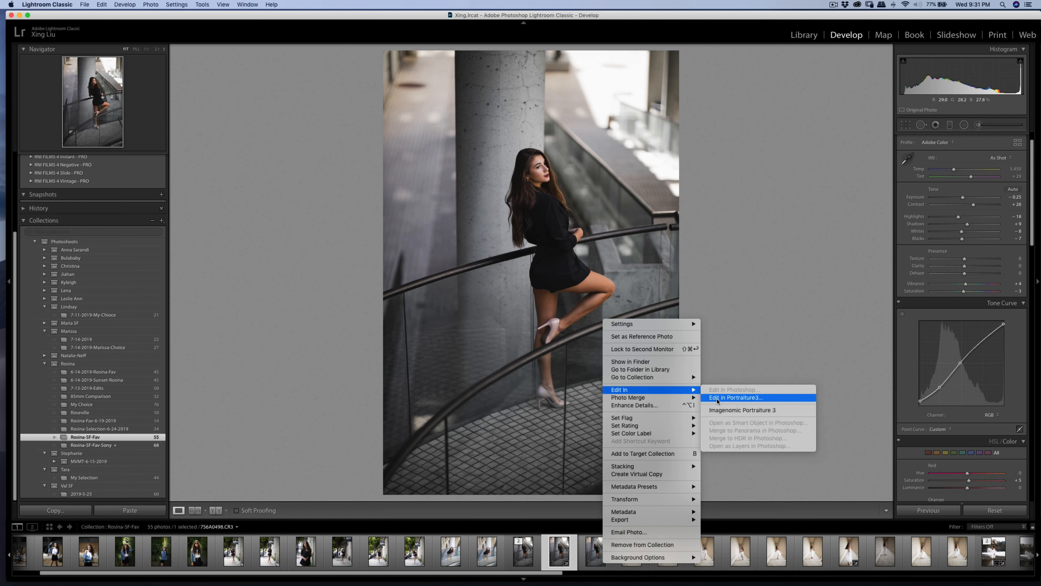
left_click(720, 410)
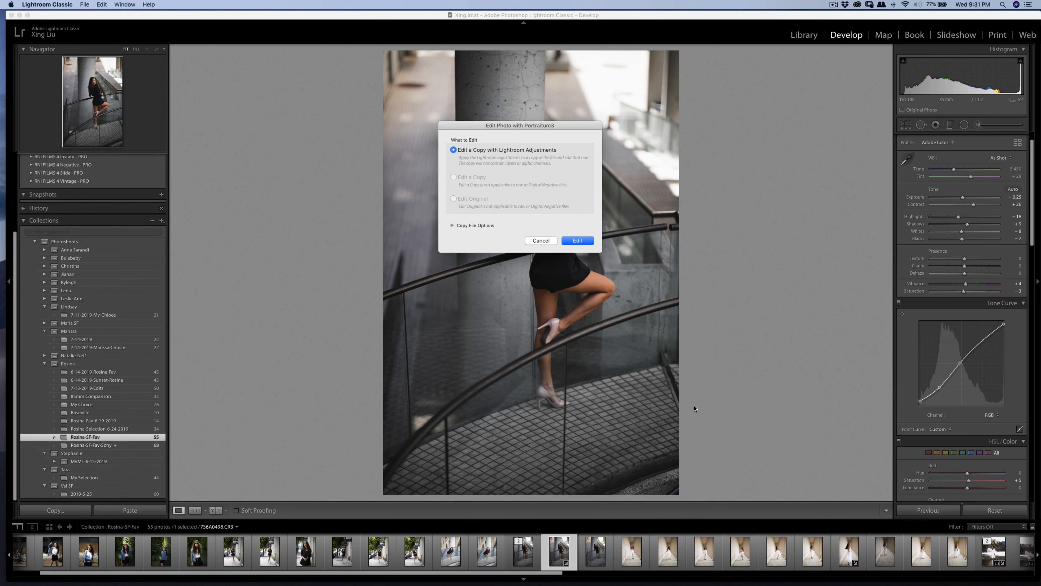
left_click(576, 241)
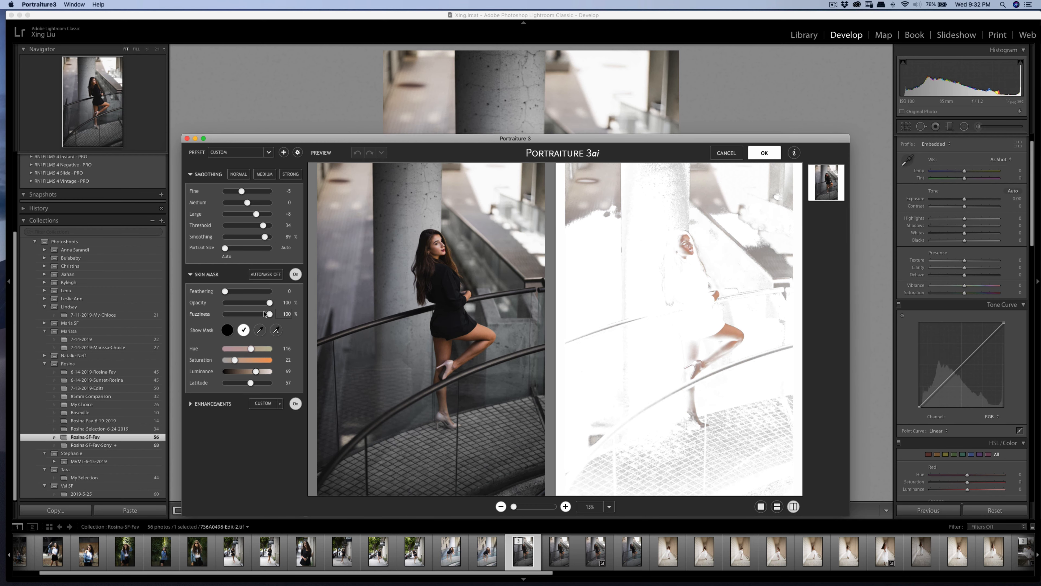
Sample a skin tone on the model's face for the Portraiture skin mask, and apply the smoothing to the new copy
left_click(261, 330)
left_click(691, 235)
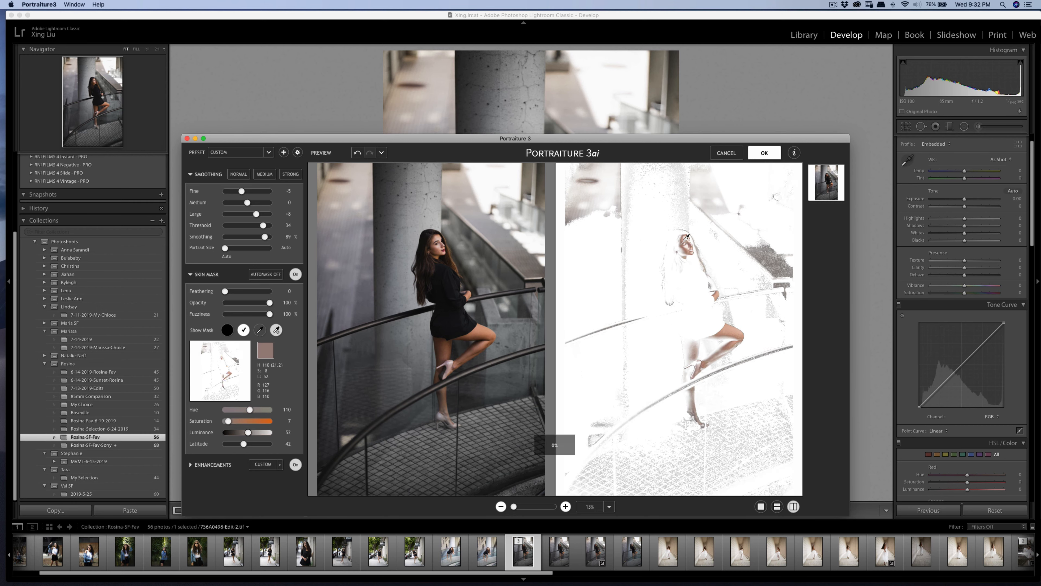
left_click(764, 153)
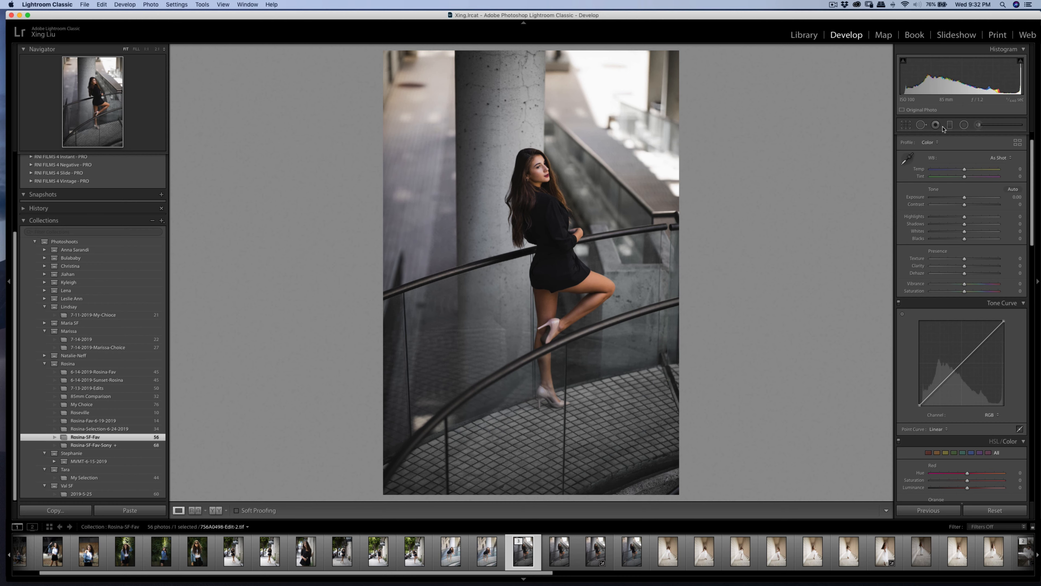
left_click(905, 127)
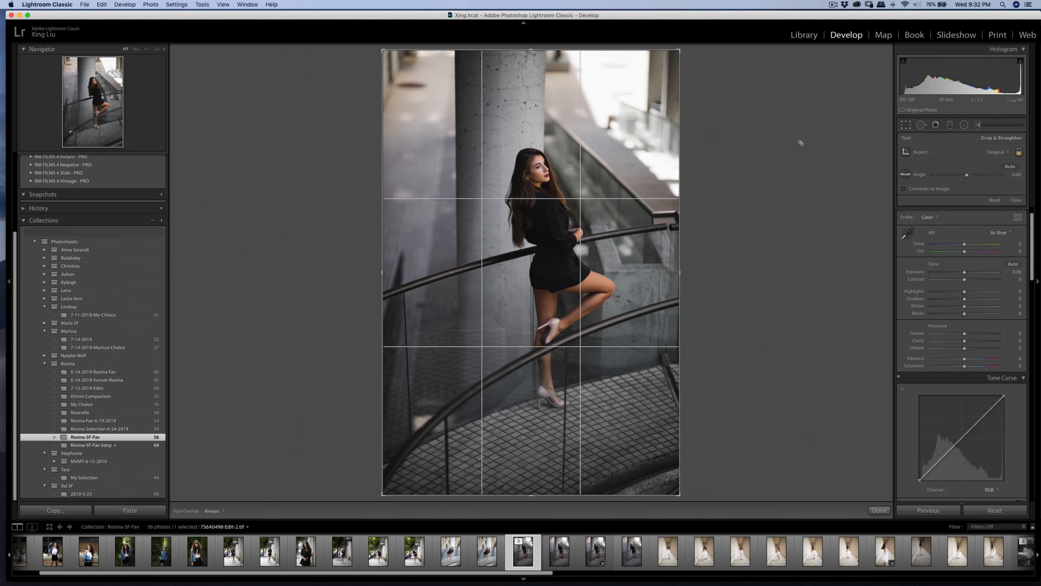
left_click(594, 156)
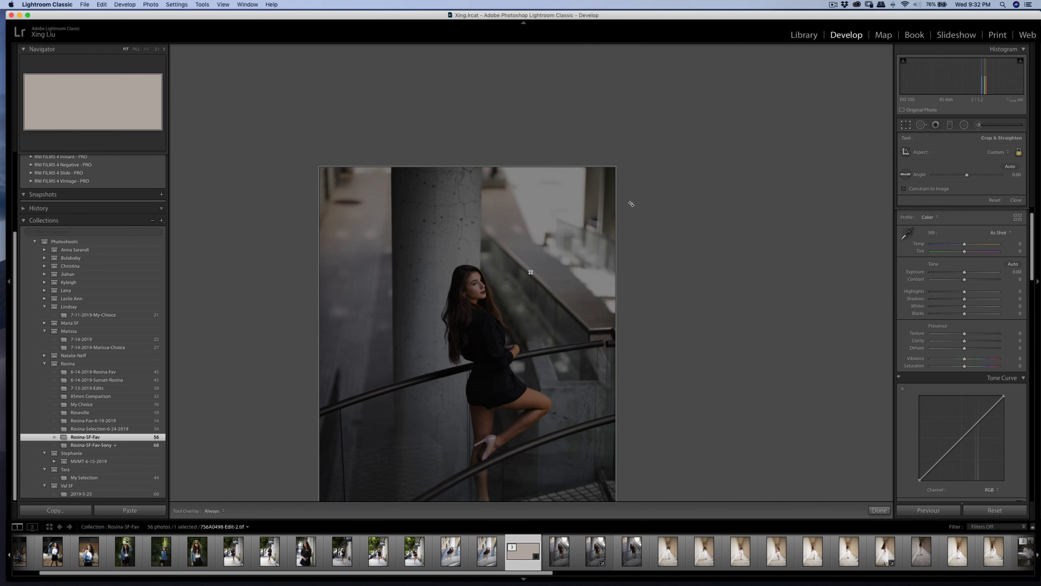
key("super+z")
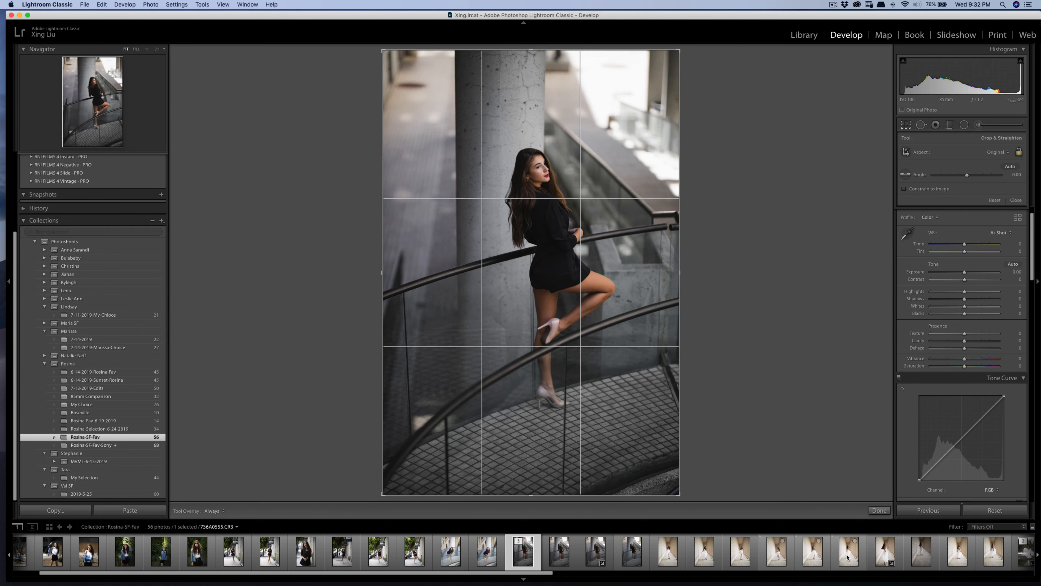
left_click(879, 509)
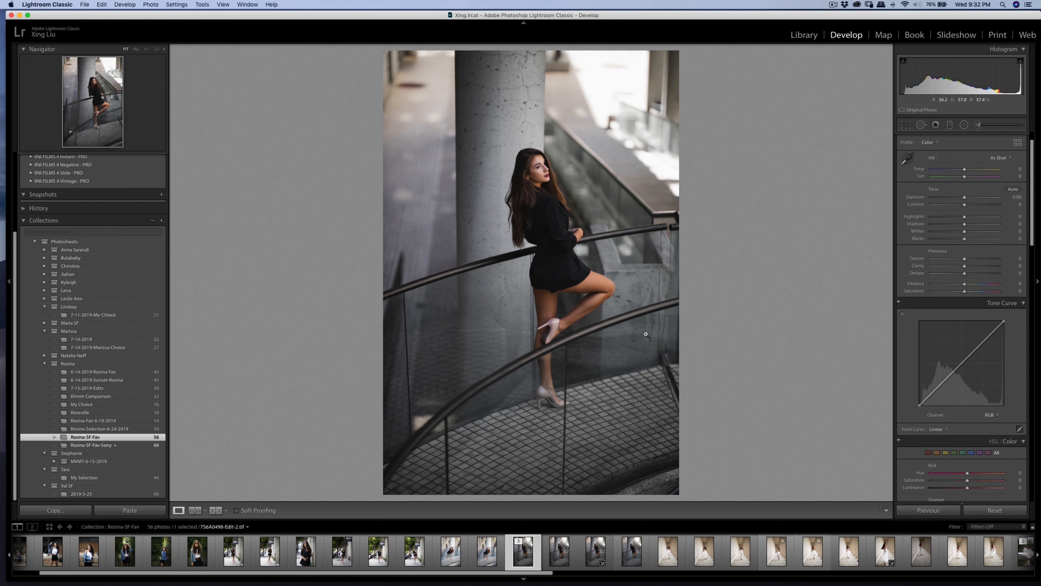
Export the uncropped smoothed copy to the preset Dropbox folder on the hard drive
key("super+shift+e")
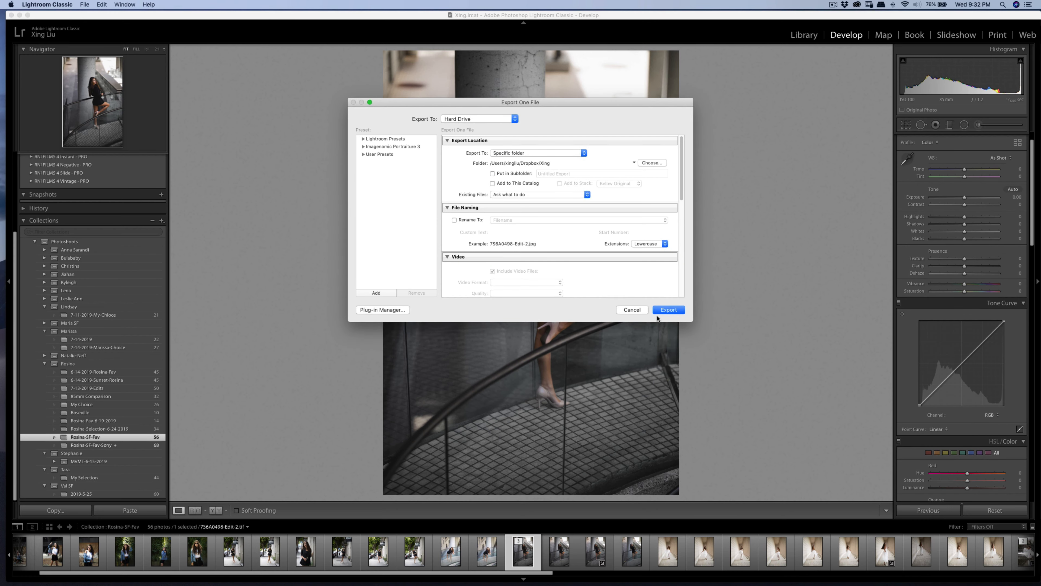
left_click(664, 311)
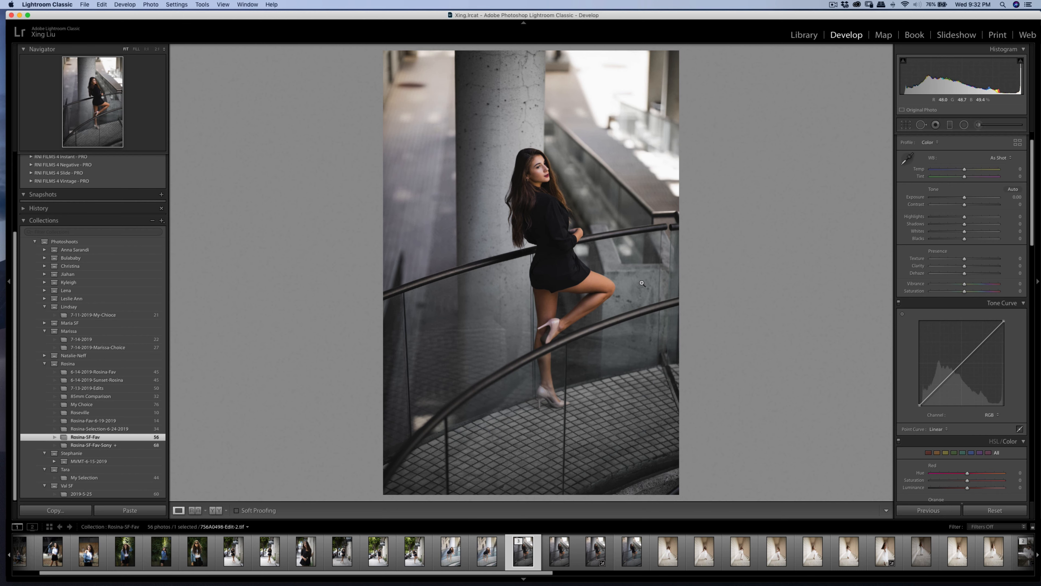
Crop the smoothed copy to a 4 x 5 / 8 x 10 aspect ratio, tightening the frame slightly around the model
left_click(907, 126)
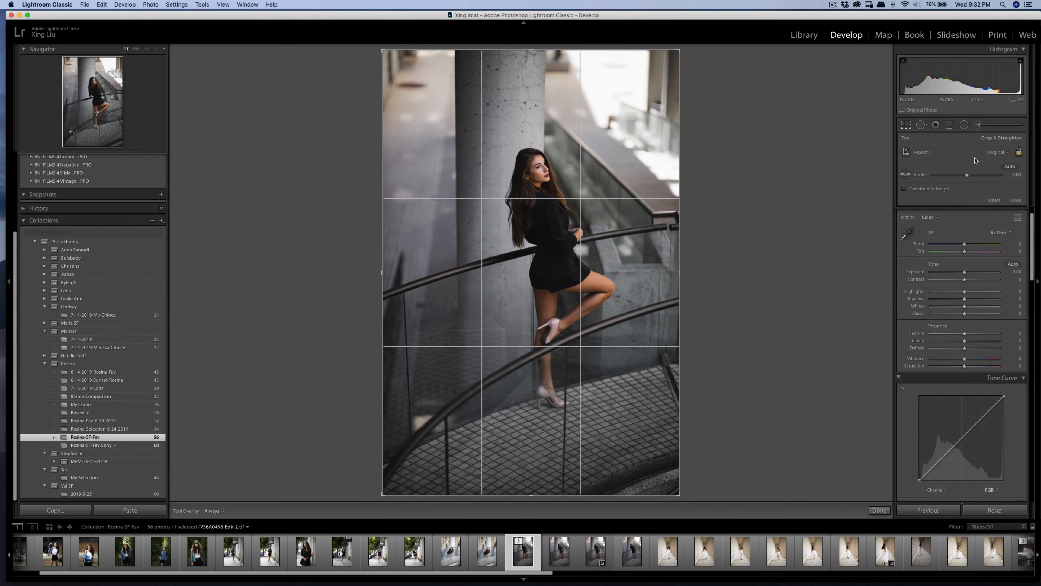
left_click(996, 153)
left_click(994, 173)
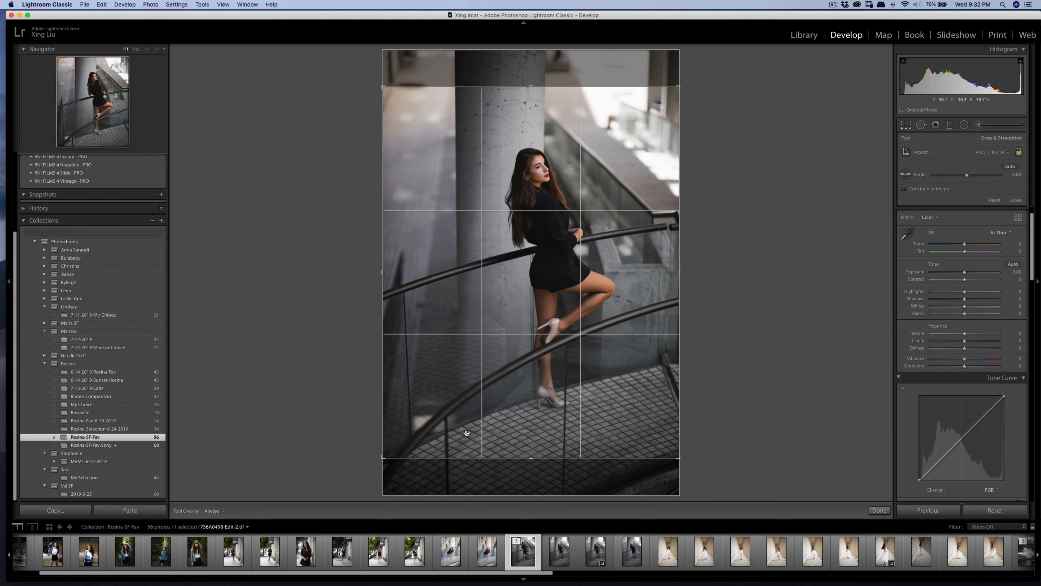
left_click_drag(384, 458, 392, 454)
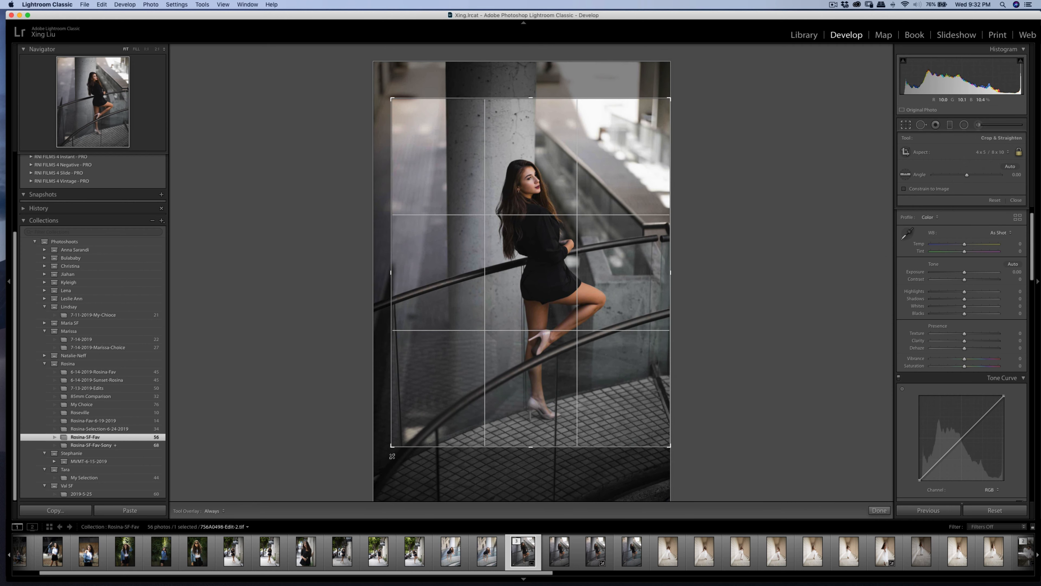
left_click_drag(502, 340, 503, 344)
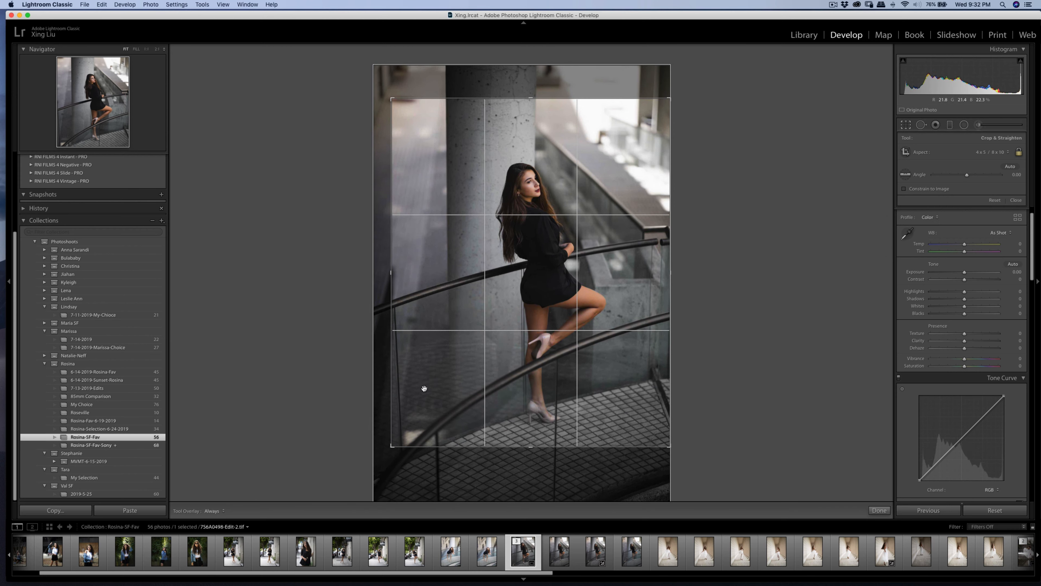
left_click_drag(392, 443, 391, 446)
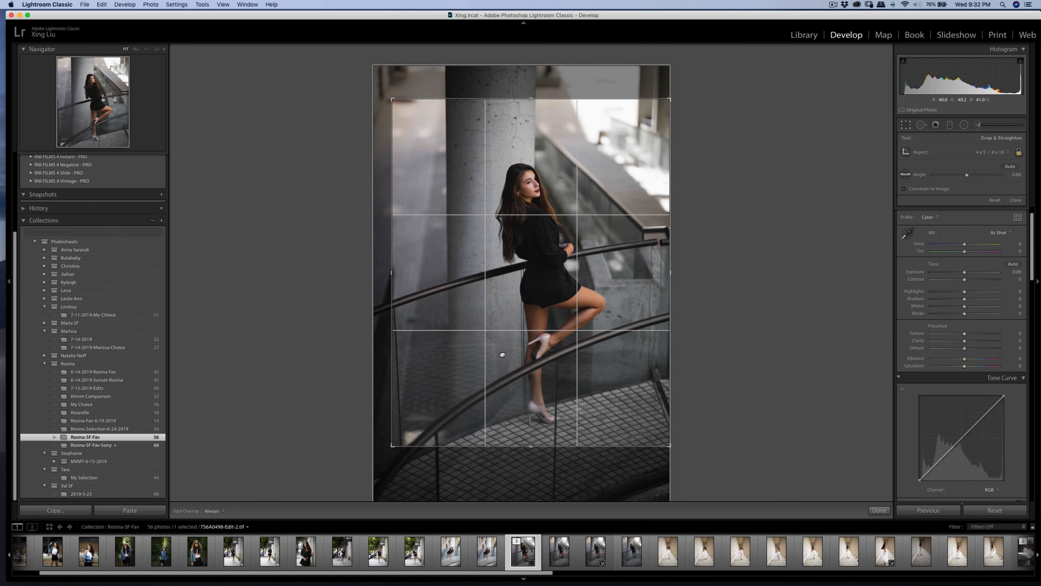
left_click_drag(500, 355, 505, 346)
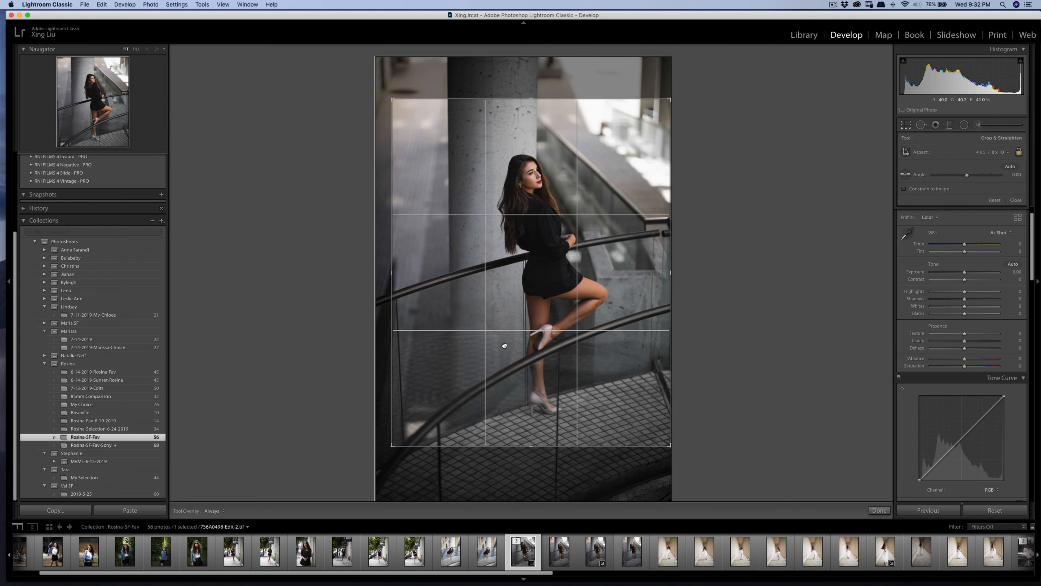
key("Return")
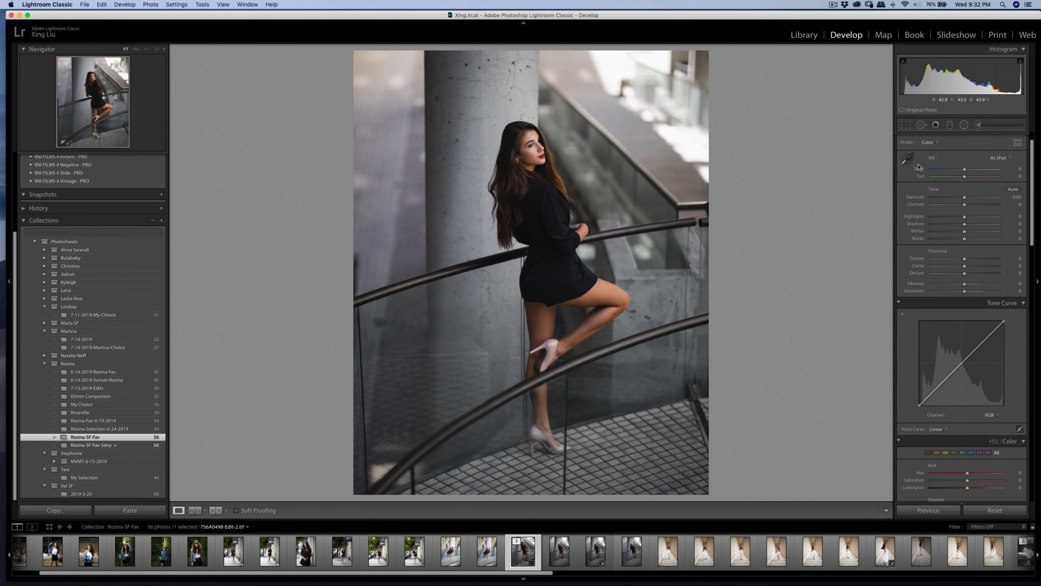
Refine the 4 x 5 crop by shifting the photo within the frame and tightening it slightly, so the model sits higher
left_click(905, 124)
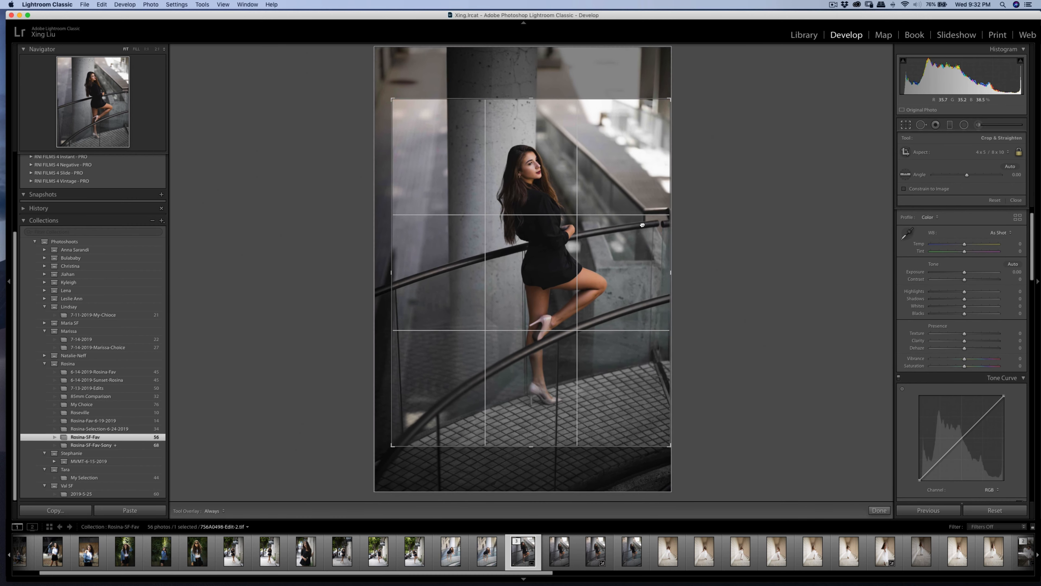
left_click_drag(642, 225, 644, 222)
key("Return")
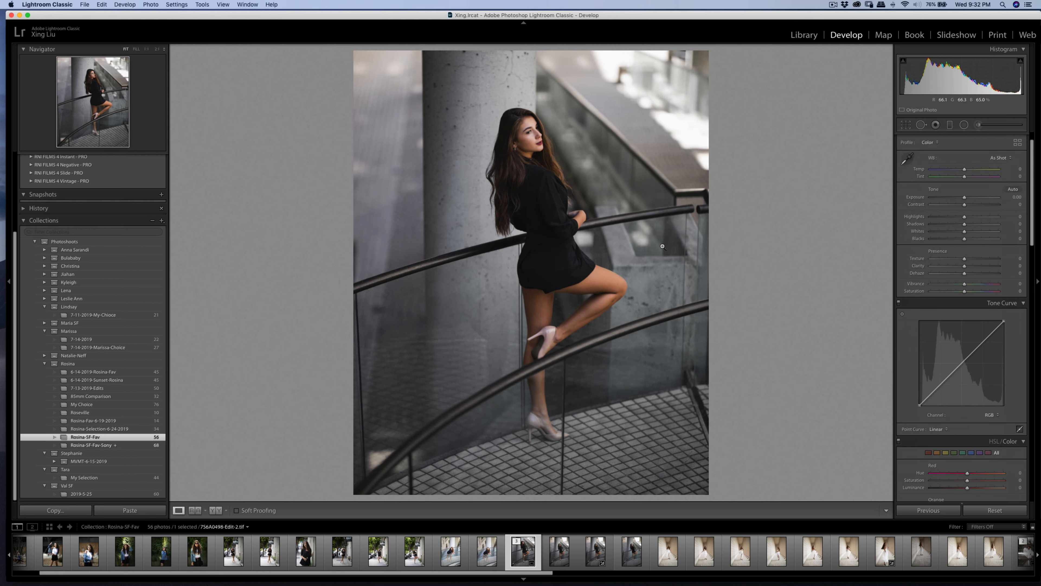
left_click(906, 126)
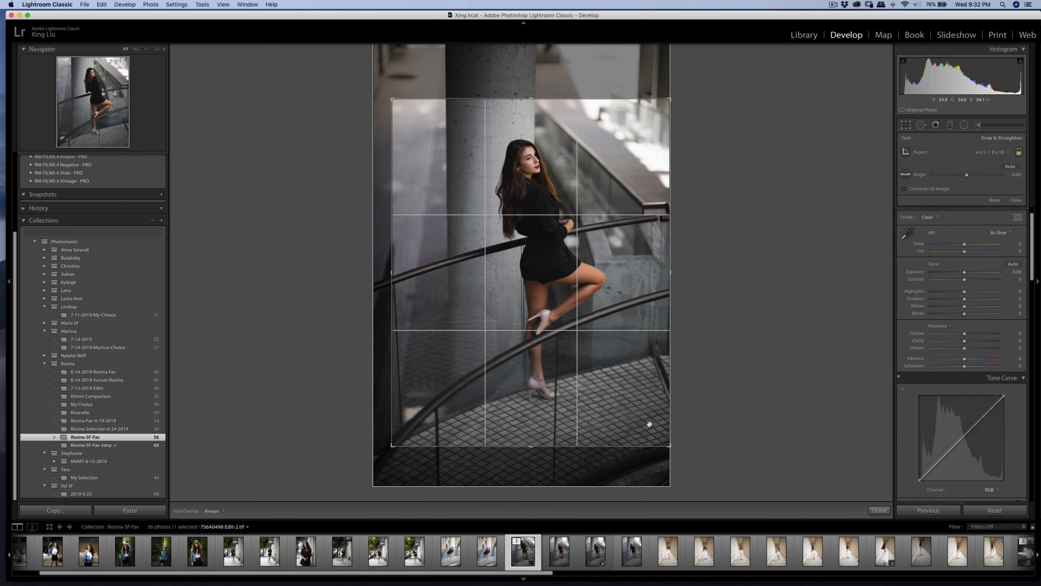
left_click_drag(649, 424, 628, 429)
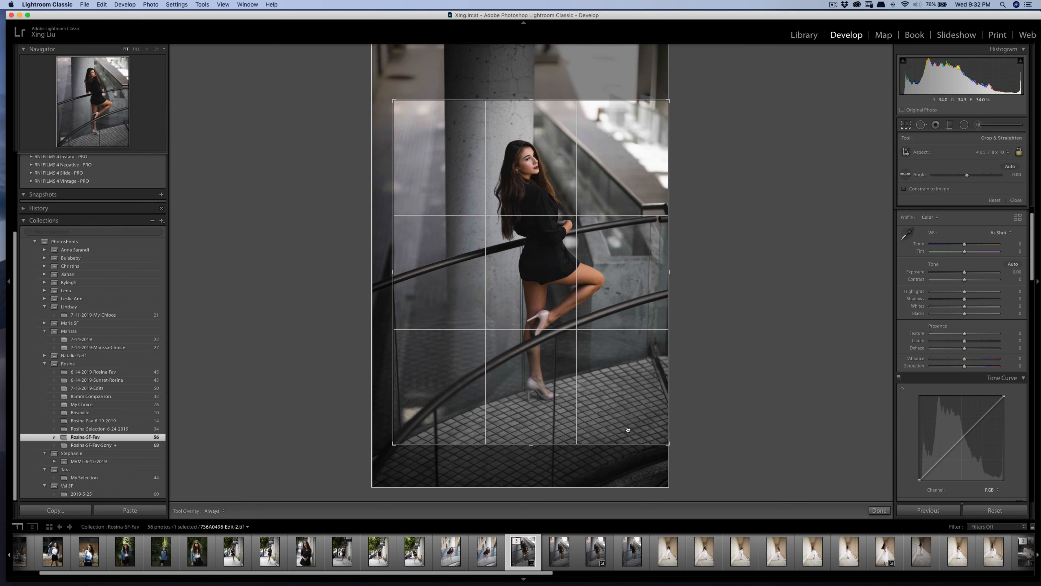
key("Return")
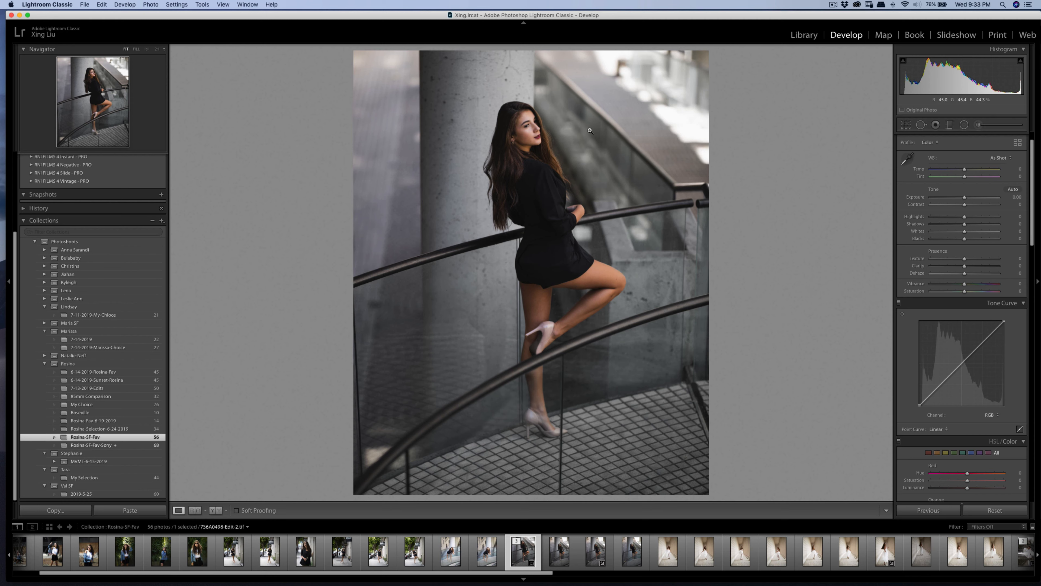
Raise the cropped copy's Contrast to +9 and export it to the preset Dropbox folder
scroll(962, 211, "up", 2)
key("super+shift+e")
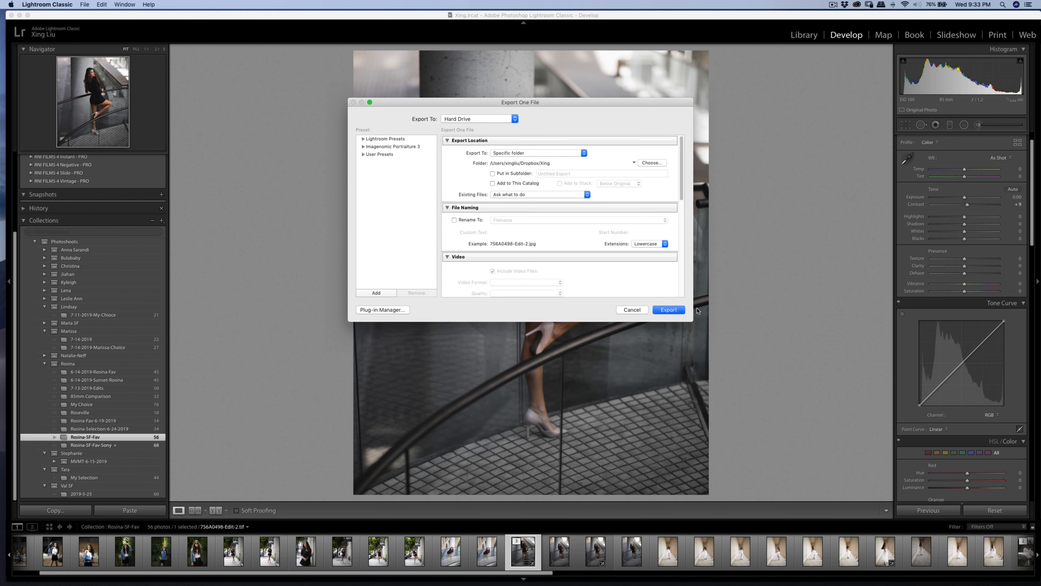
key("Return")
left_click(618, 261)
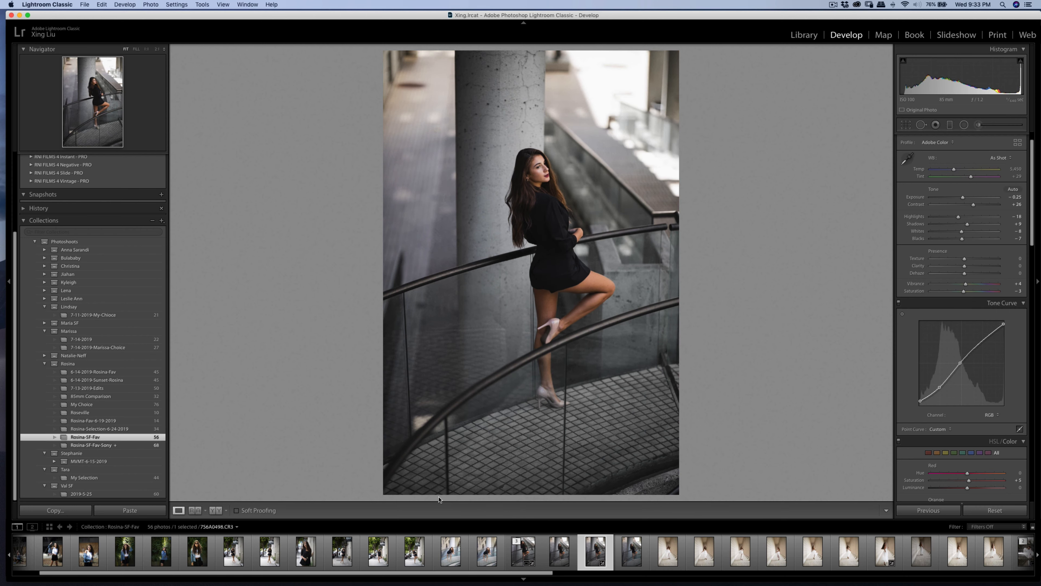
Copy the develop settings of raw photo 756A0498.CR3, leaving out Local Adjustments, Transform, Spot Removal and Crop
left_click(87, 510)
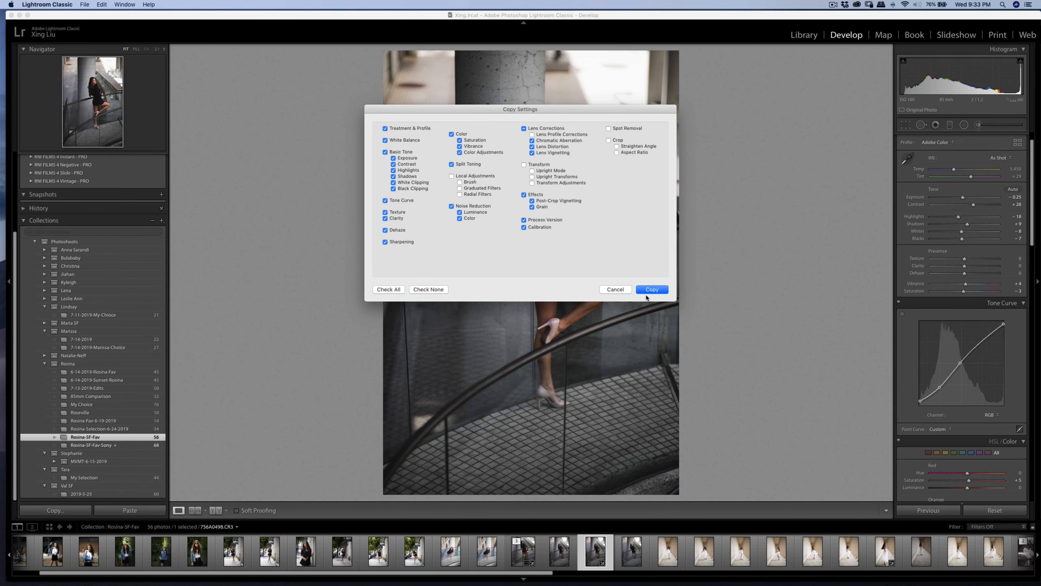
left_click(648, 292)
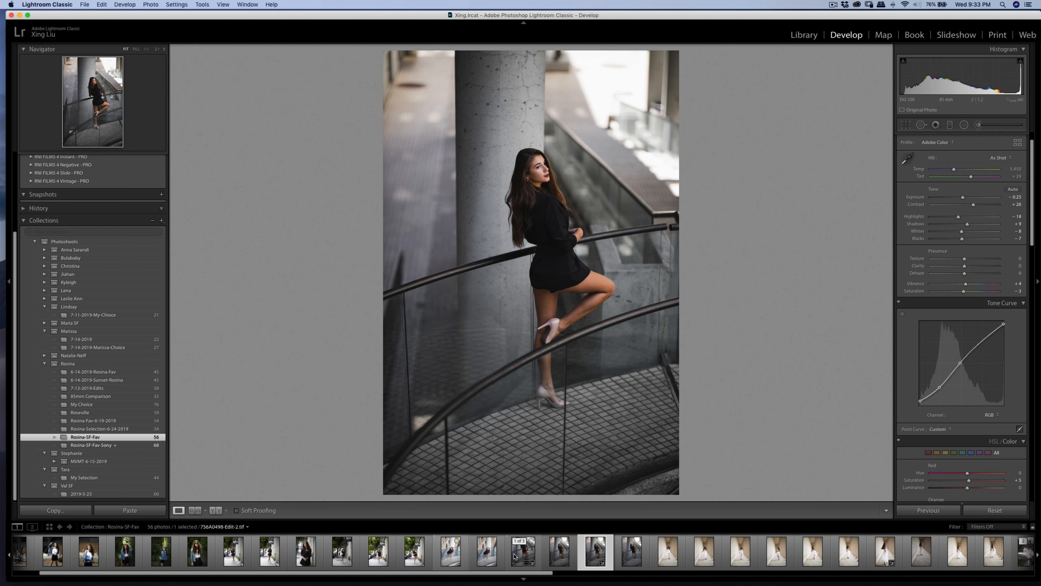
Paste the copied develop settings onto raw photo 756A0431.CR3 and lower its Exposure to -0.75 and Highlights to -42
left_click(489, 559)
key("Left")
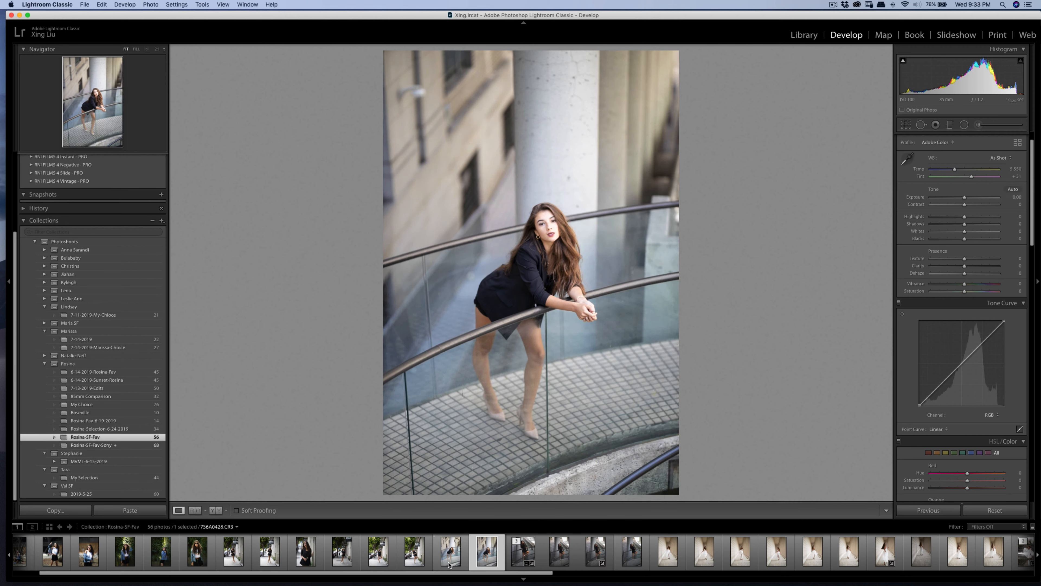
left_click(495, 557)
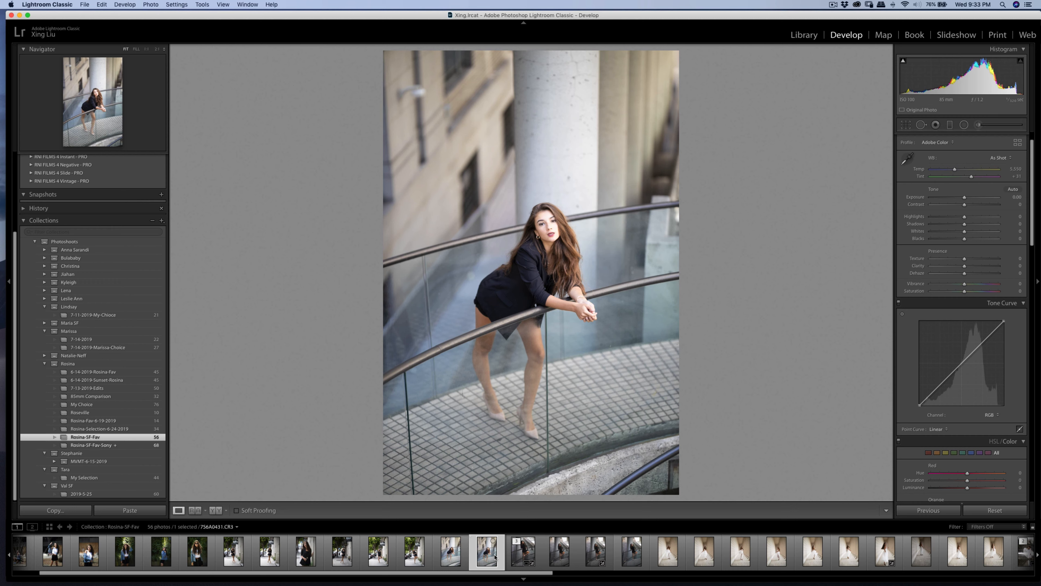
left_click(130, 510)
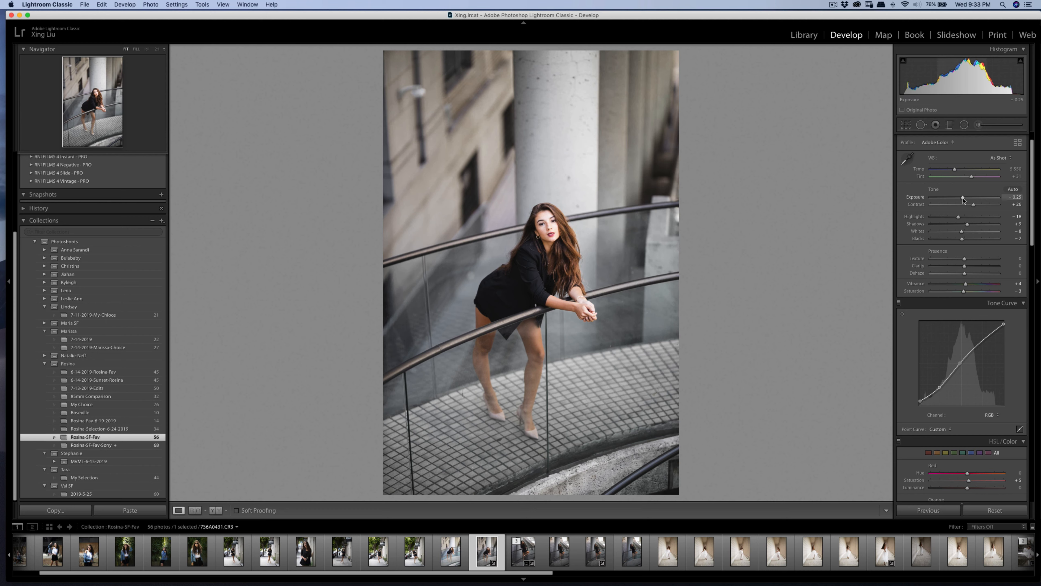
left_click_drag(962, 198, 951, 219)
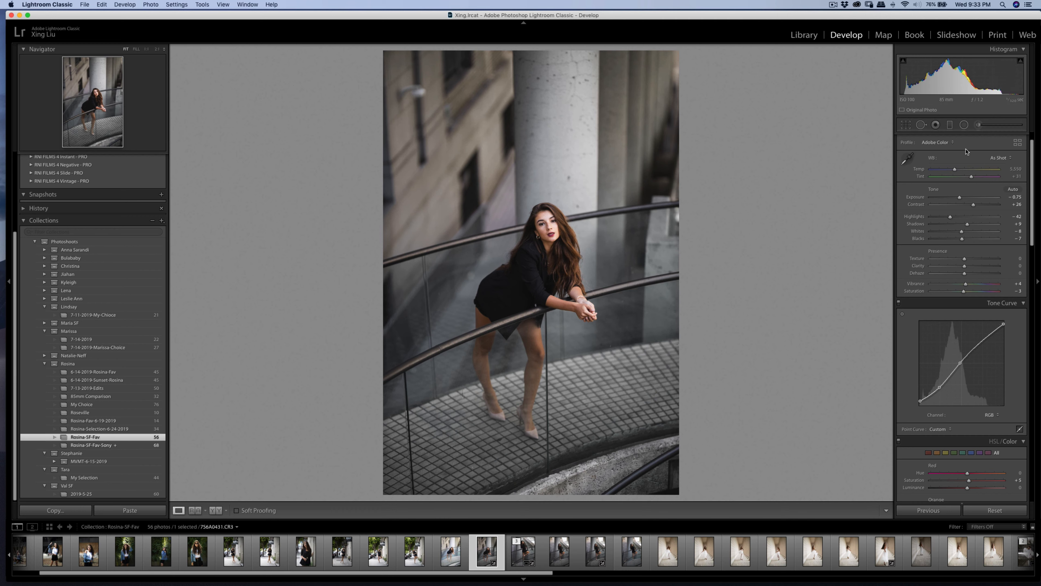
Brush Highlights -17 over the model's face with a size 4.0 adjustment brush, and raise the photo's overall Contrast to +46
left_click(979, 125)
left_click(941, 151)
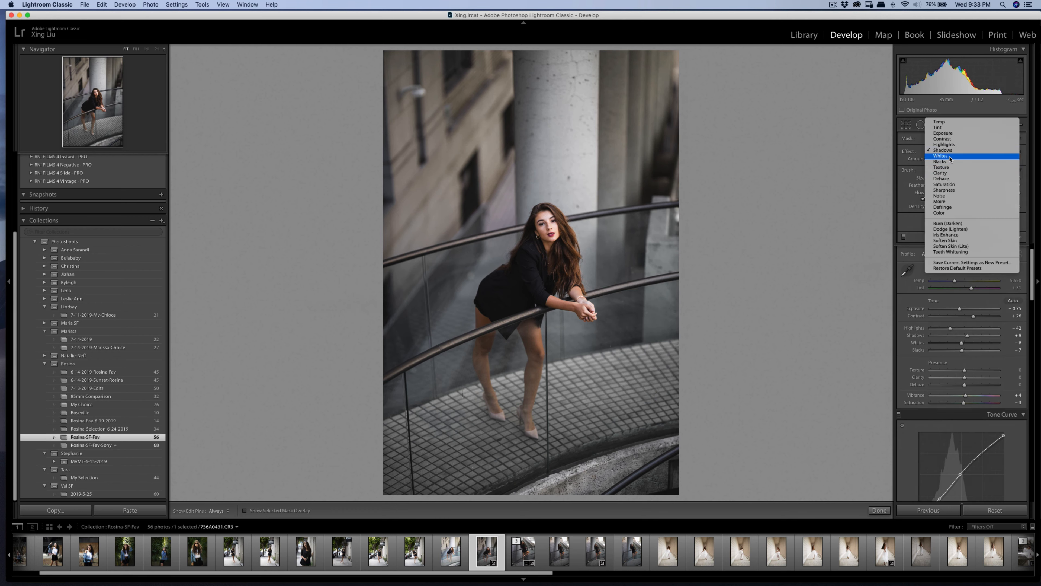
left_click(948, 145)
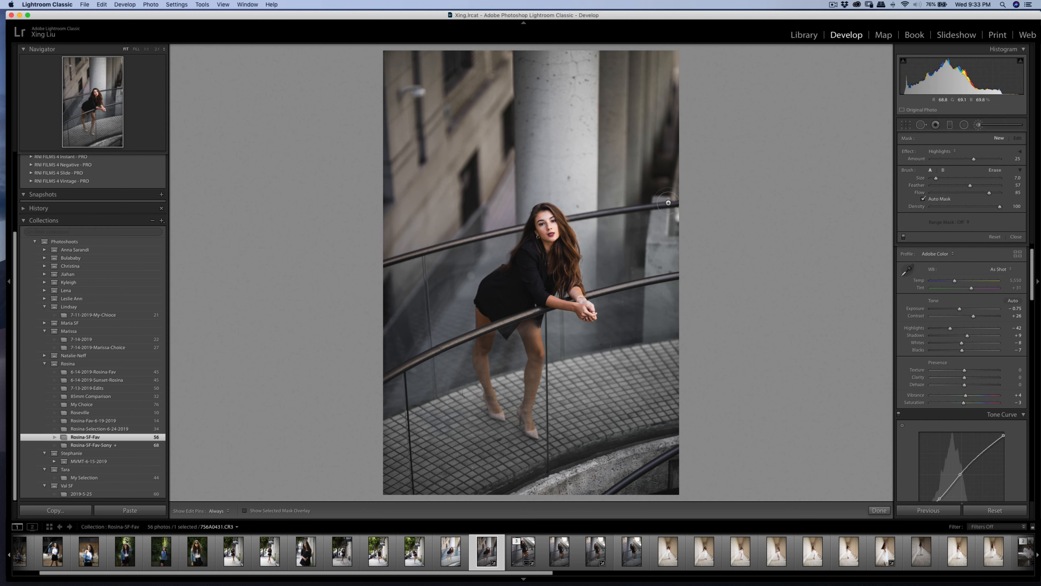
left_click_drag(971, 160, 959, 162)
key("bracketleft")
key("bracketleft")
key("bracketleft")
left_click_drag(549, 240, 548, 228)
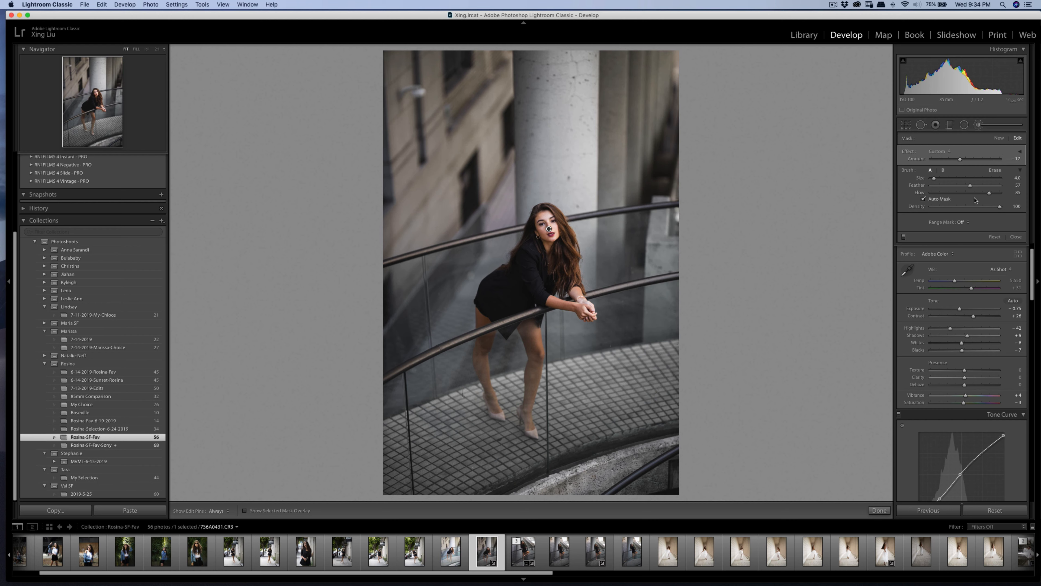
left_click(978, 126)
left_click_drag(975, 208, 981, 209)
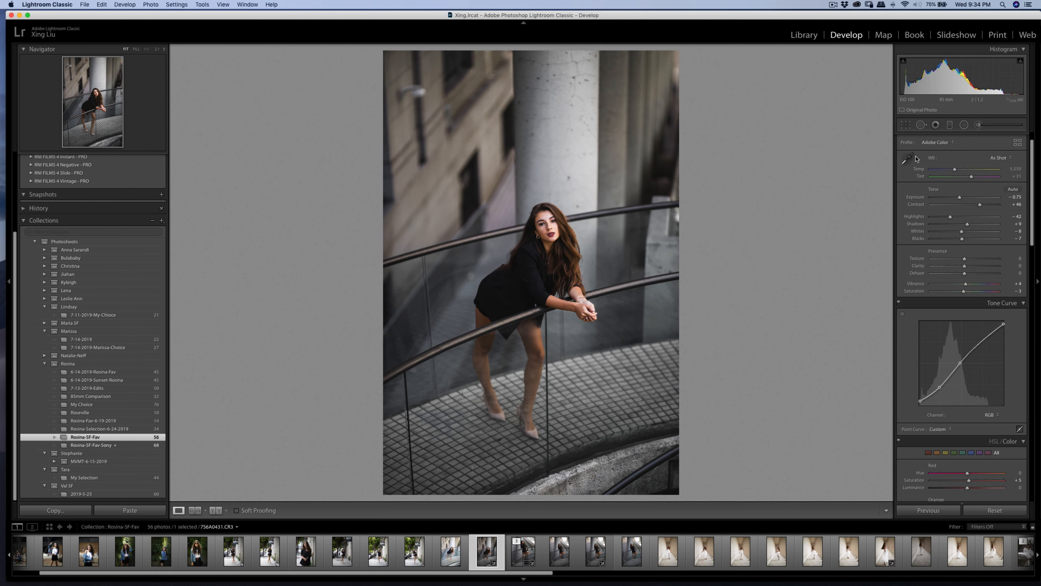
Crop the photo to a 4 x 5 / 8 x 10 aspect ratio, placing the model higher and tightening the frame slightly
left_click(907, 124)
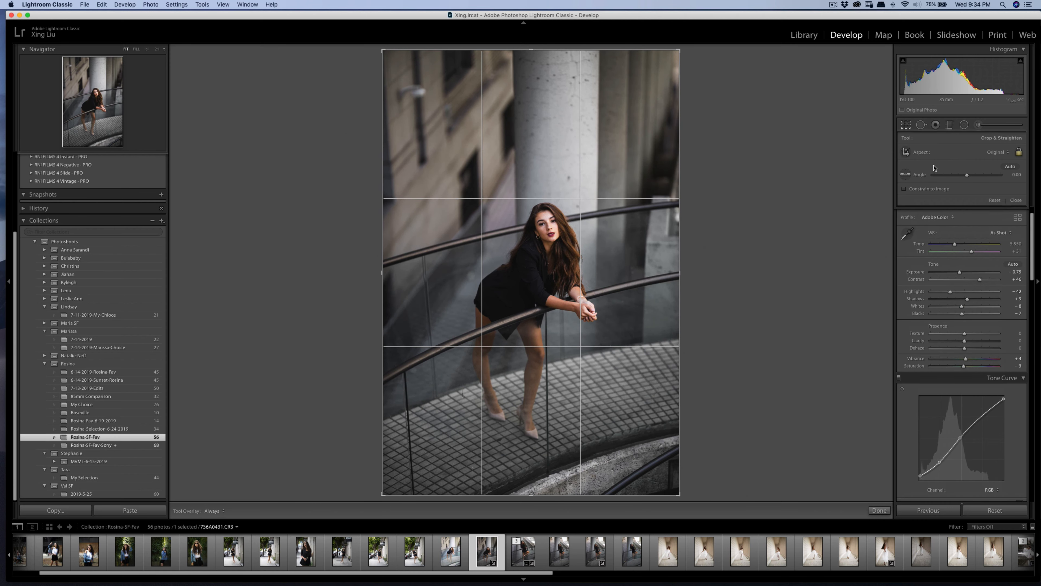
left_click(993, 153)
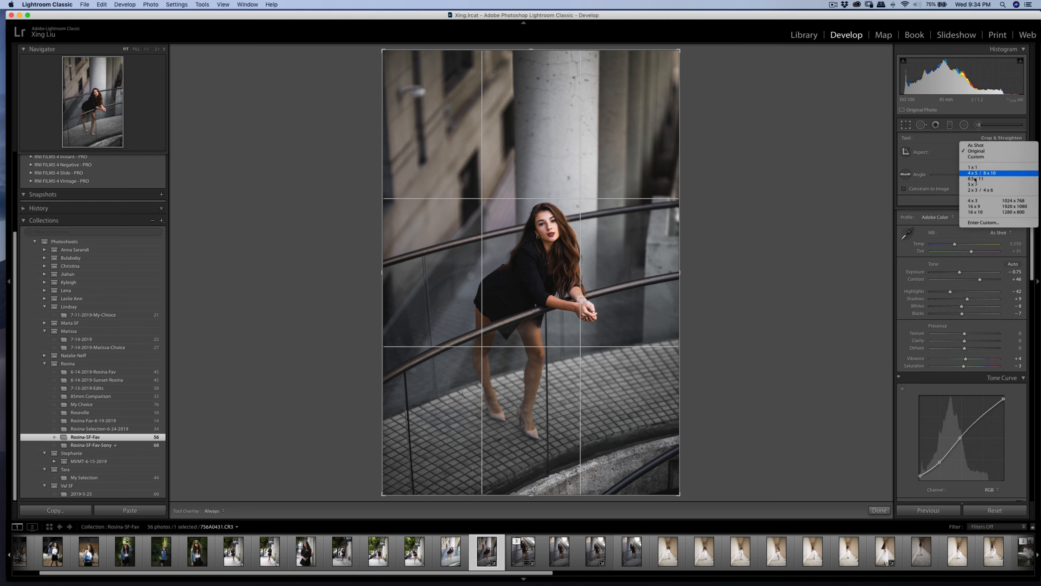
left_click(987, 179)
left_click_drag(539, 172, 539, 139)
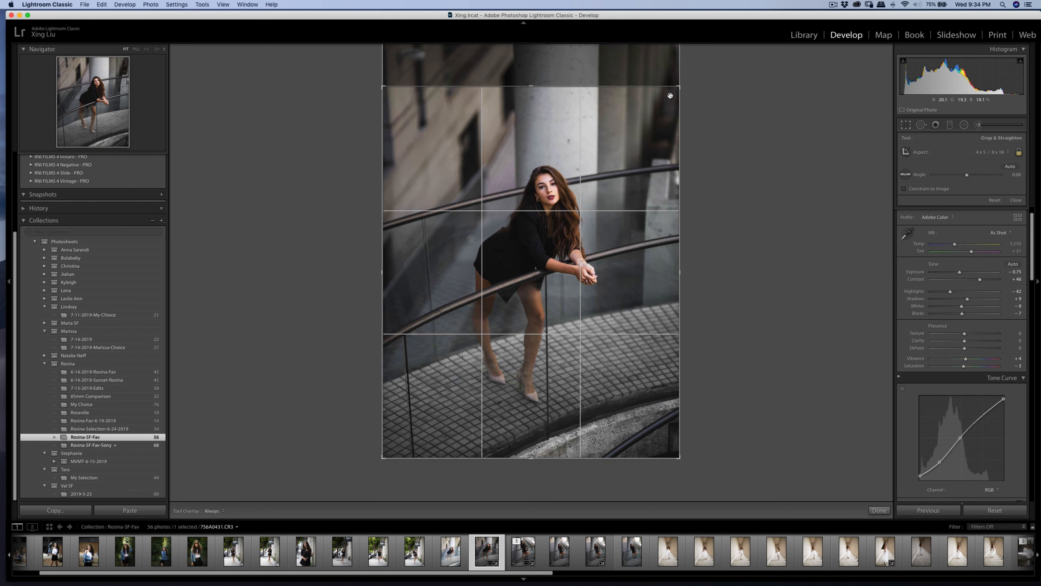
left_click_drag(676, 88, 672, 95)
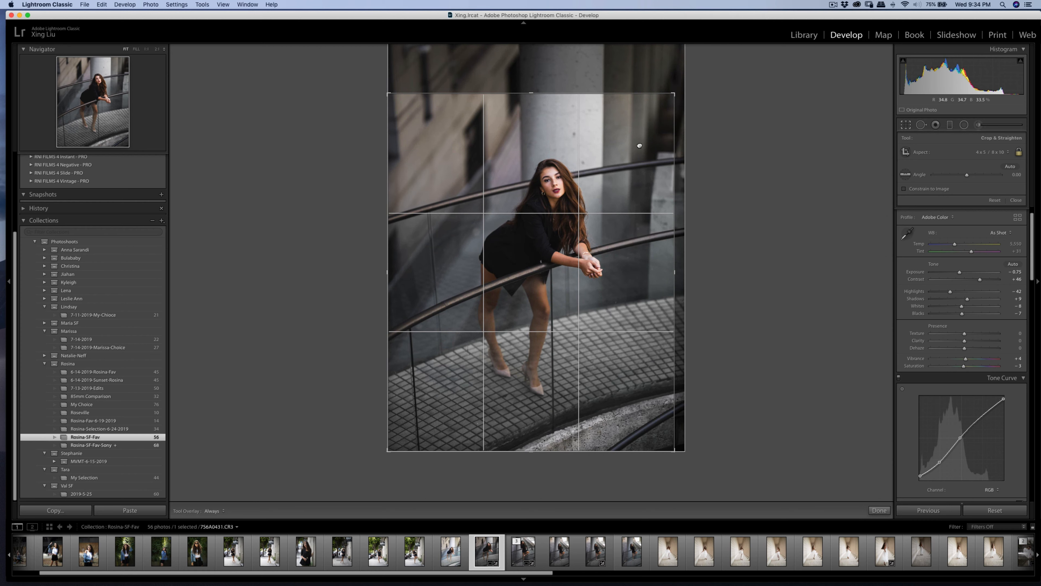
left_click_drag(639, 145, 634, 145)
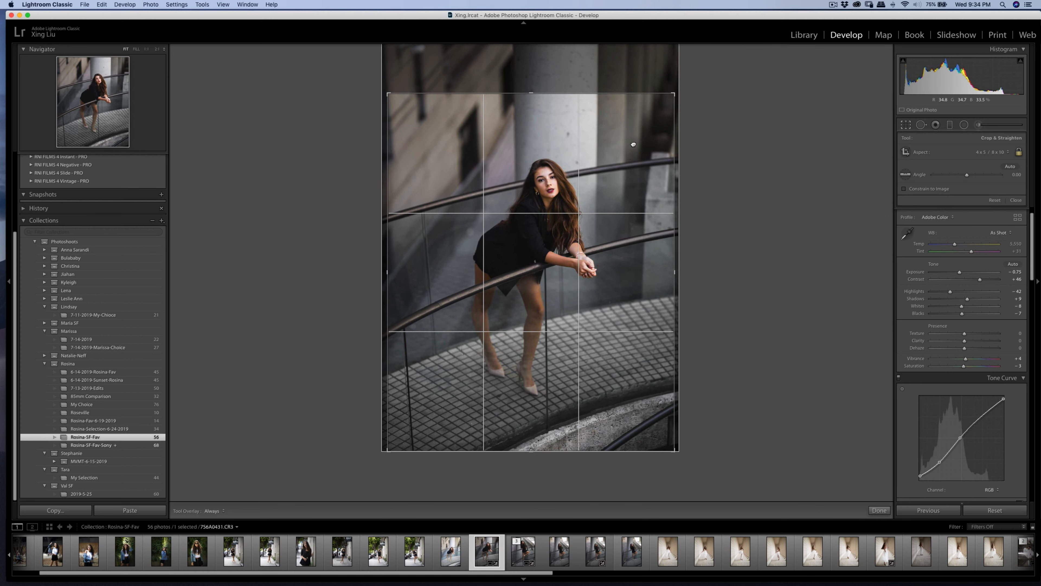
left_click_drag(387, 450, 390, 447)
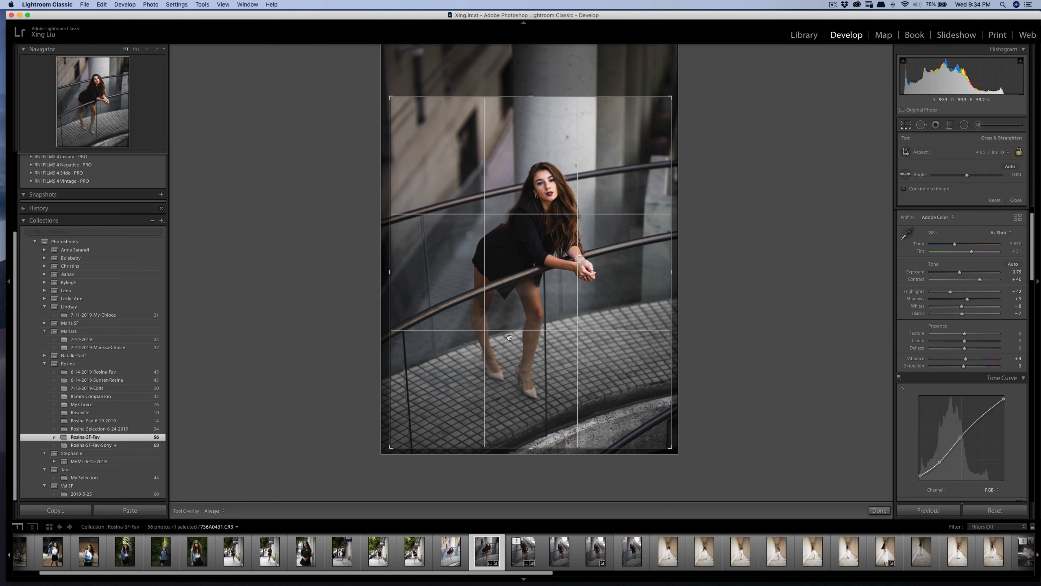
key("Return")
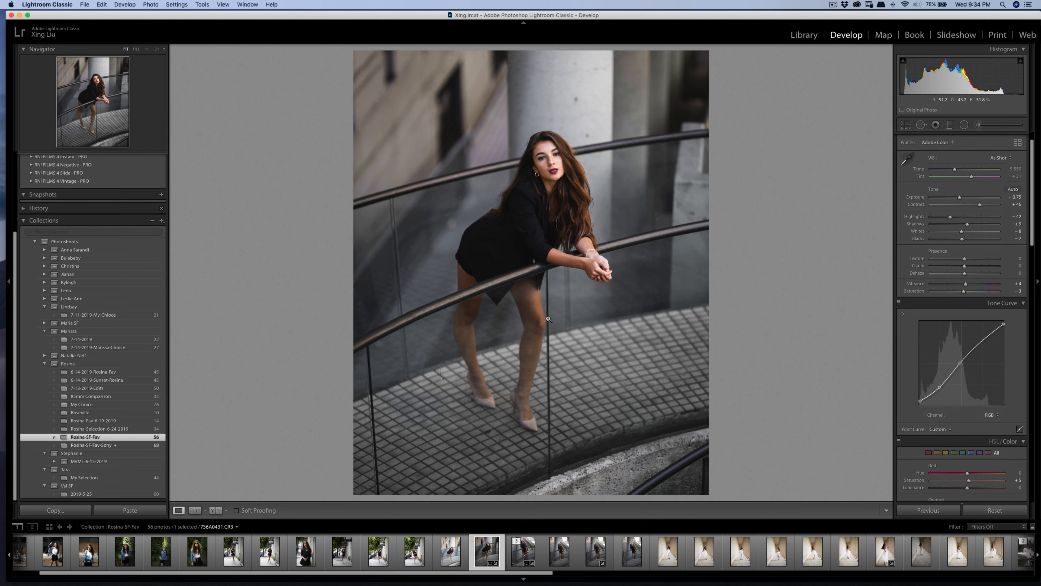
Fine-tune the 4 x 5 crop by nudging the photo slightly up and sideways and tightening the frame a little more
key("r")
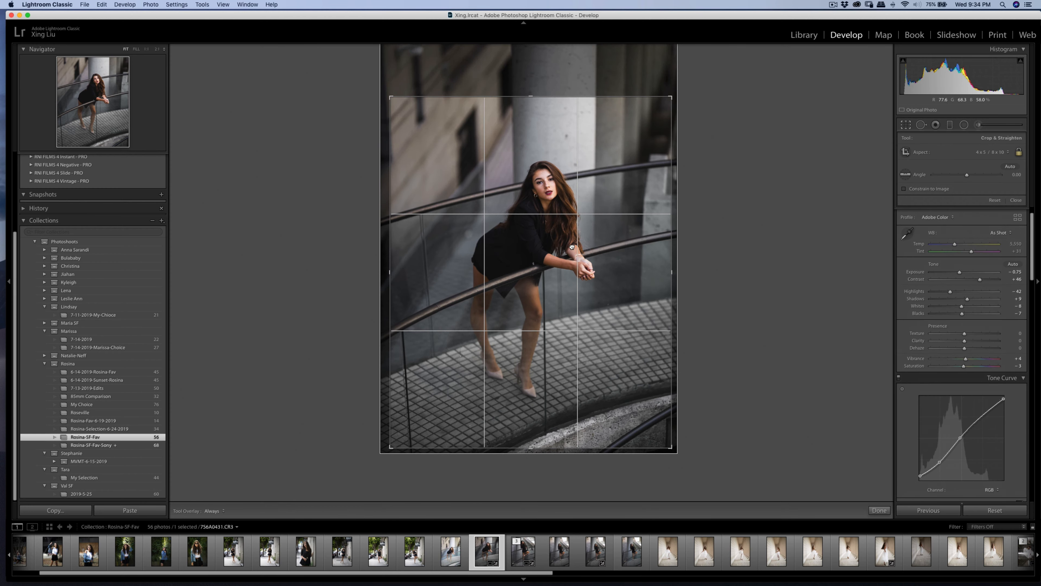
left_click_drag(573, 244, 572, 242)
key("Return")
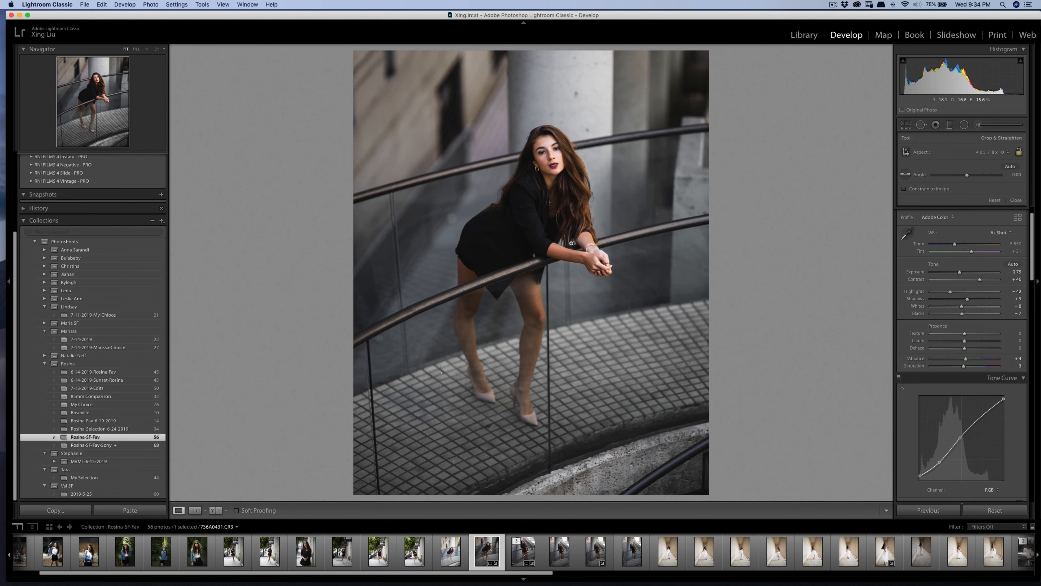
key("r")
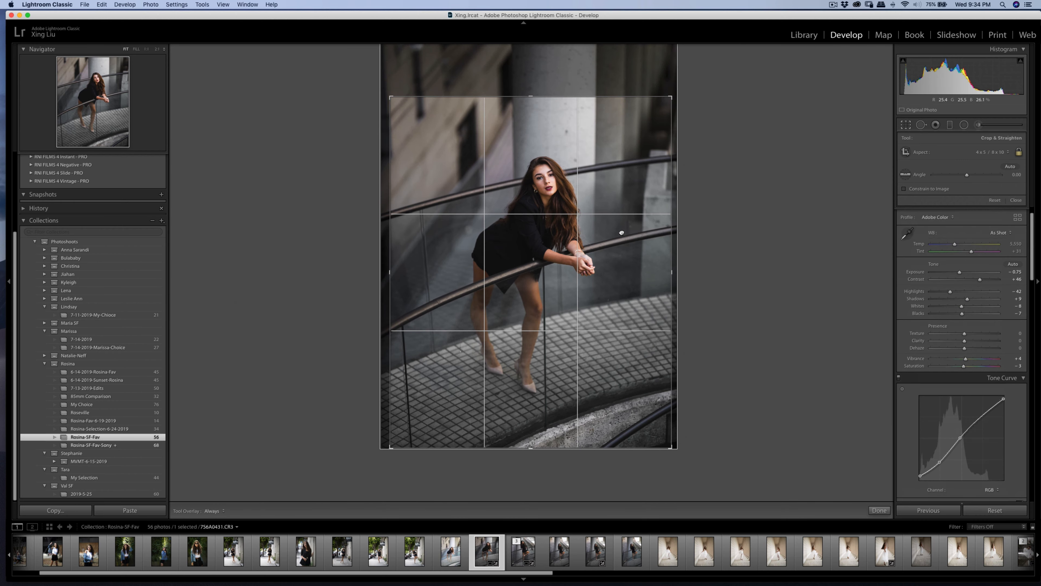
left_click_drag(631, 230, 625, 234)
key("Return")
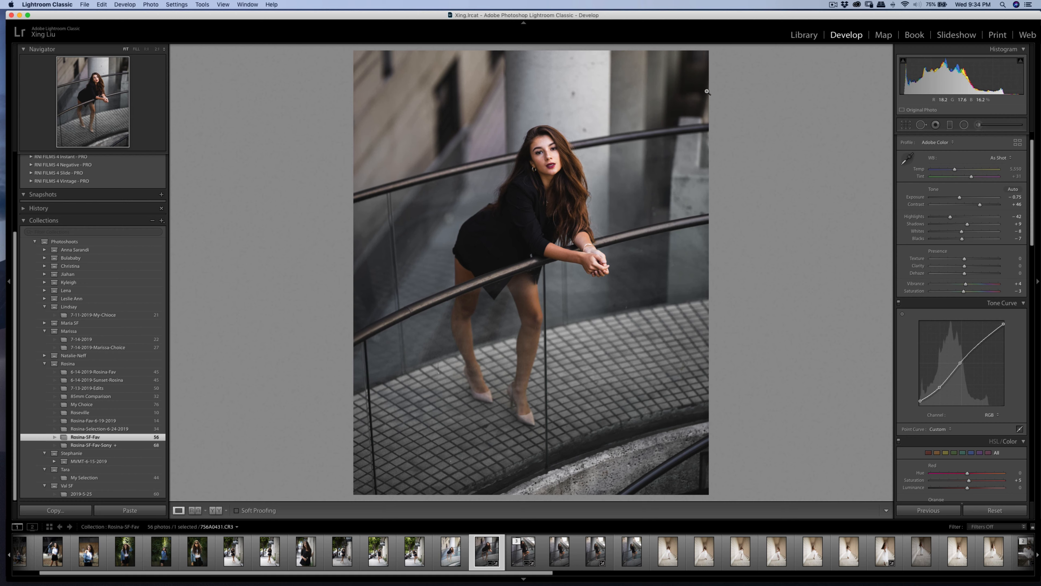
left_click(906, 124)
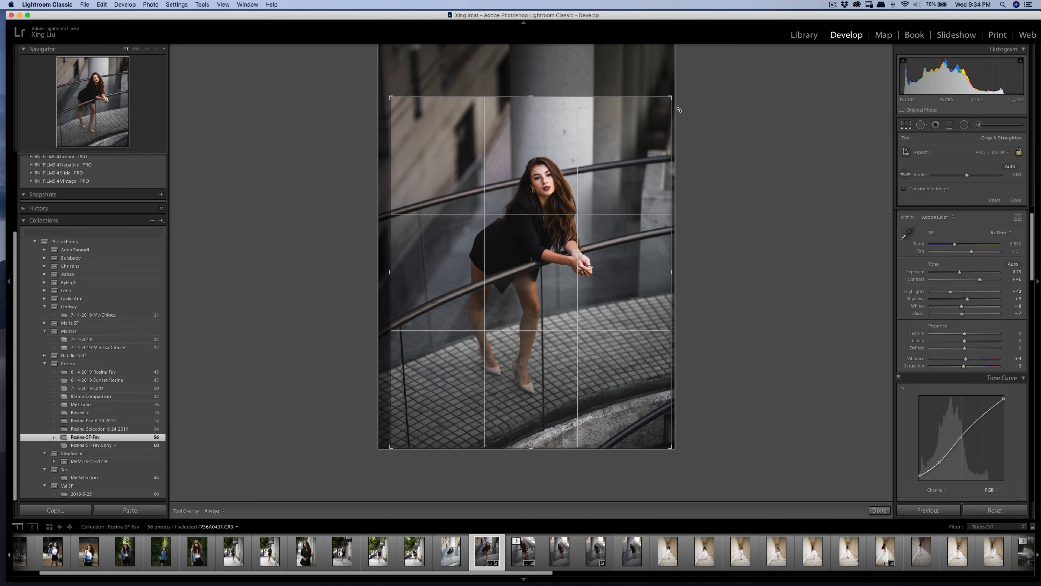
left_click_drag(676, 45, 670, 99)
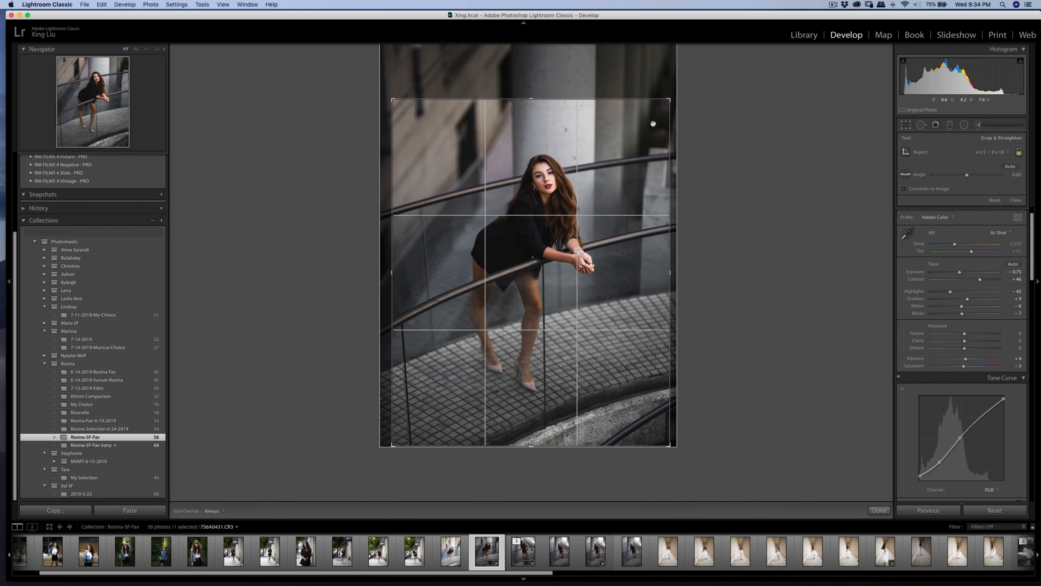
key("Return")
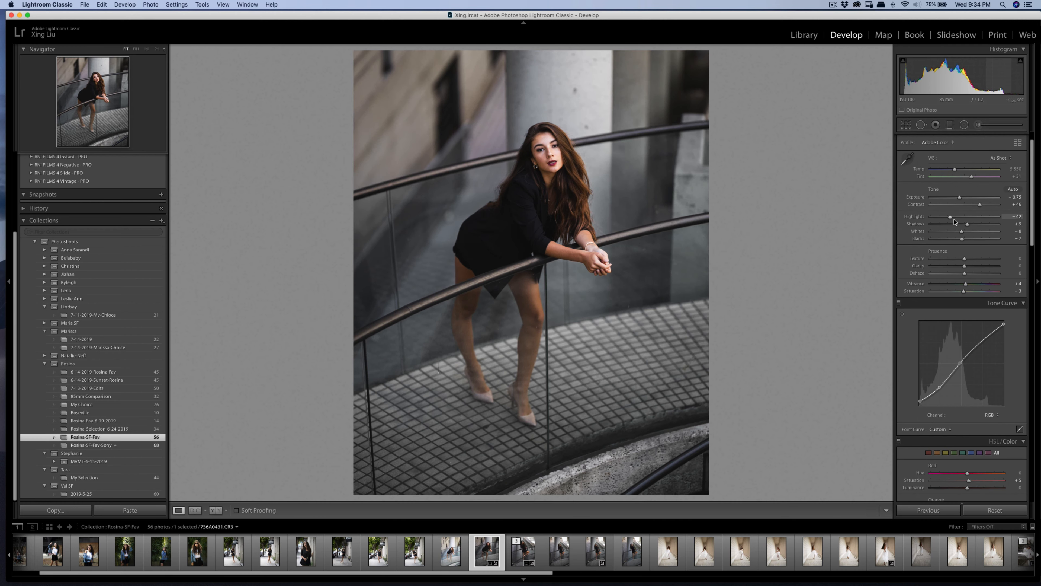
Set Highlights to -51 and Contrast to +51, and compare the photo with its unedited version
left_click_drag(954, 220, 983, 208)
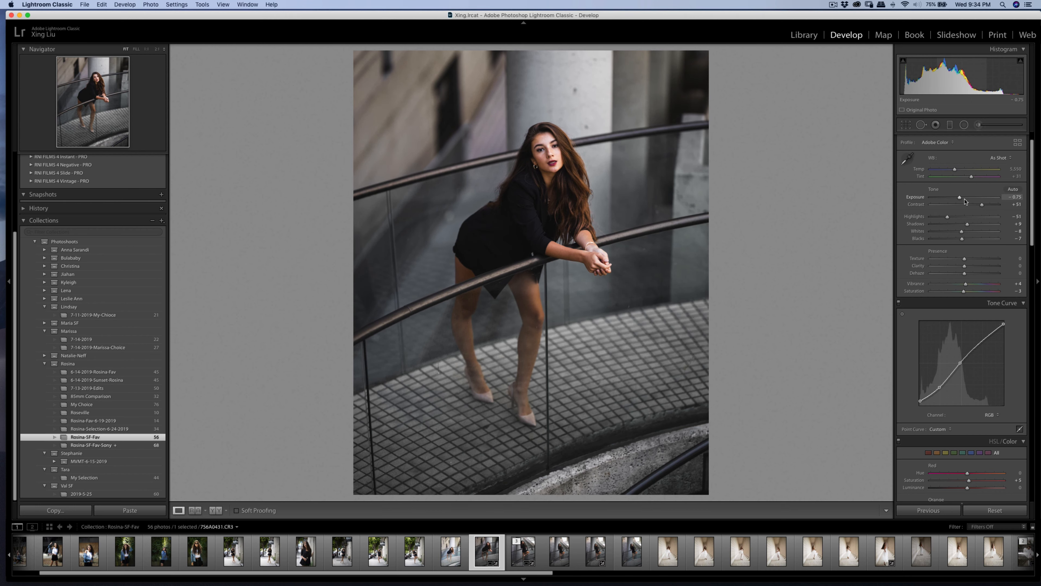
key("backslash")
key("backslash")
key("backslash")
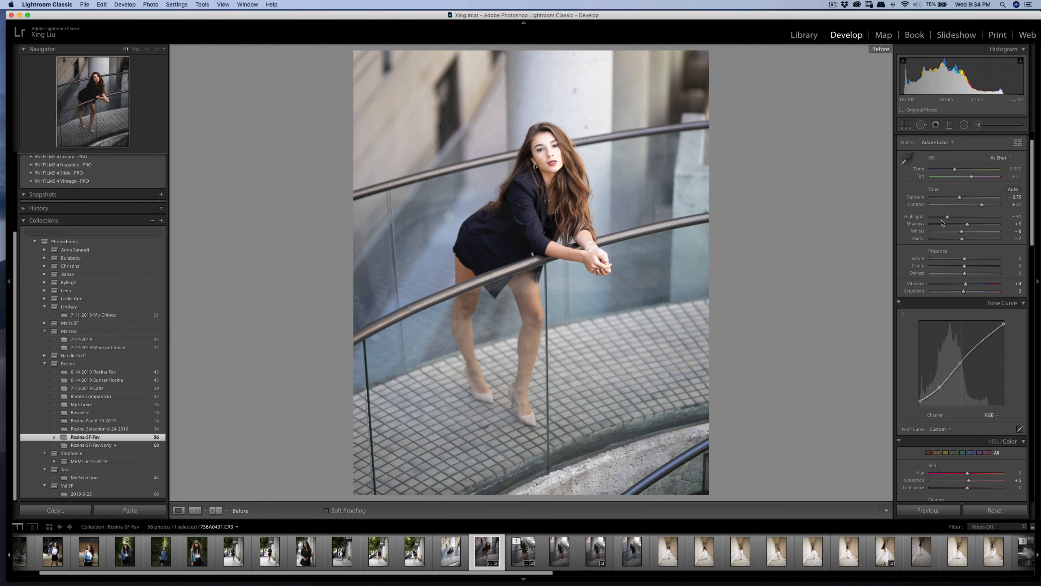
key("backslash")
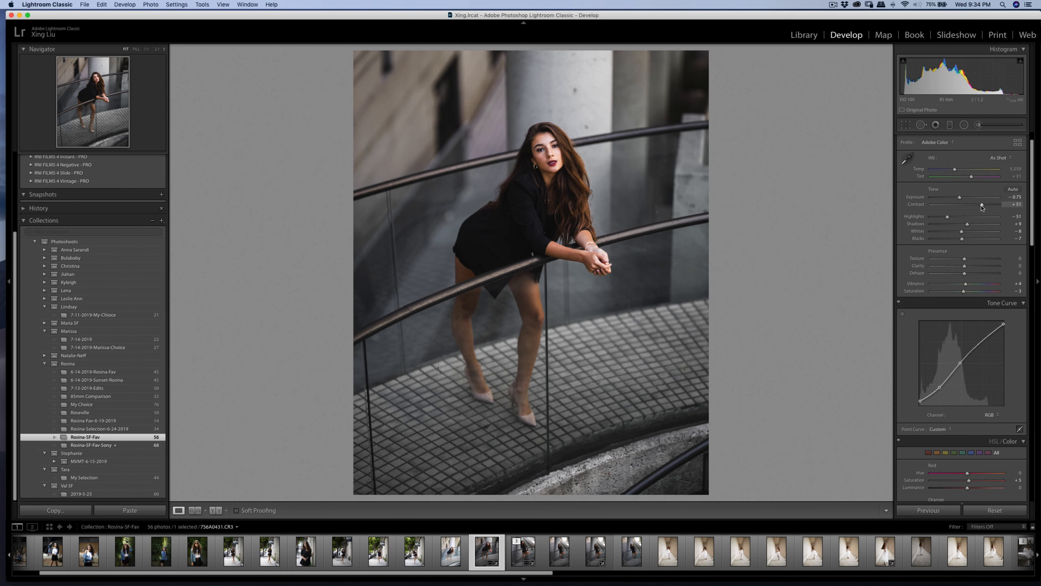
Set Exposure to -0.80 and Highlights to -49, and adjust the tone curve by lifting its black point and slightly lowering its midpoint
left_click_drag(959, 198, 961, 199)
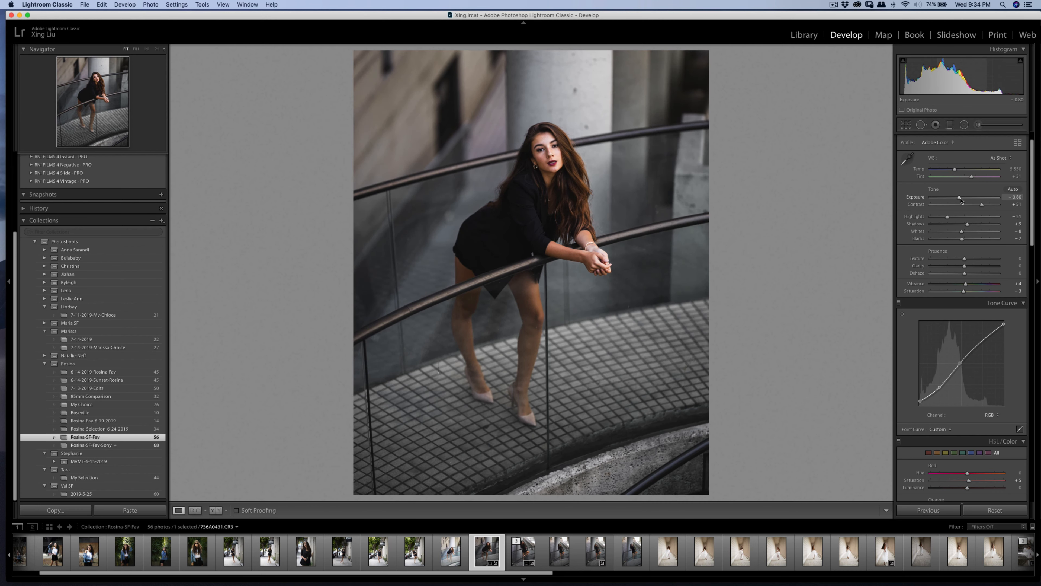
left_click_drag(921, 403, 937, 391)
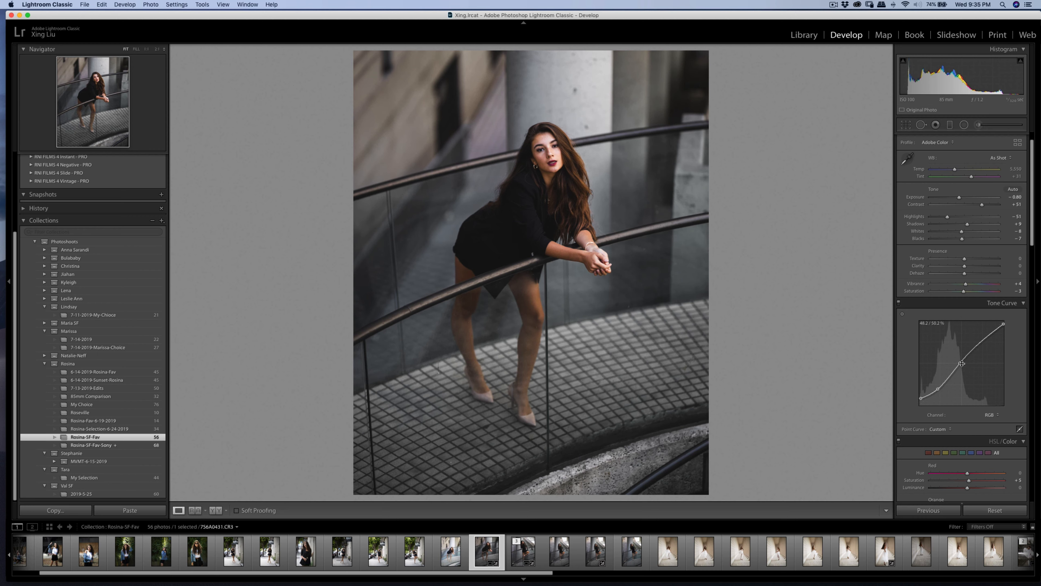
left_click_drag(960, 363, 963, 364)
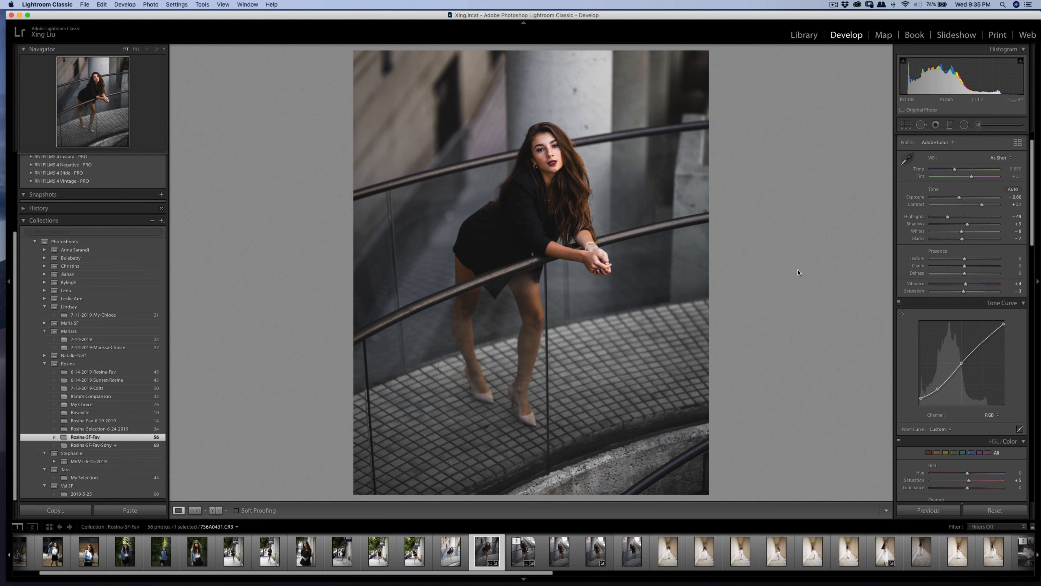
Smooth a copy of the photo in Imagenomic Portraiture 3 with the skin mask sampled from the model's face, and export the result
right_click(606, 290)
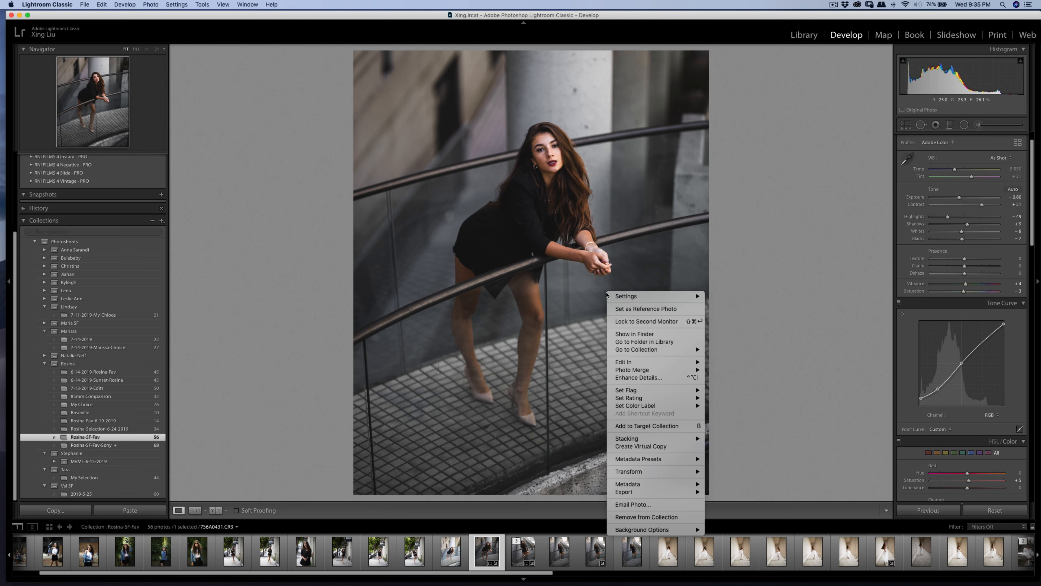
mouse_move(660, 363)
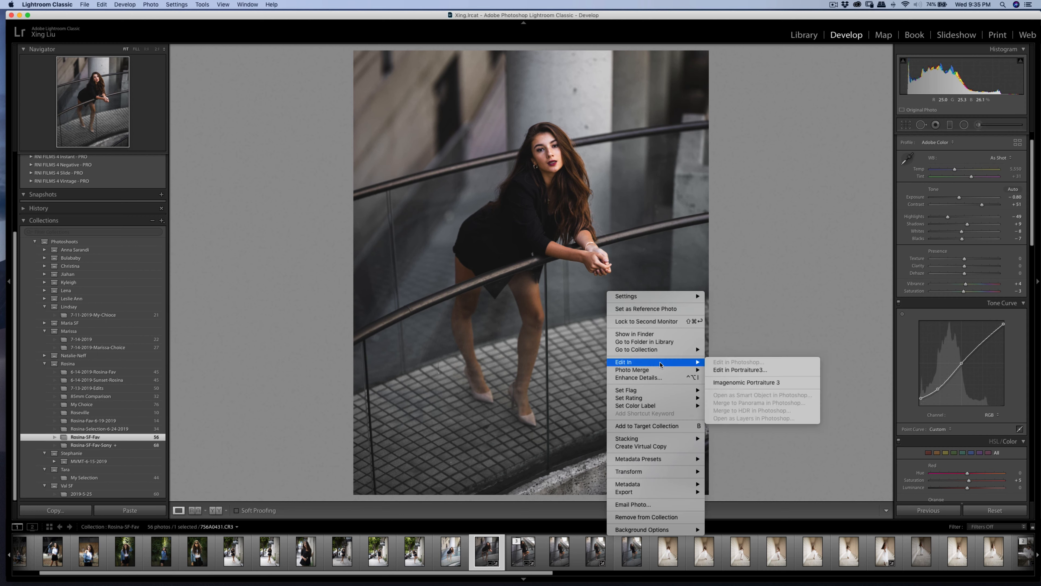
left_click(735, 382)
left_click(580, 241)
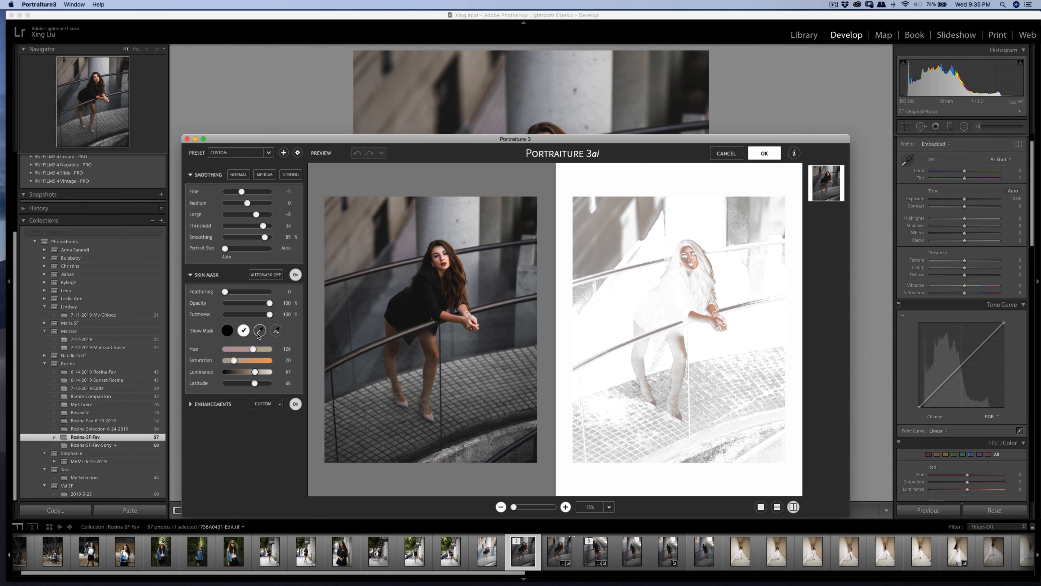
left_click(259, 334)
left_click(689, 255)
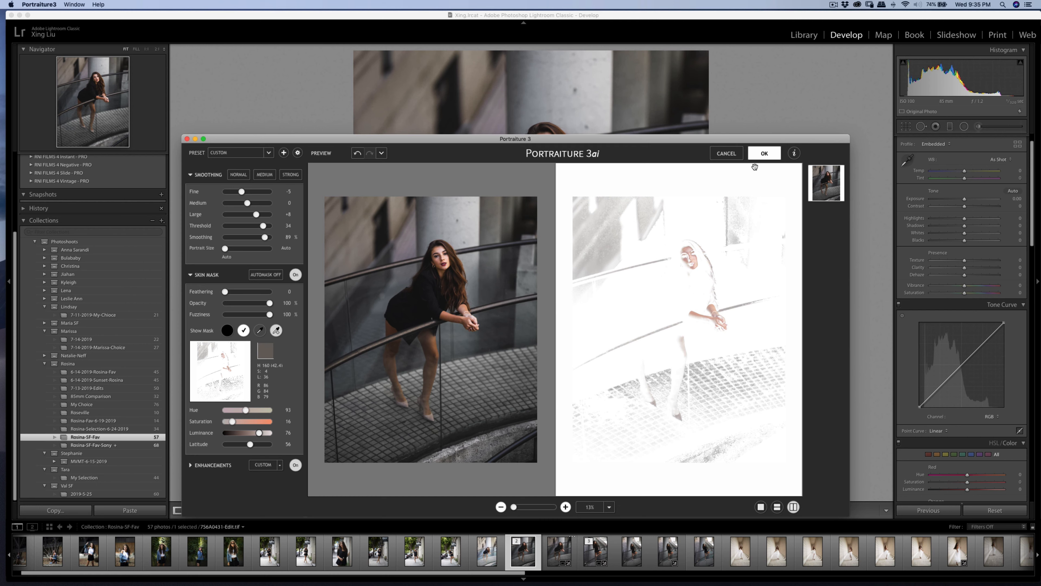
left_click(757, 158)
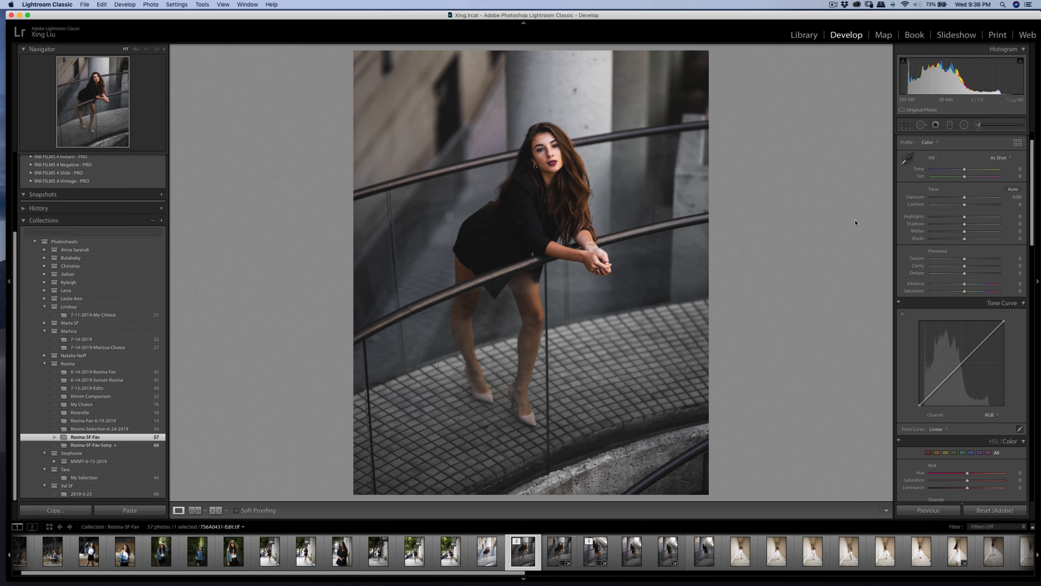
key("super+shift+e")
left_click(668, 309)
Copy the develop settings of raw photo 756A0431.CR3
left_click(559, 551)
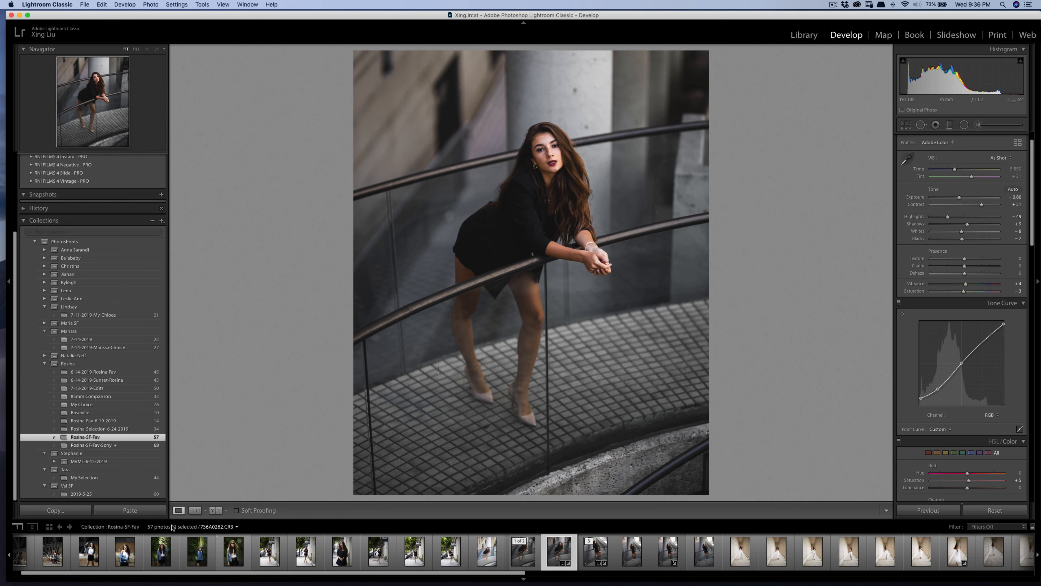
left_click(82, 514)
left_click(641, 290)
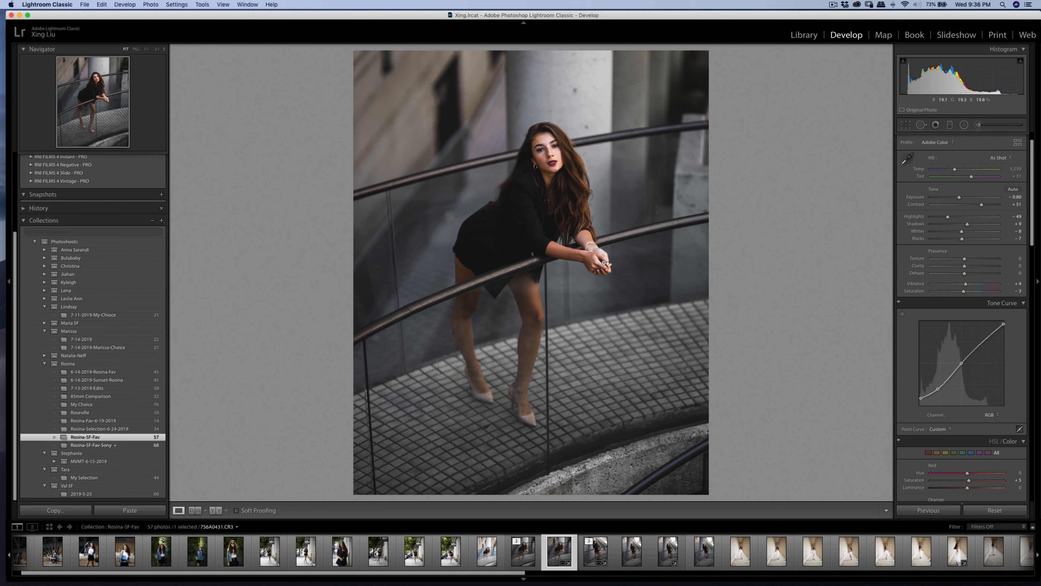
Paste the copied develop settings onto the unedited railing photo 756A0428.CR3
left_click(485, 553)
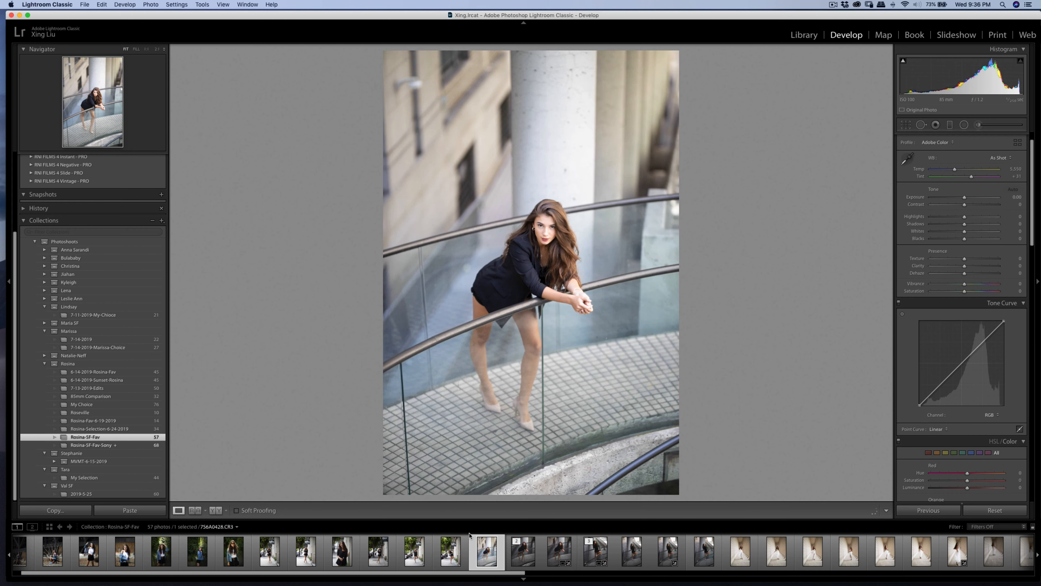
left_click(109, 512)
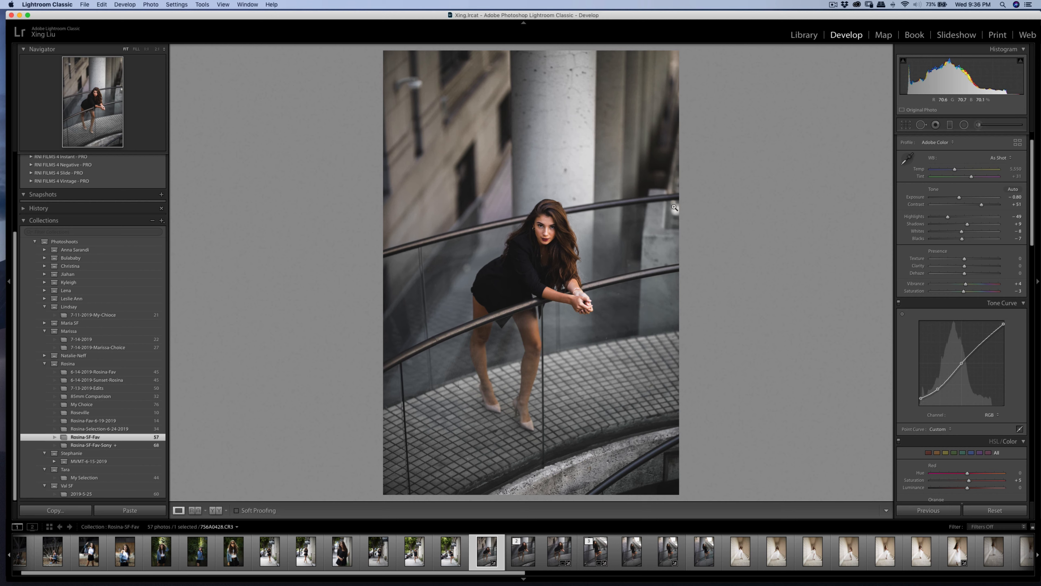
Crop the photo to a 4 x 5 / 8 x 10 aspect slightly tighter around the model, and set Contrast to +57
left_click(906, 124)
left_click(997, 153)
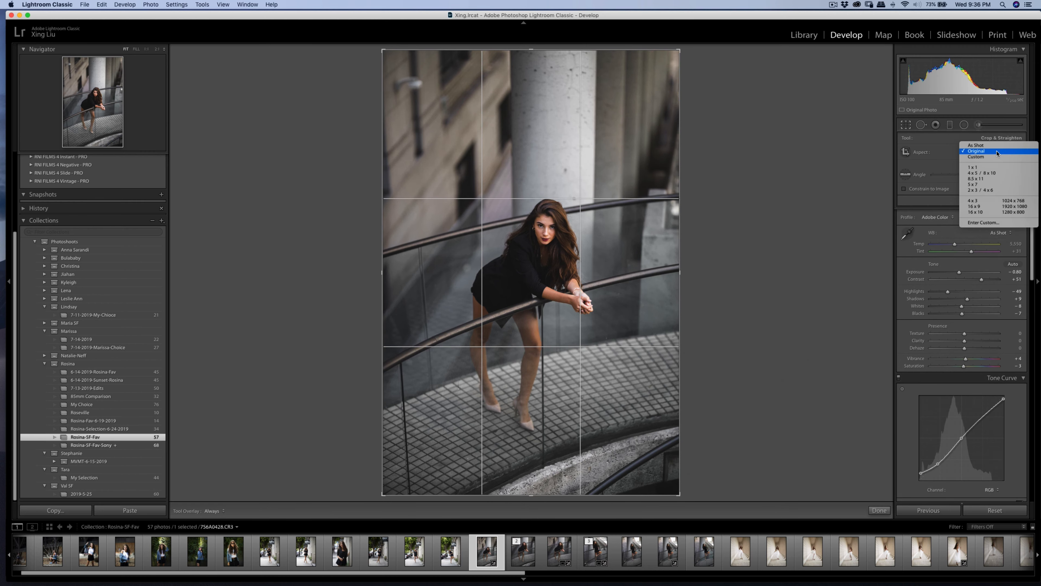
left_click(987, 173)
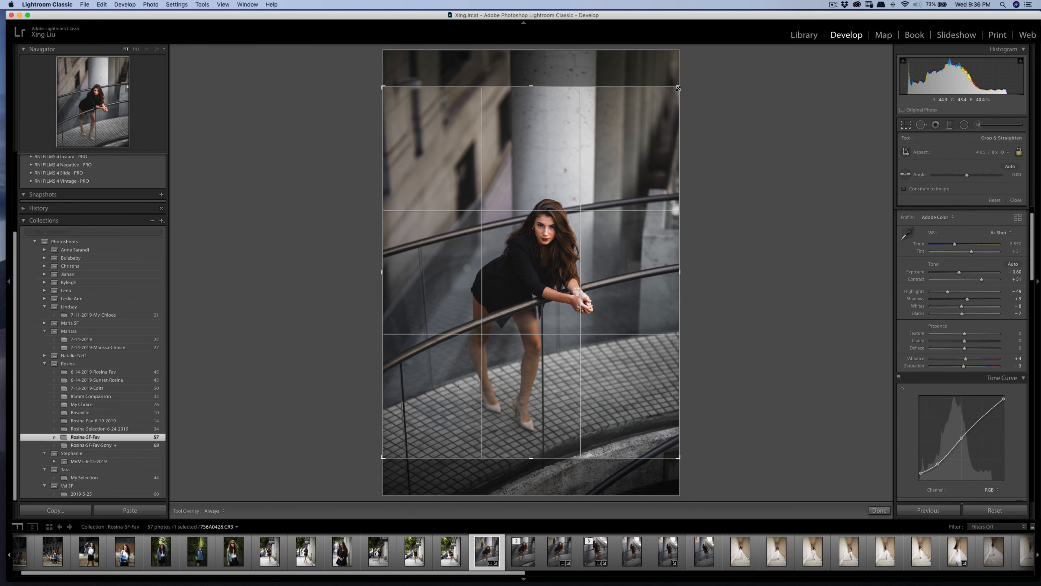
left_click_drag(678, 88, 635, 119)
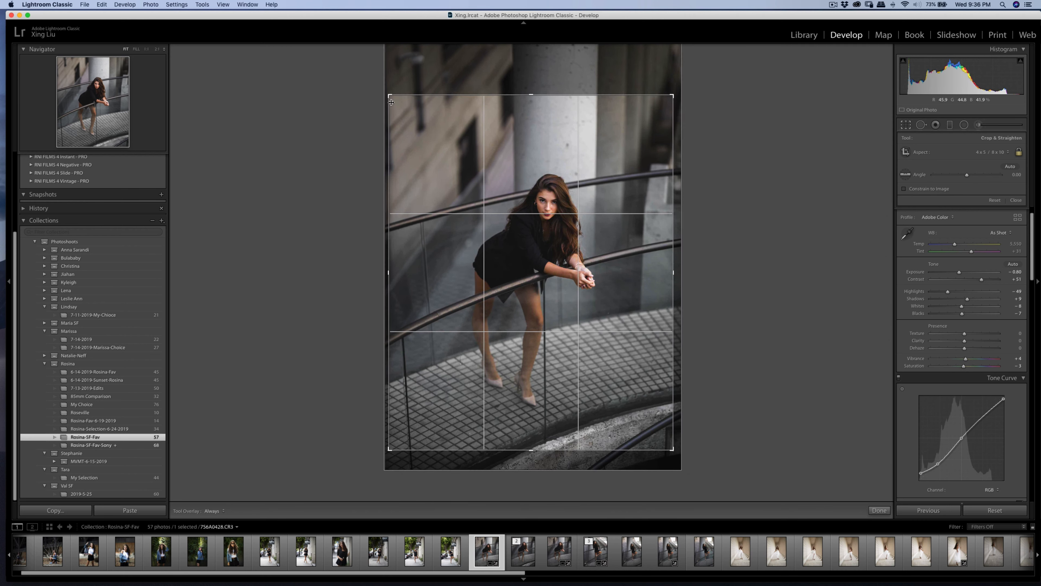
left_click_drag(389, 95, 391, 95)
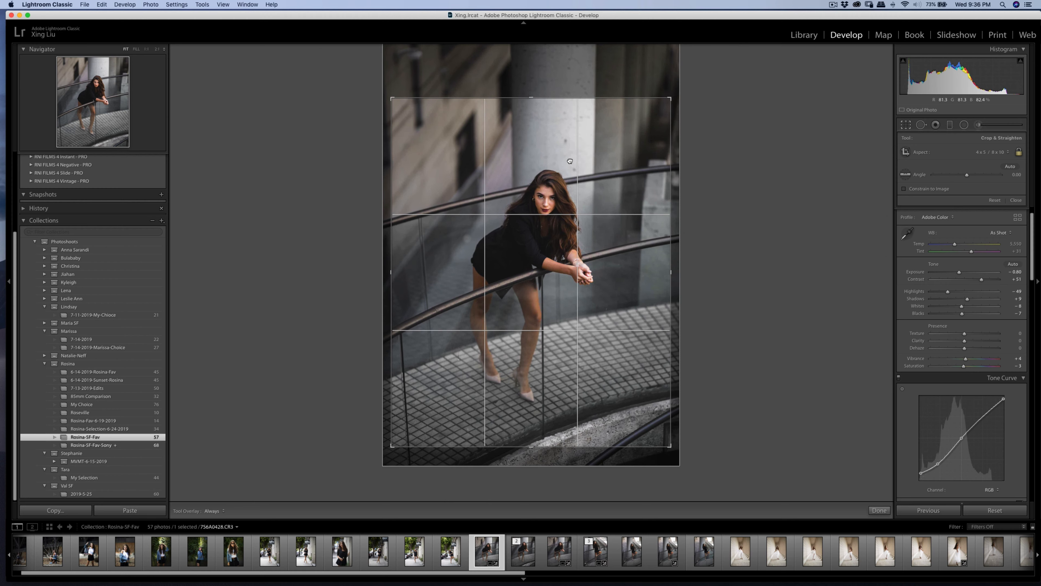
key("Return")
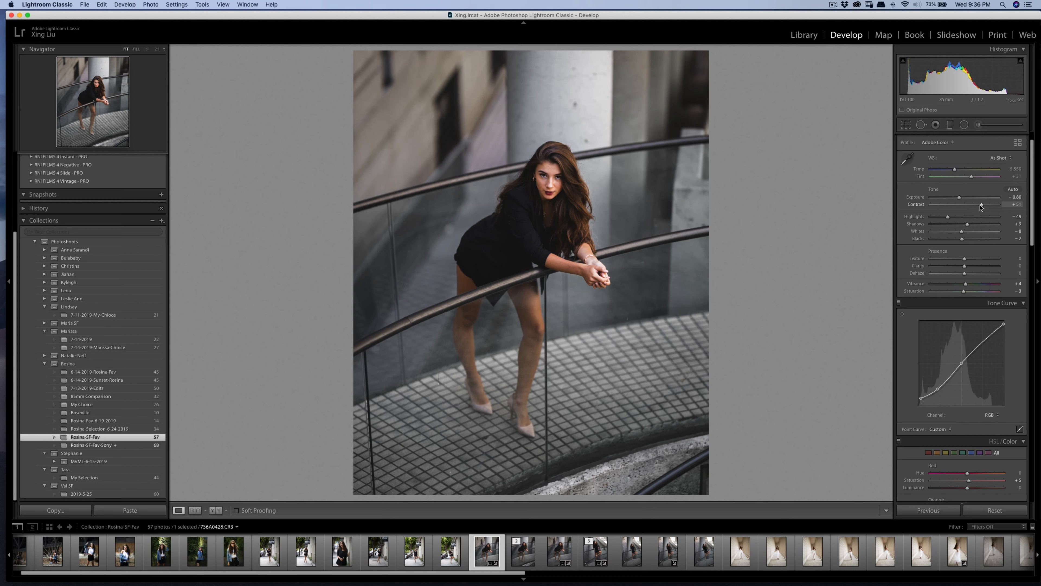
left_click_drag(981, 206, 983, 207)
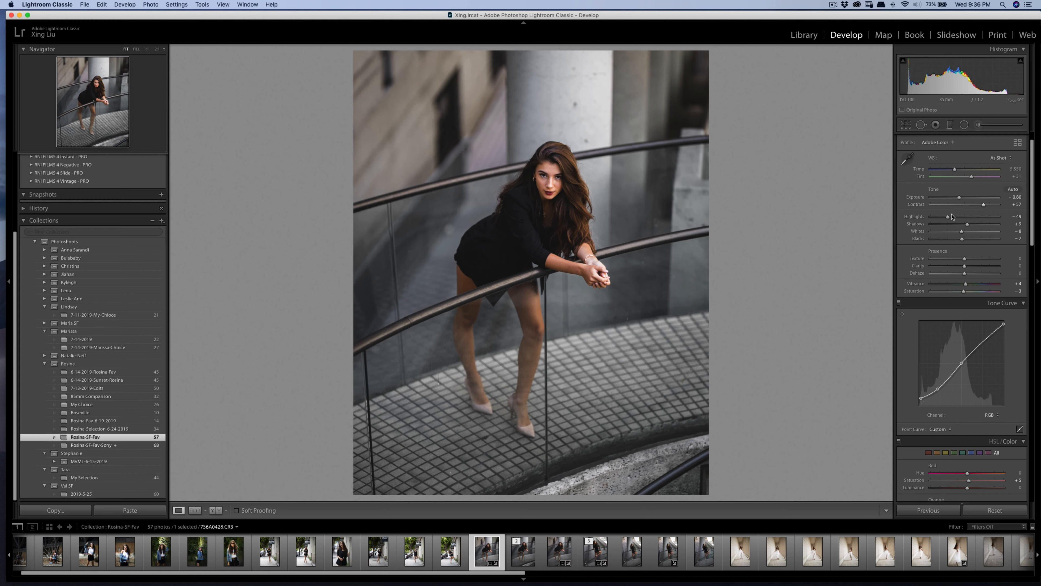
Smooth a copy of 756A0428 in Imagenomic Portraiture 3 with the skin mask sampled from the model's face, and export the smoothed copy
right_click(551, 230)
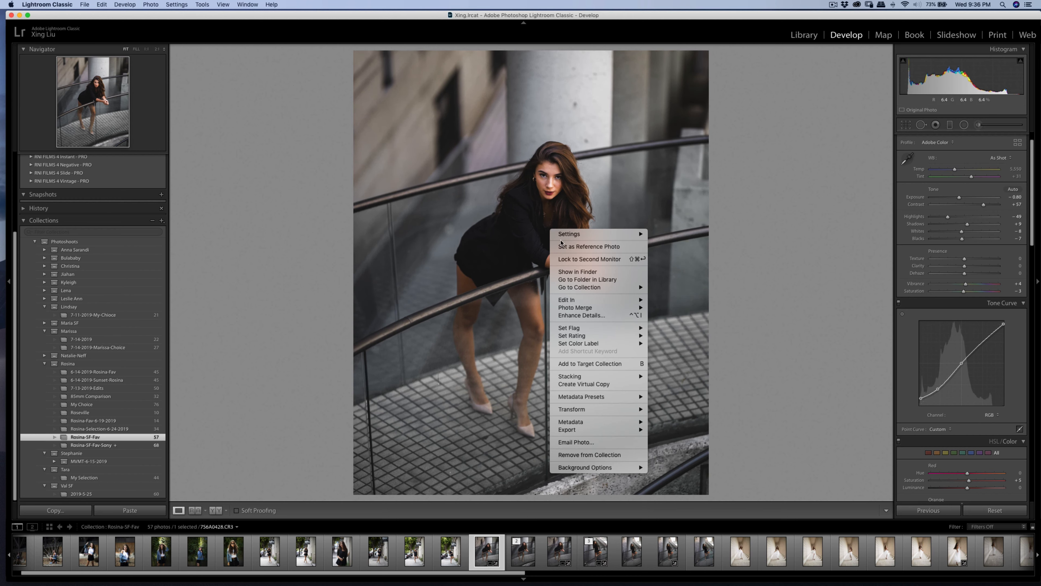
mouse_move(640, 299)
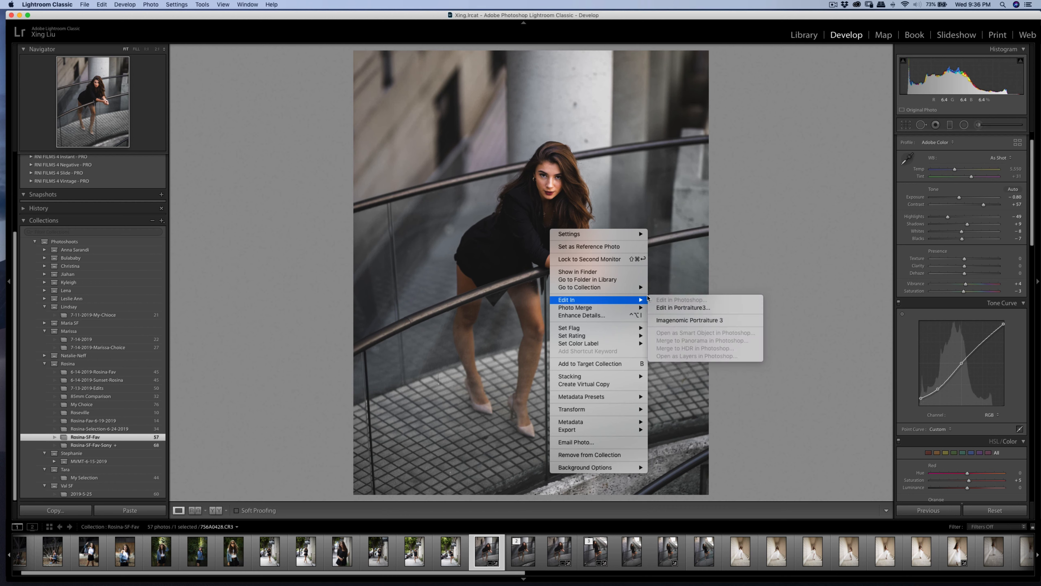
left_click(675, 320)
left_click(581, 241)
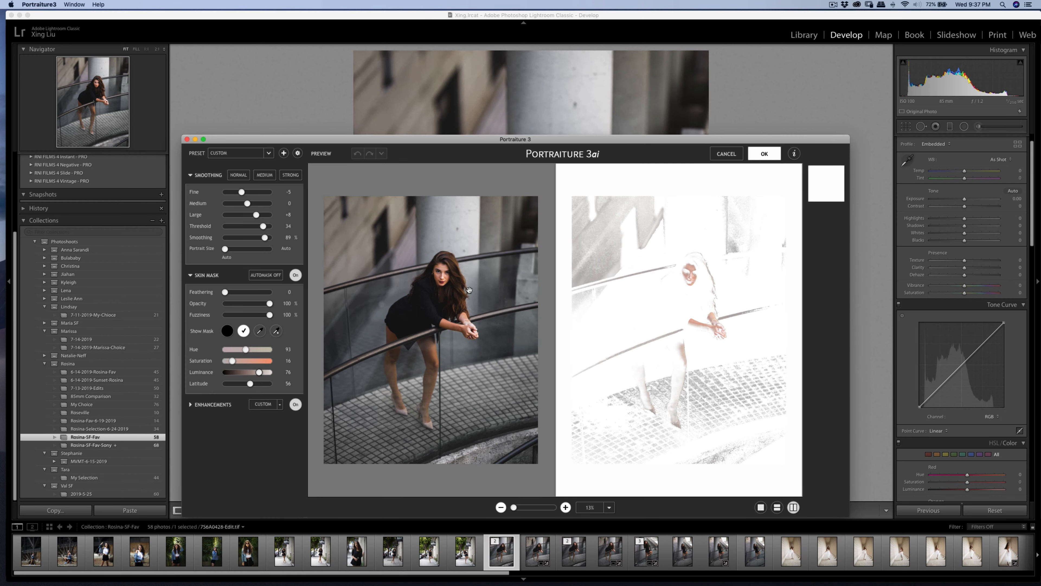
left_click(258, 331)
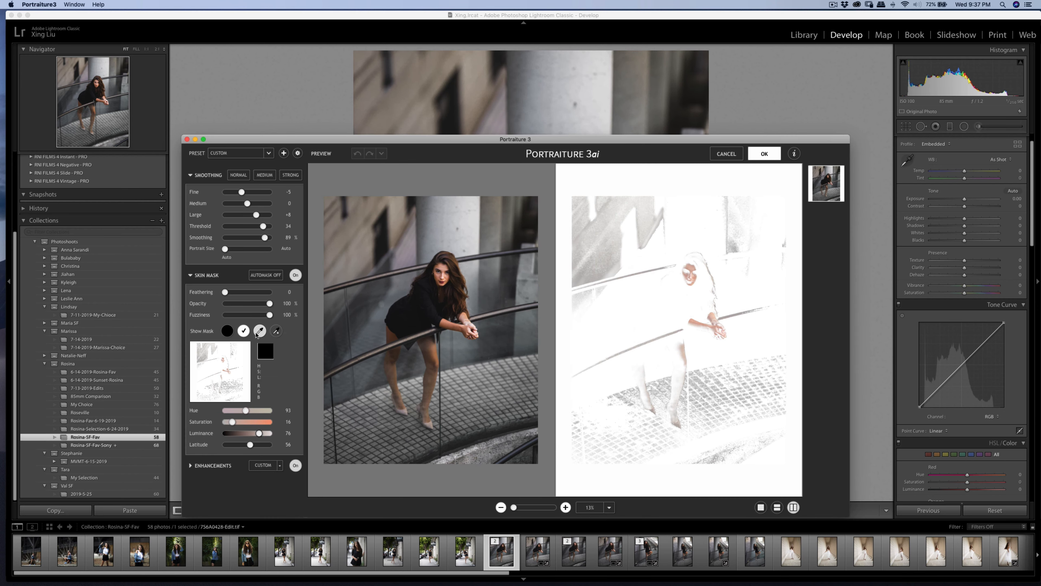
left_click(660, 258)
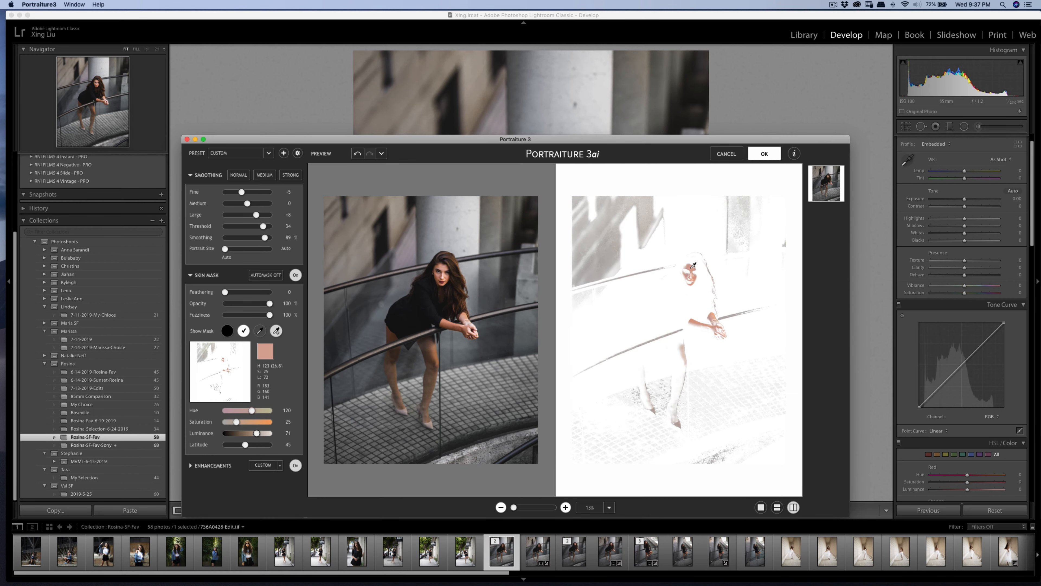
left_click(764, 154)
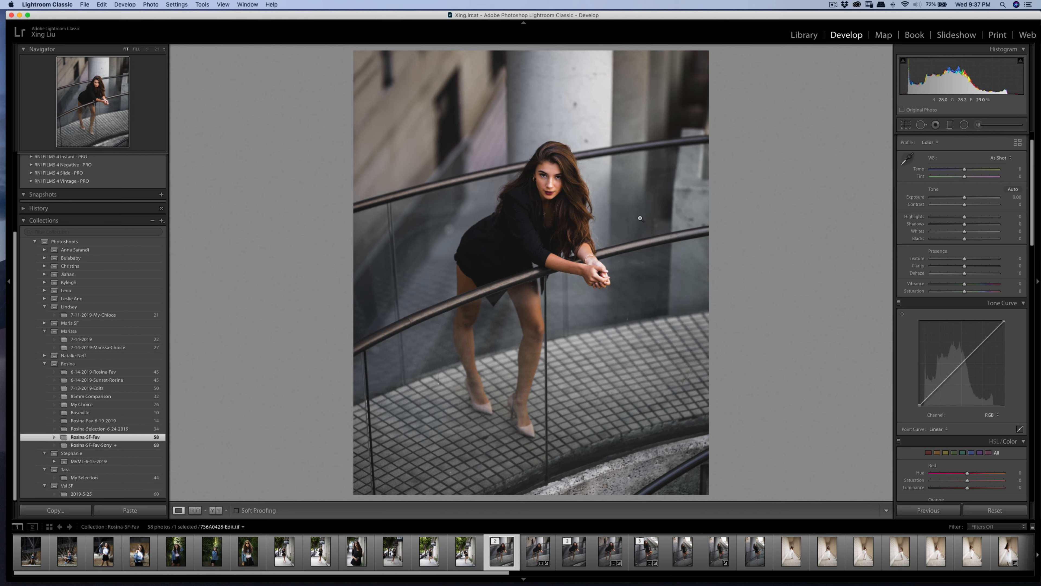
key("super+shift+e")
left_click(667, 308)
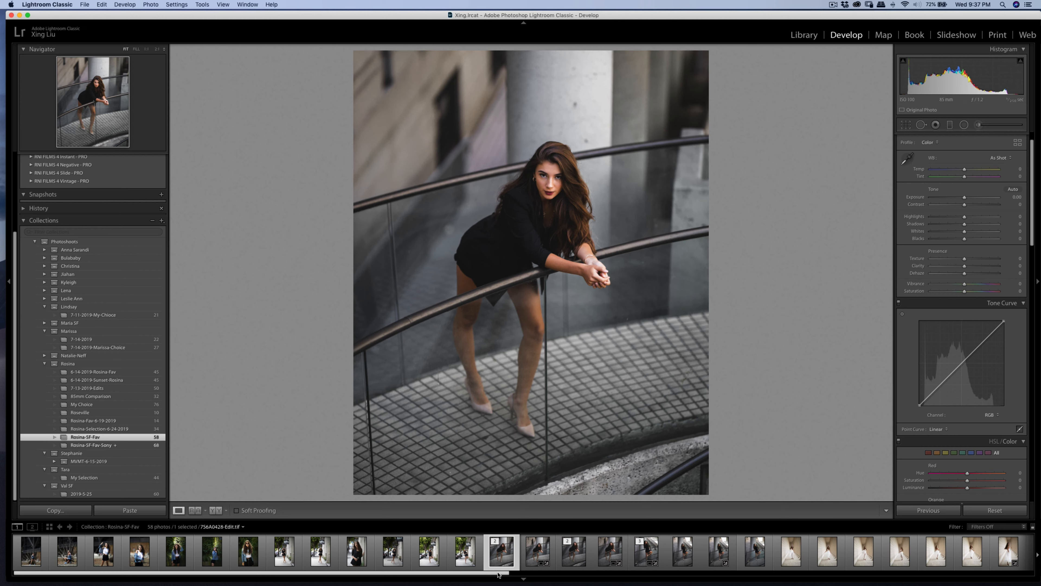
Examine the edited beach photo 756A0665.CR3 in full and close up on the model's face
left_click_drag(497, 574, 811, 565)
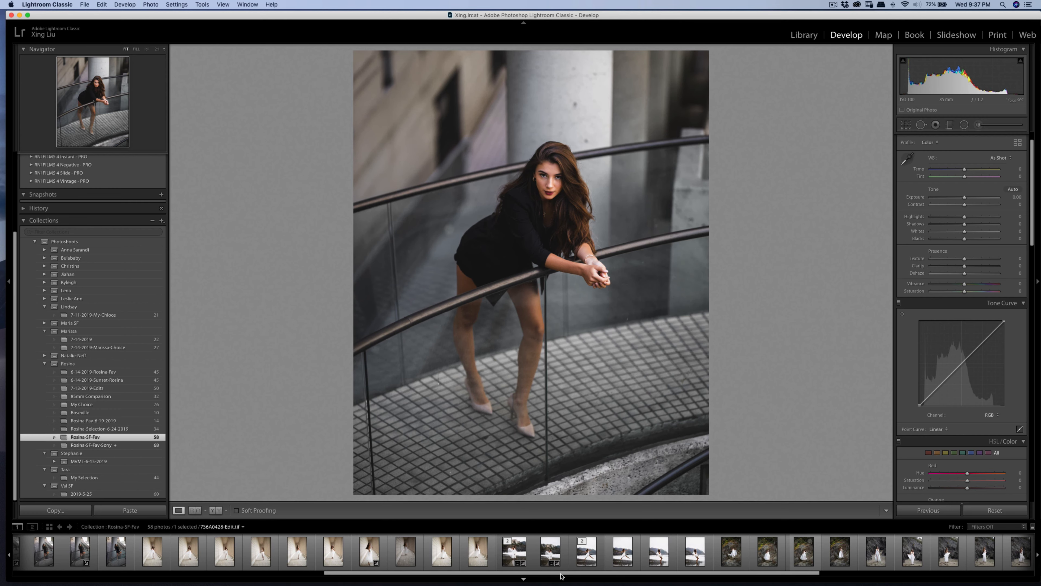
left_click(548, 560)
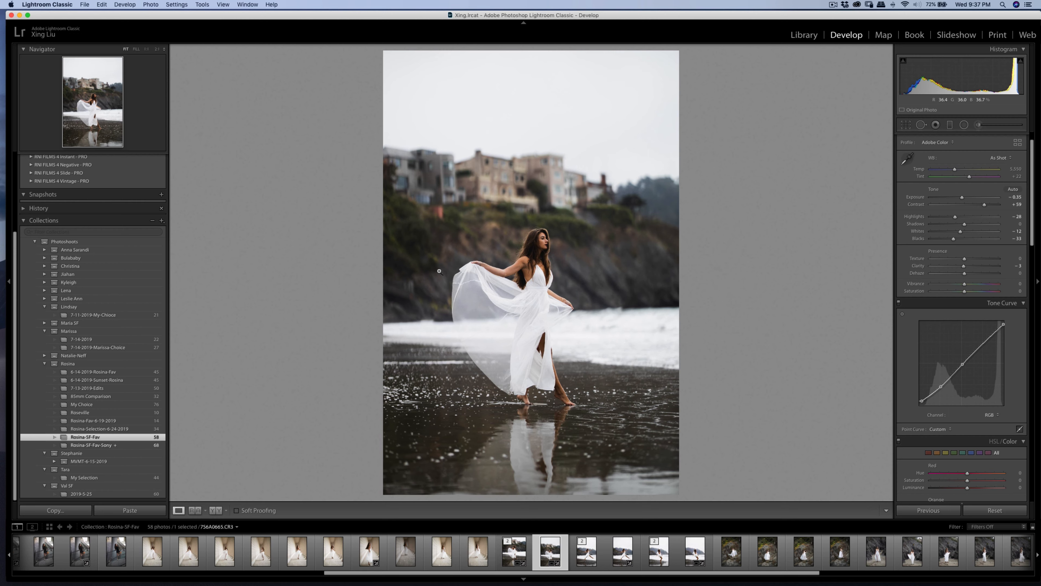
left_click(537, 240)
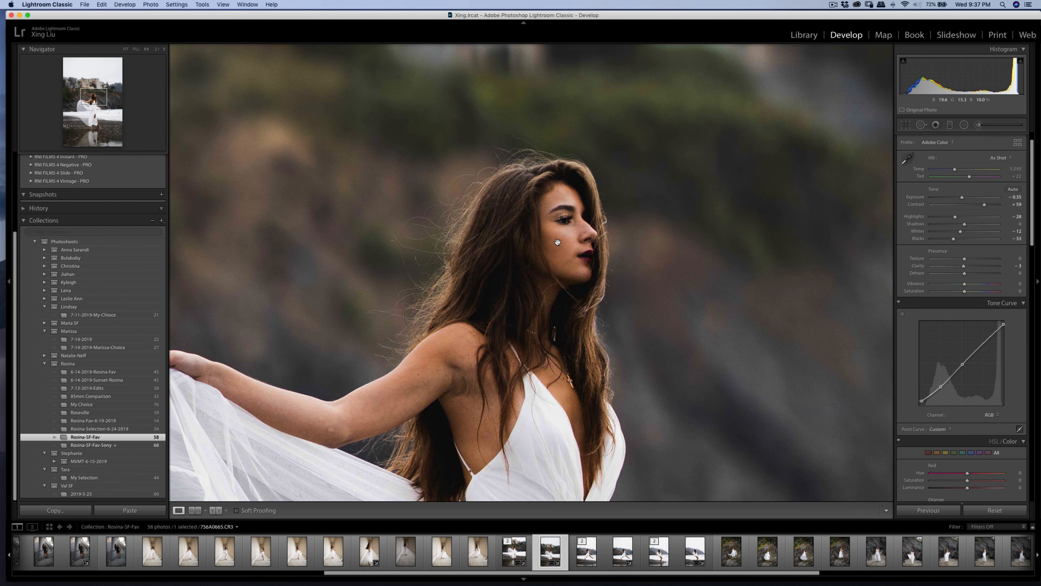
left_click_drag(577, 236, 530, 240)
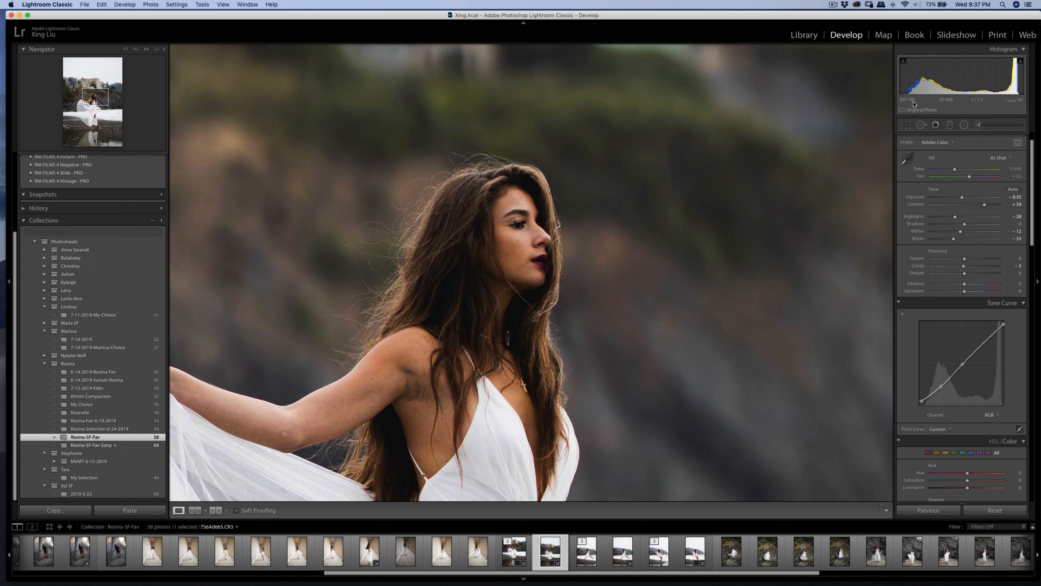
left_click(750, 197)
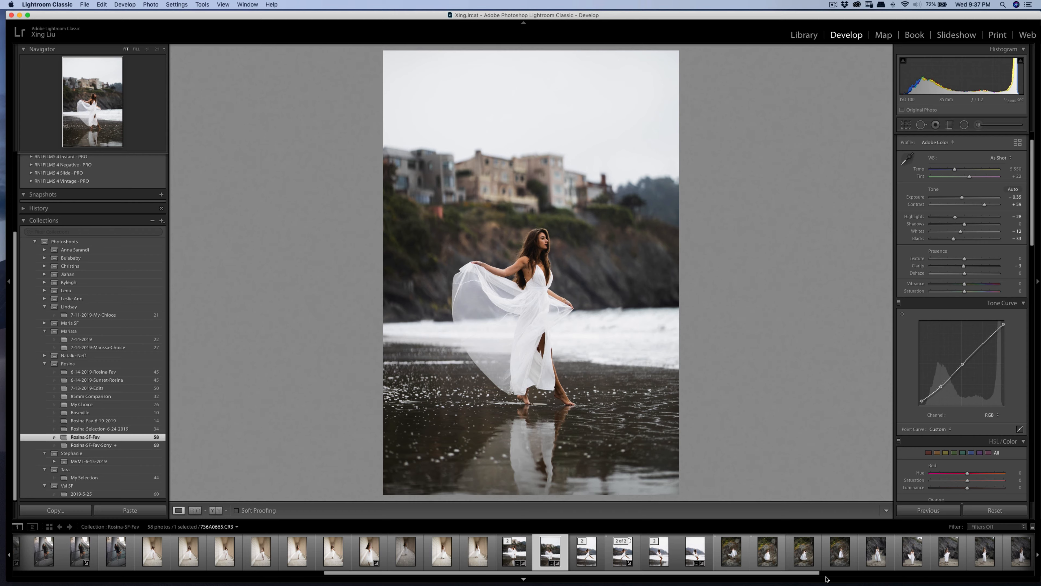
On the white-dress photo 756A0924.CR3, set Exposure to -0.40, Contrast +26, Highlights -21, Whites -1, Blacks -6, Clarity -3, Vibrance +4 and Saturation -1
left_click_drag(822, 574, 929, 575)
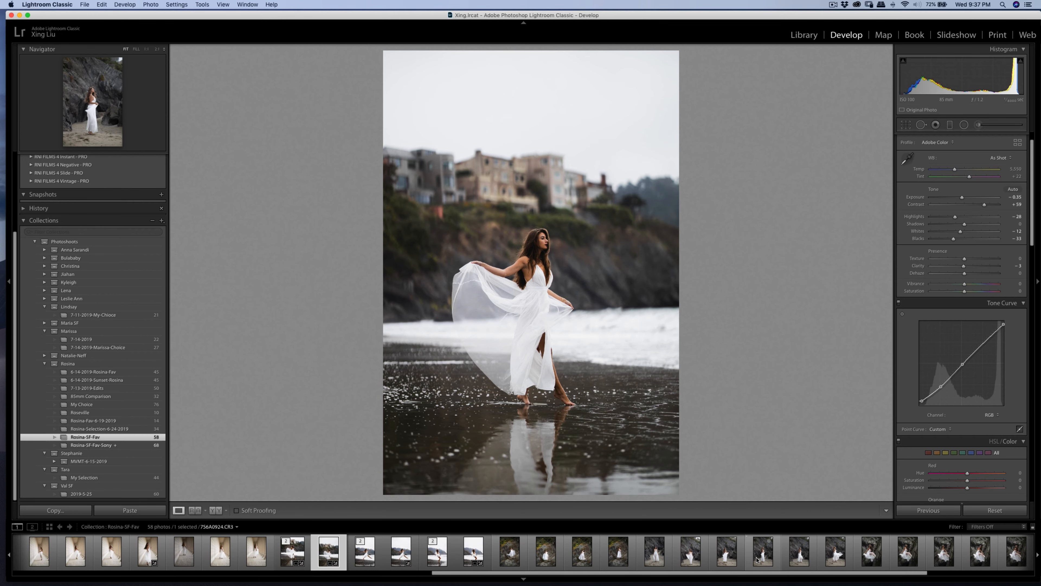
left_click(836, 560)
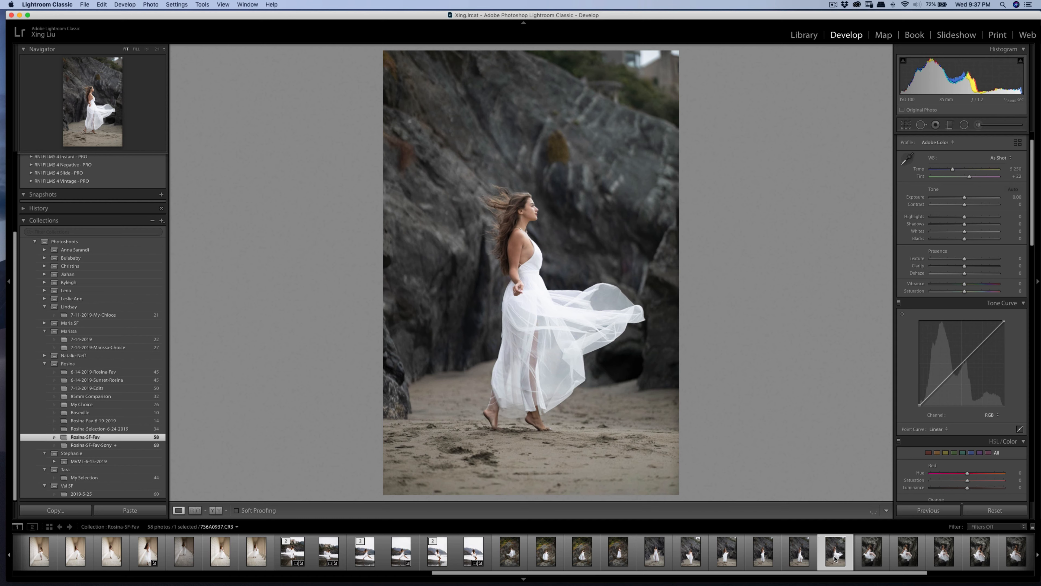
left_click(763, 551)
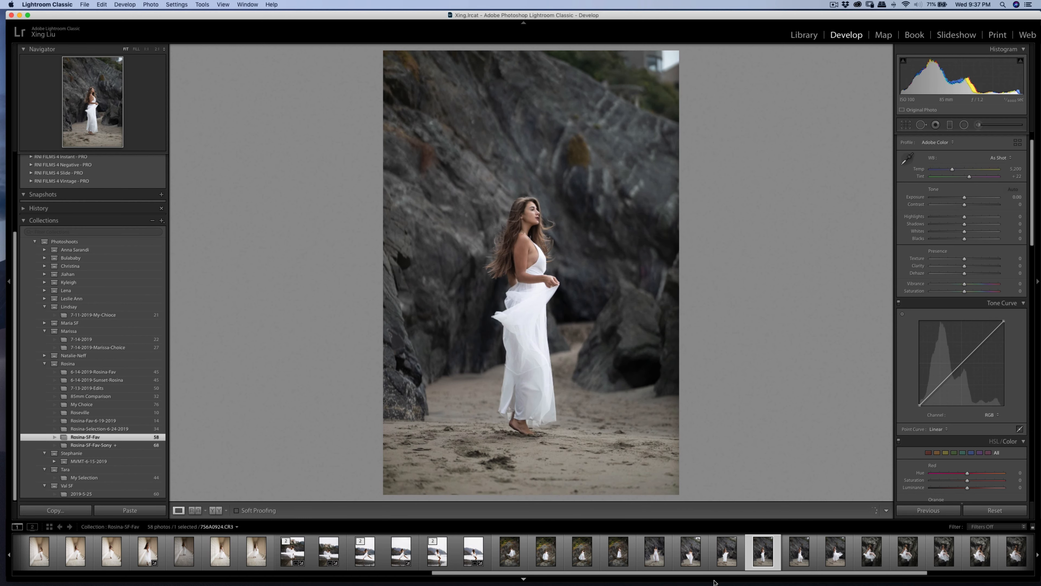
left_click(687, 564)
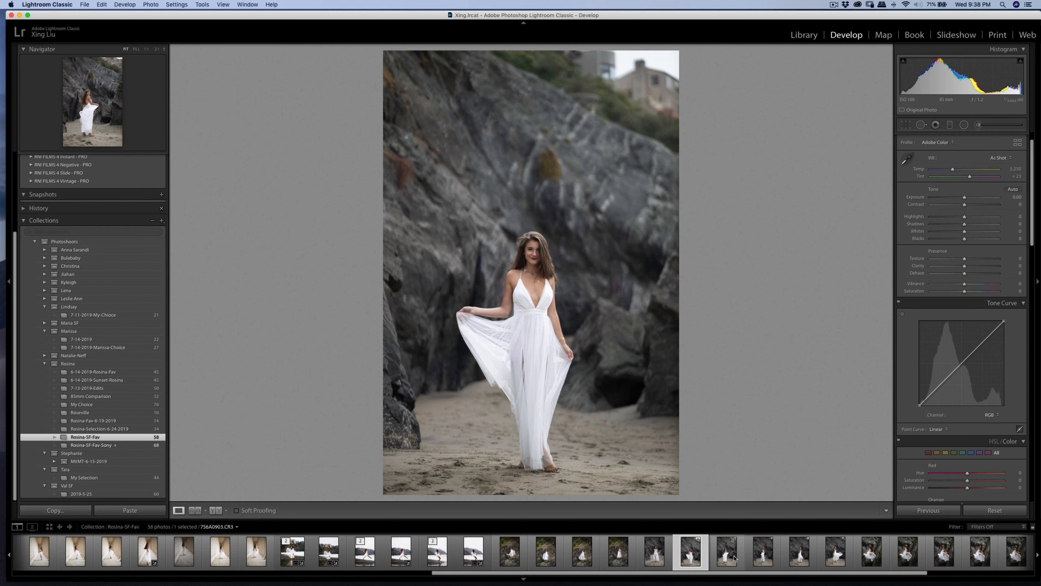
left_click(734, 558)
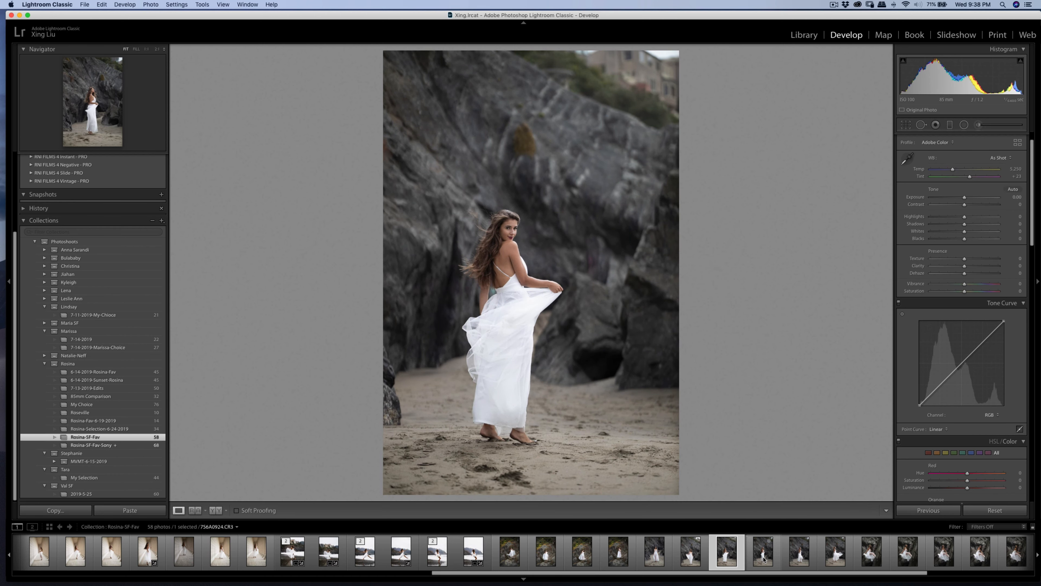
left_click(763, 558)
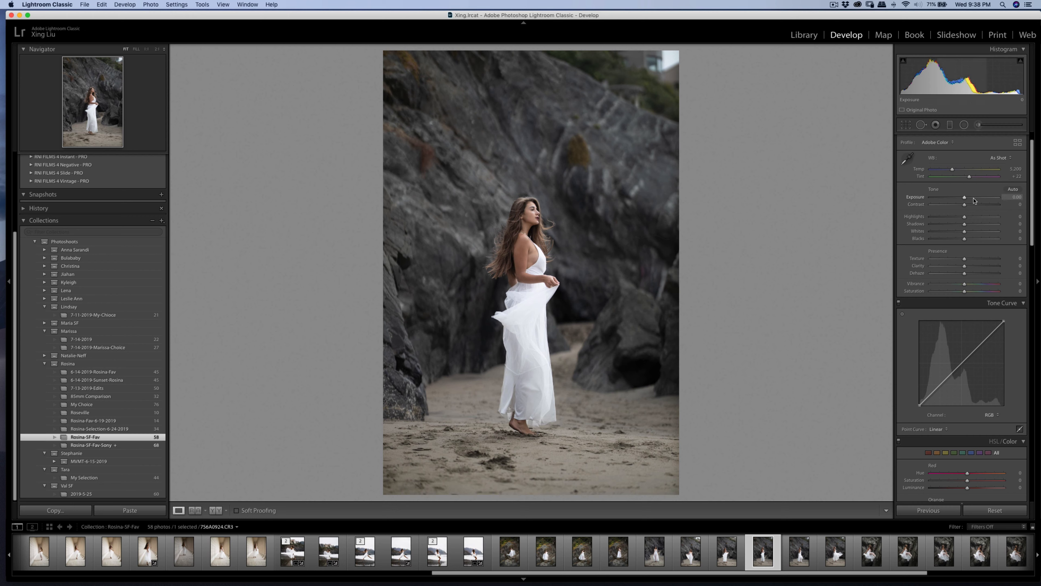
left_click_drag(964, 199, 964, 241)
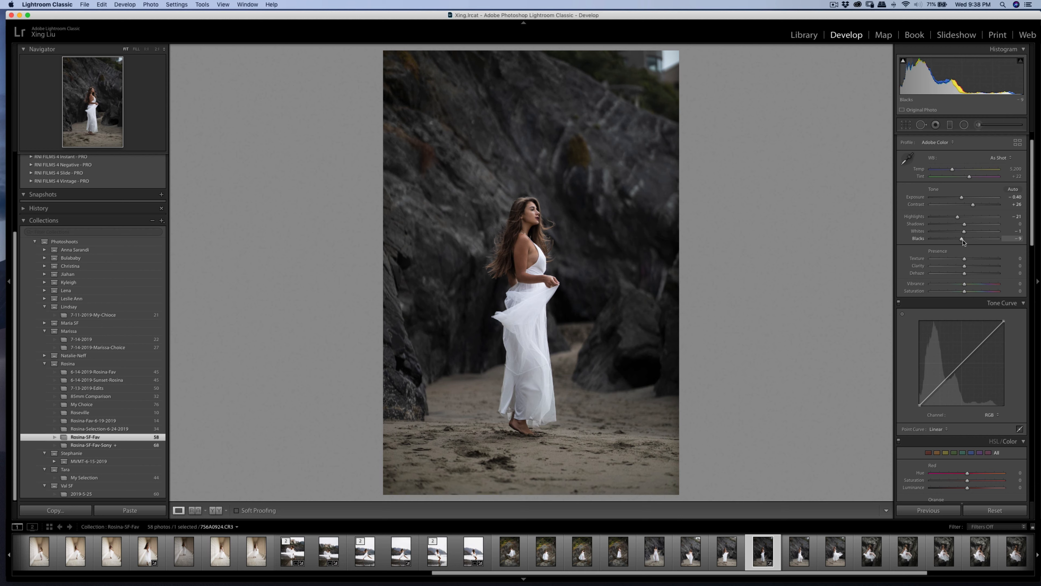
left_click_drag(964, 242, 964, 242)
left_click_drag(964, 292, 966, 283)
Bend the tone curve with a lifted black point and lowered shadows, and set Contrast to +30, Exposure to -0.35 and Highlights to -29
left_click(963, 364)
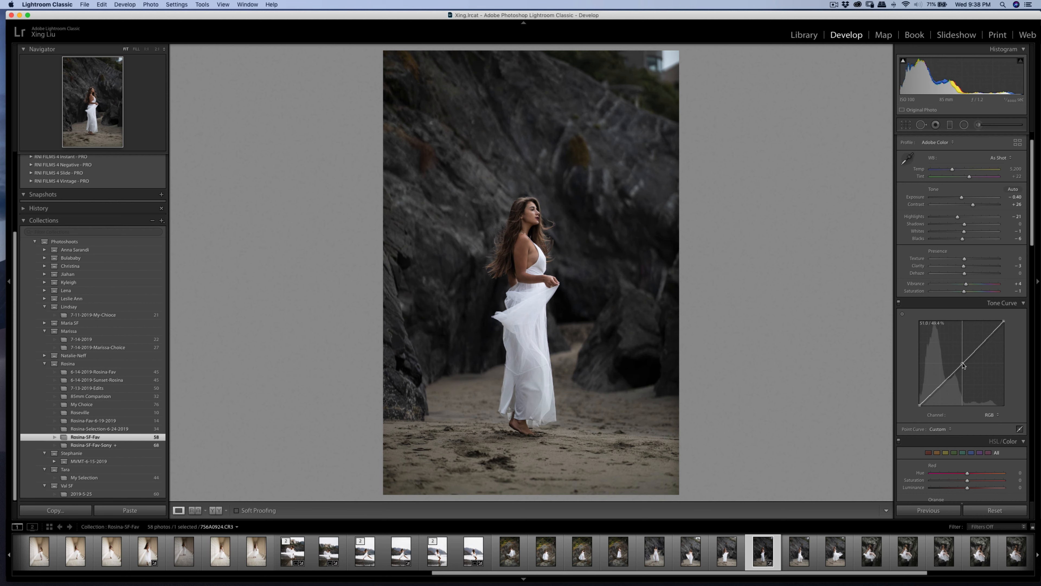
left_click_drag(939, 384, 919, 401)
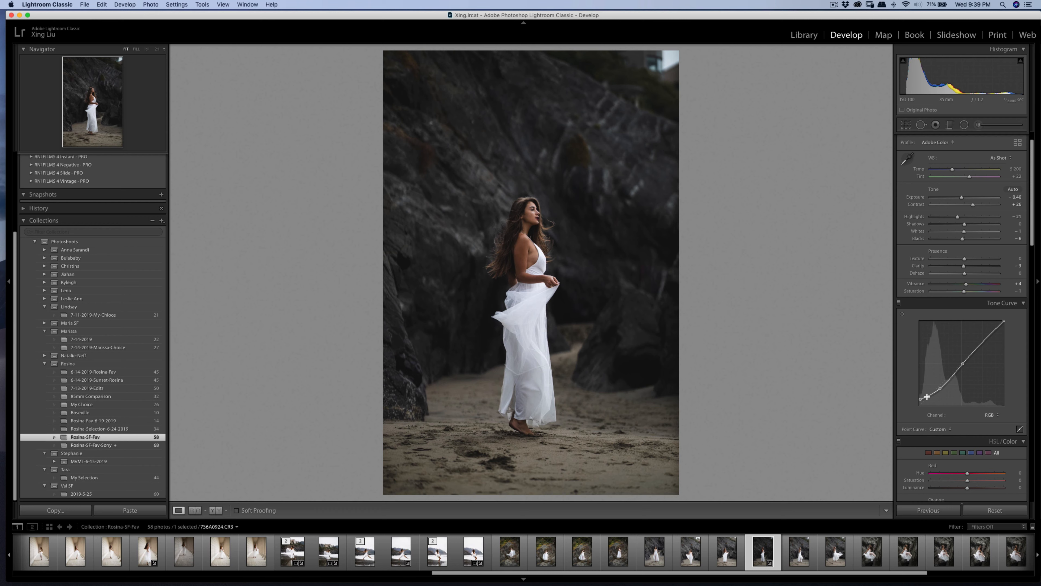
left_click_drag(920, 401, 963, 365)
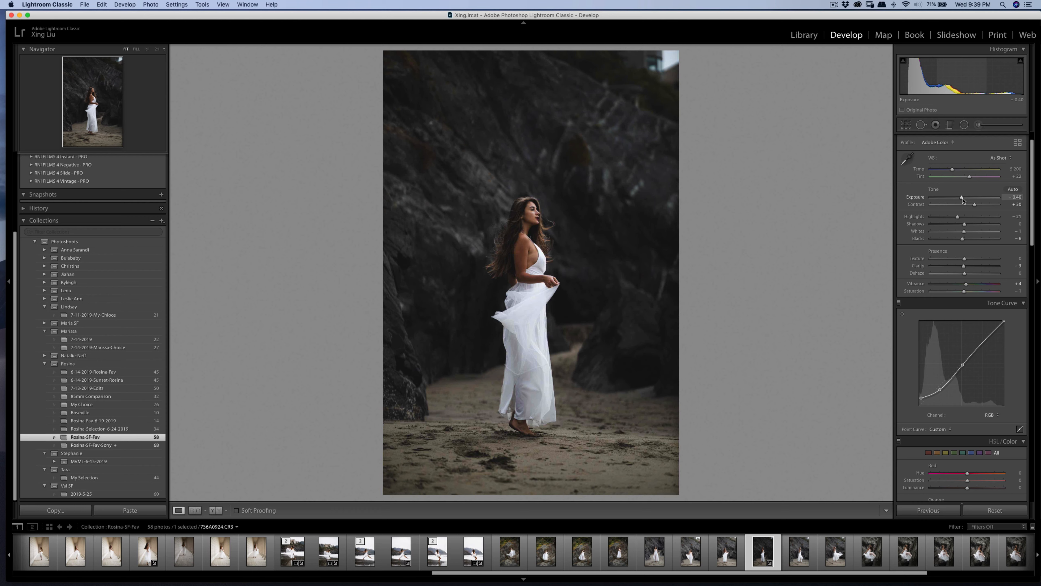
left_click_drag(961, 198, 963, 198)
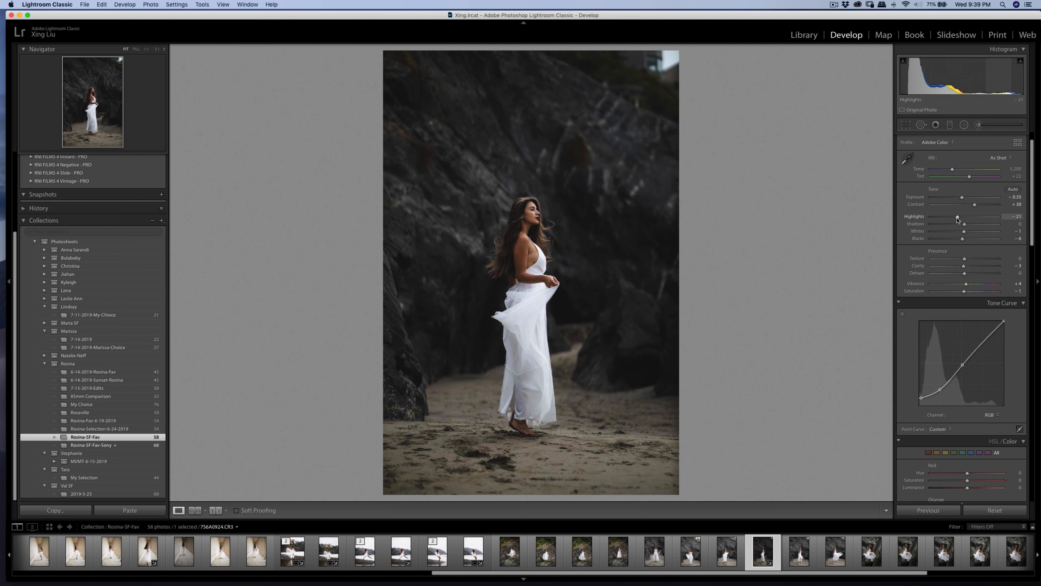
left_click_drag(958, 217, 954, 219)
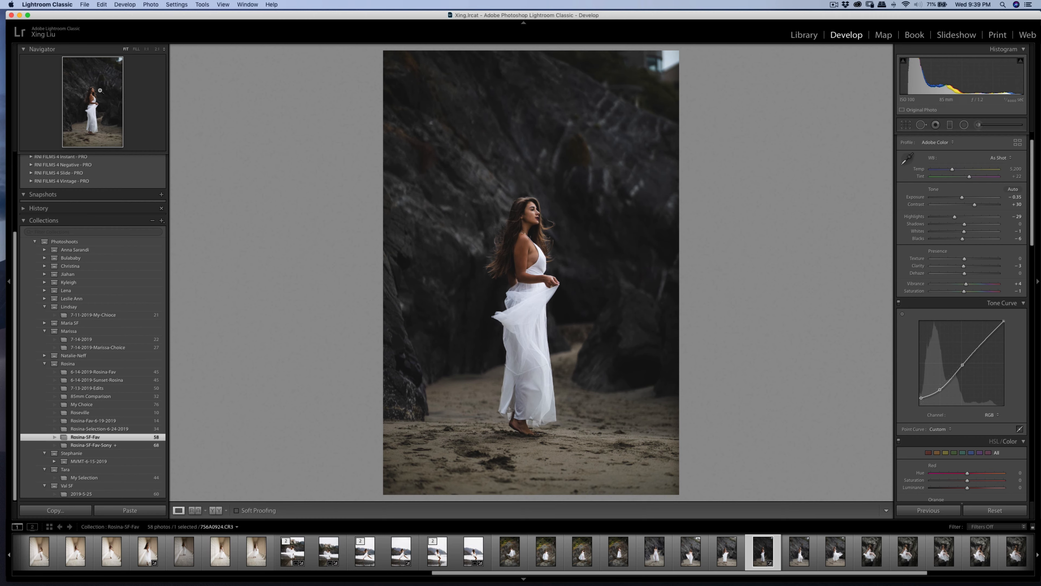
Crop the white-dress photo to the 4 x 5 / 8 x 10 aspect around the model, straightening it to an angle of -0.54
left_click(905, 125)
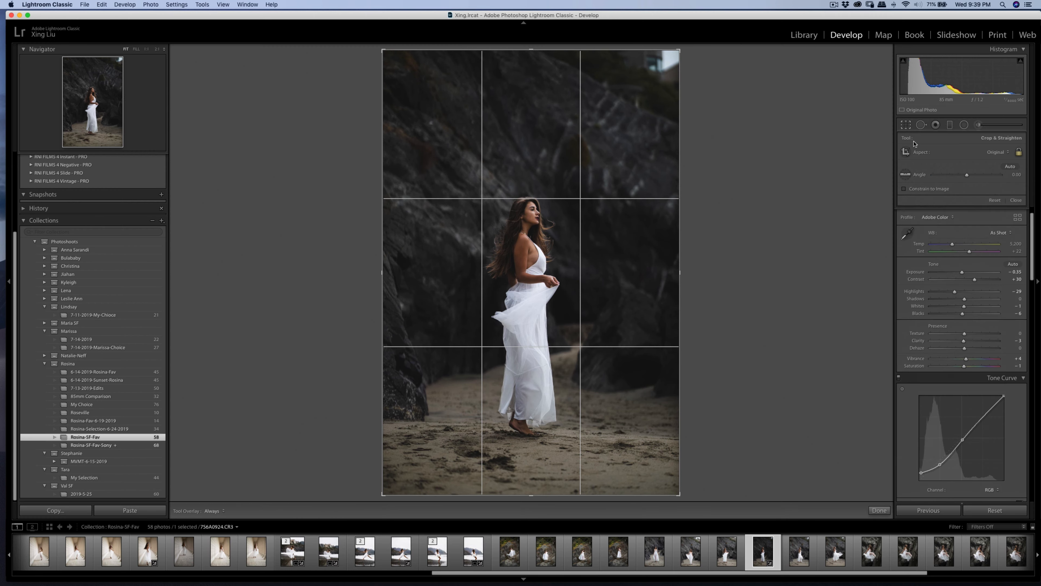
left_click(995, 153)
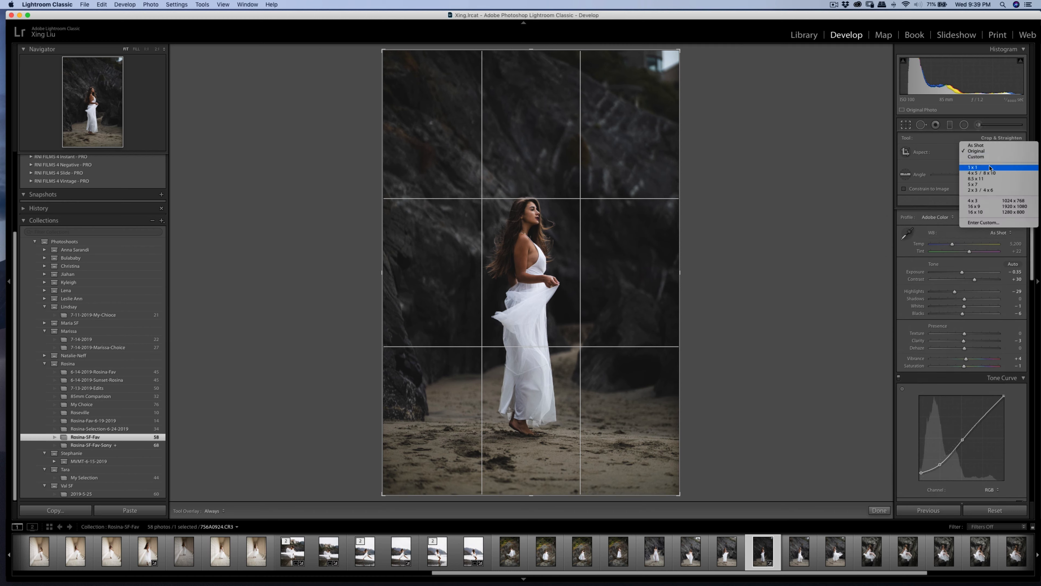
left_click(989, 173)
left_click_drag(595, 295, 588, 282)
left_click_drag(681, 85, 676, 89)
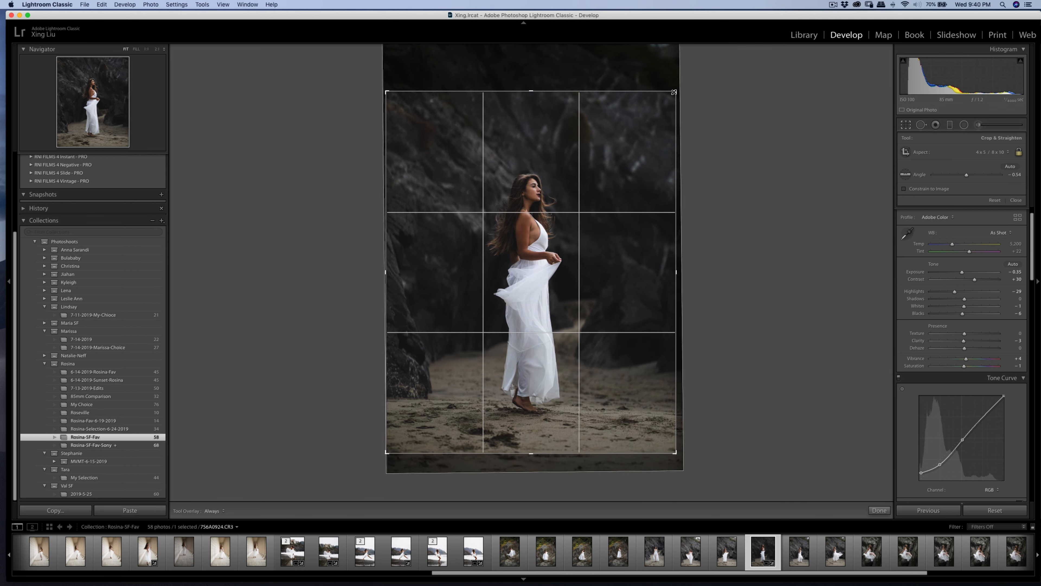
key("Return")
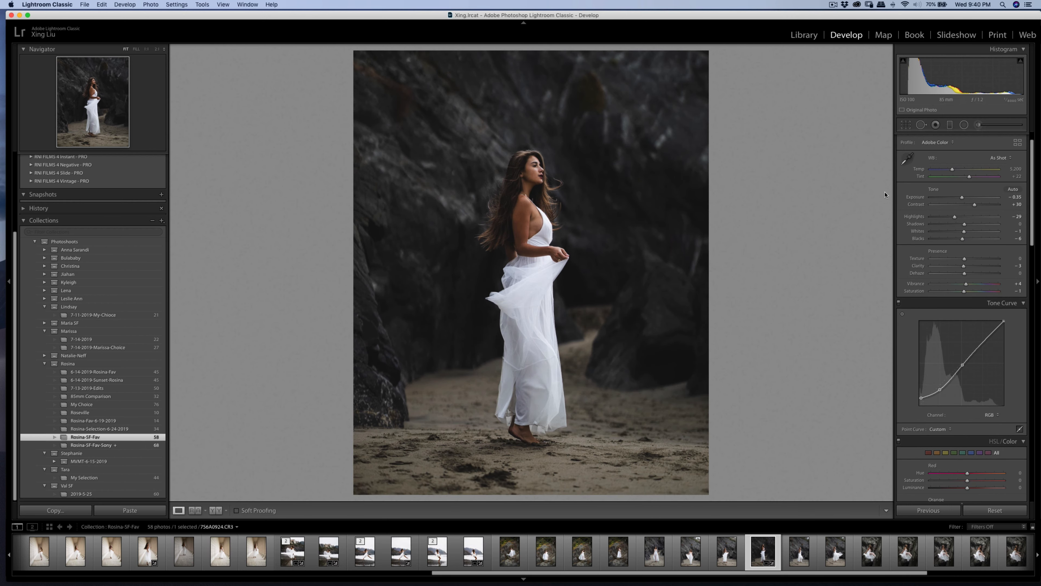
Inspect the model up close and set the photo's Contrast to +37
left_click(551, 190)
left_click(594, 169)
right_click(608, 250)
left_click(369, 276)
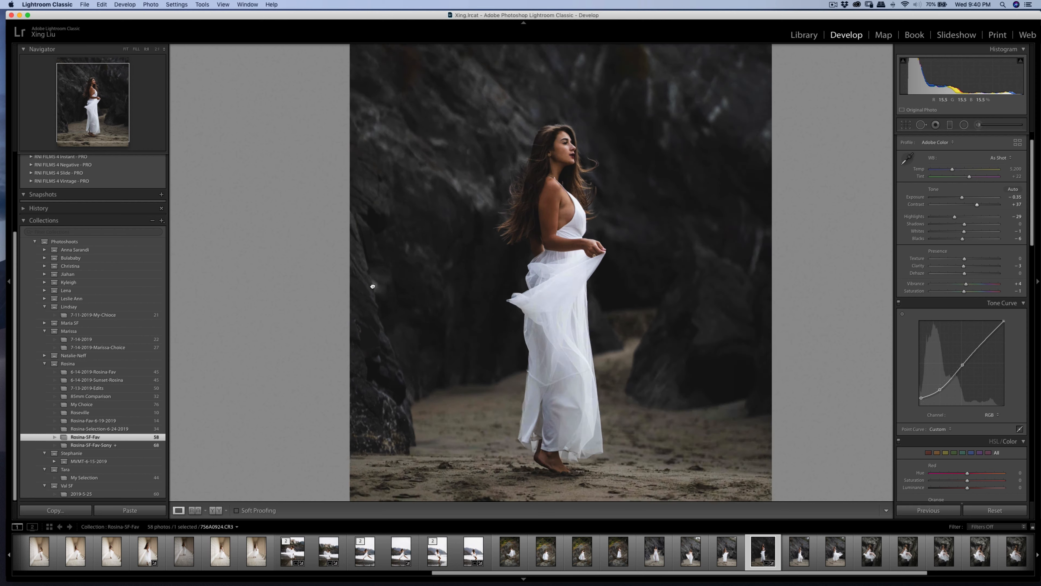
Heal the bright patch beside the left rock edge with Spot Removal strokes, sampling from darker rock further down that edge
left_click(372, 286)
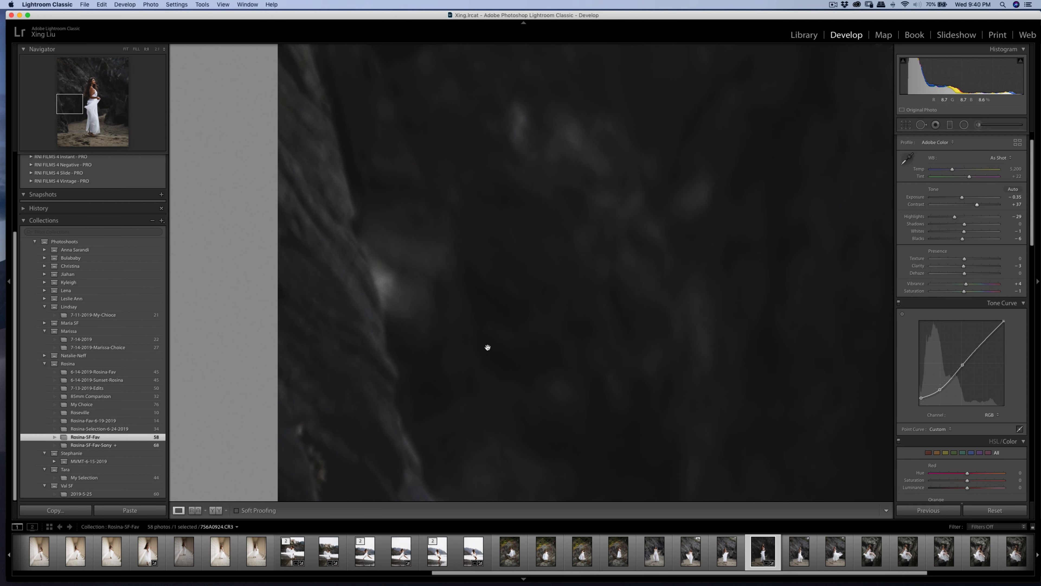
left_click(921, 125)
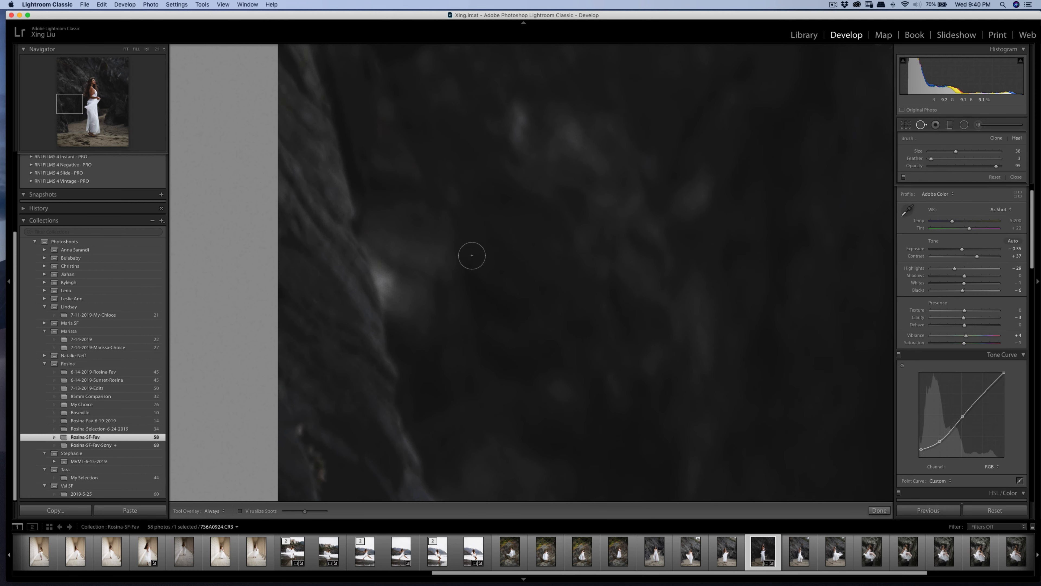
mouse_move(369, 249)
left_mouse_down()
mouse_move(385, 322)
mouse_move(386, 311)
left_mouse_up()
left_click_drag(341, 251, 358, 179)
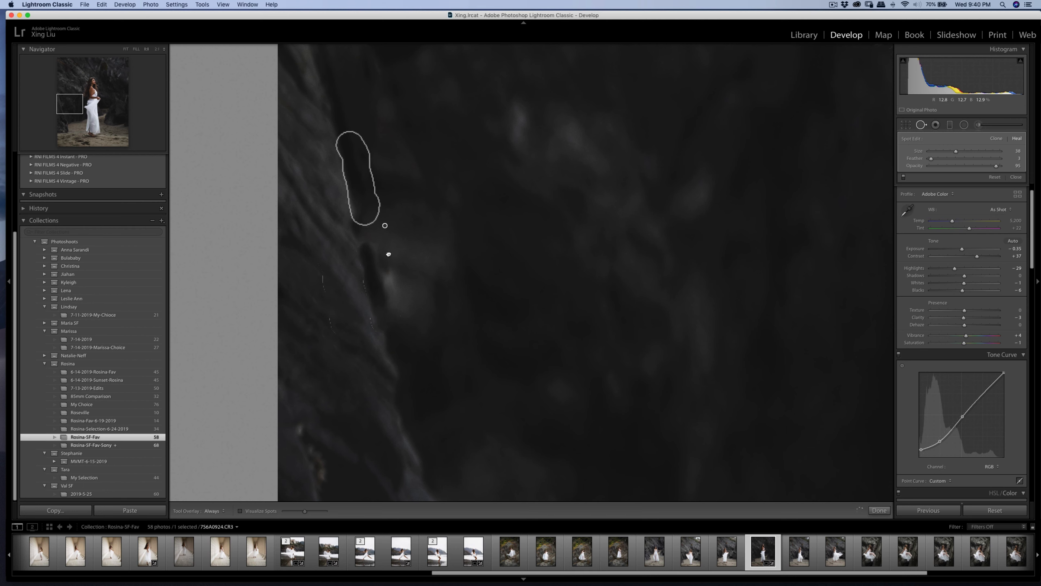
mouse_move(389, 254)
left_mouse_down()
mouse_move(395, 384)
mouse_move(418, 426)
left_mouse_up()
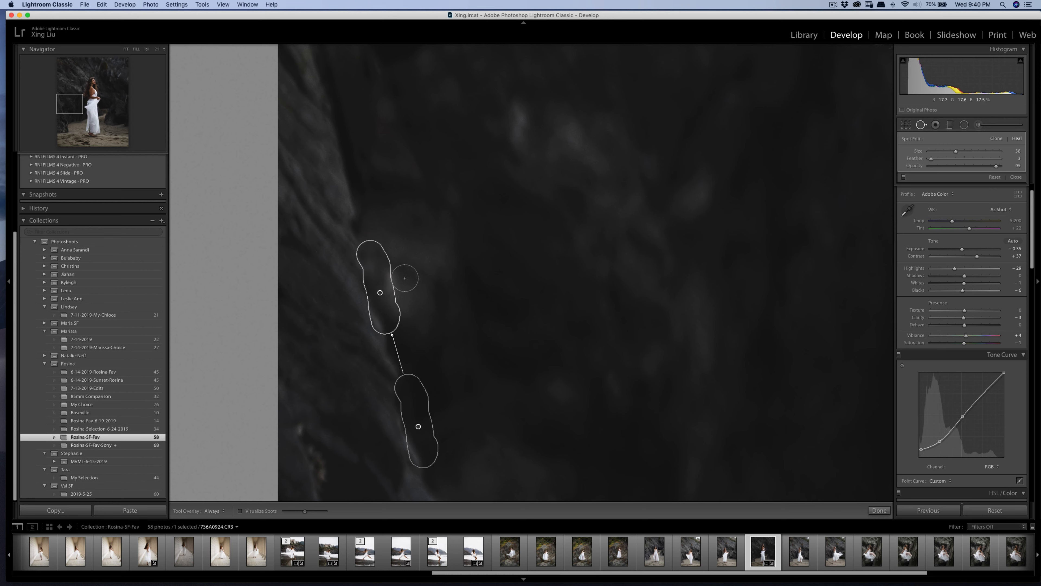
mouse_move(397, 272)
left_mouse_down()
mouse_move(389, 296)
mouse_move(384, 253)
mouse_move(386, 337)
mouse_move(423, 323)
mouse_move(445, 292)
left_mouse_up()
Try a Highlights adjustment brush stroke at -7 over the healed patch, and undo it
left_click(979, 124)
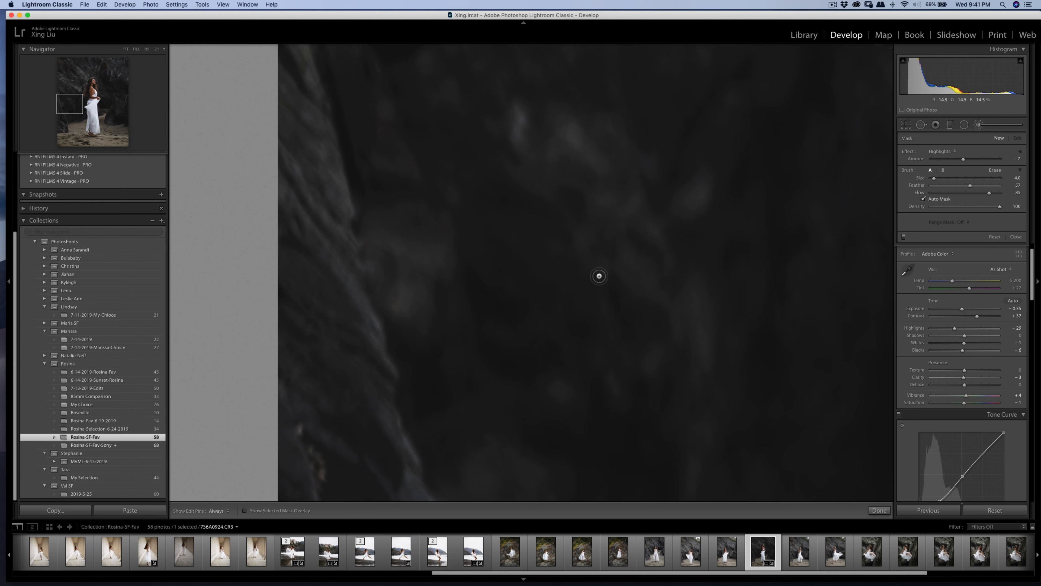
left_click_drag(405, 248, 408, 243)
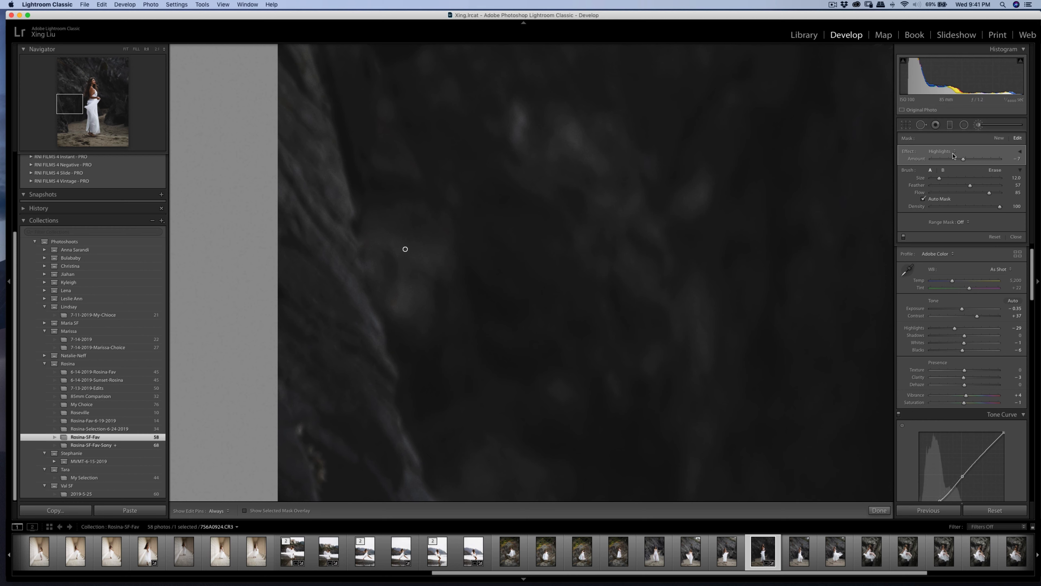
key("super+z")
Brush the Soften Skin effect at Amount 100 over the healed patch beside the left rock edge, toggling the edit pins to check it
left_click(941, 151)
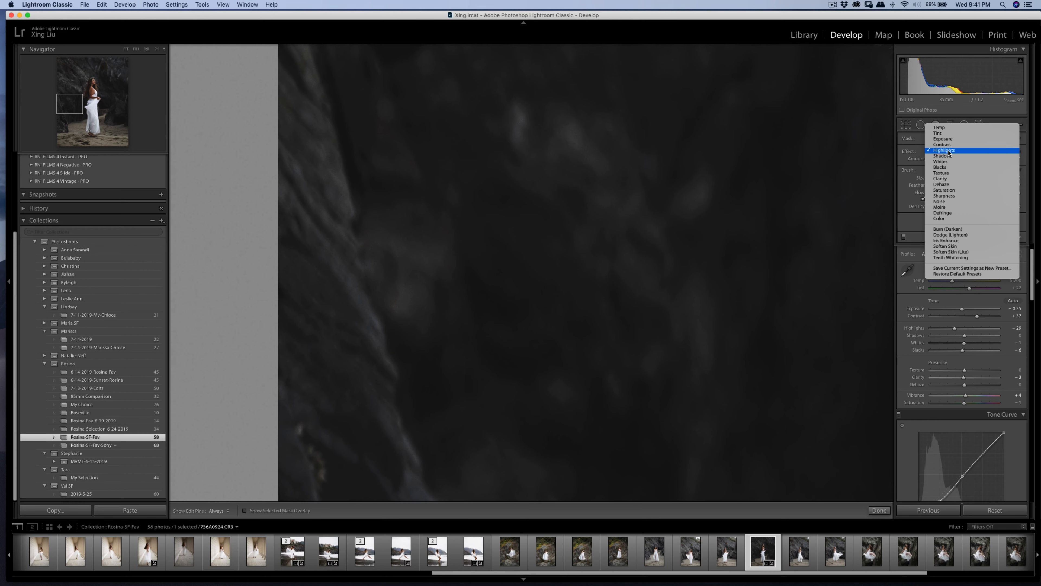
left_click(944, 246)
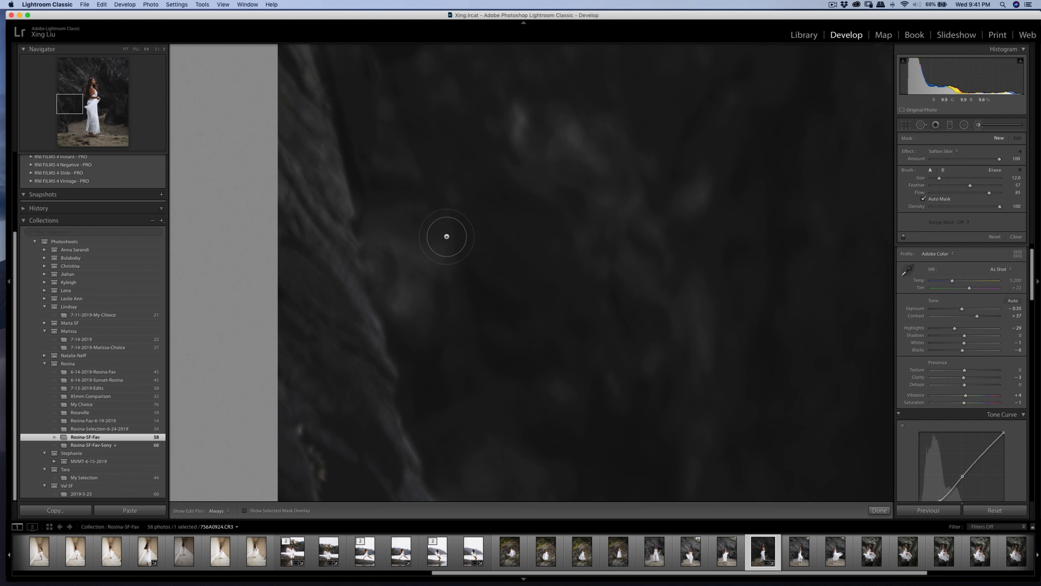
key("h")
key("h")
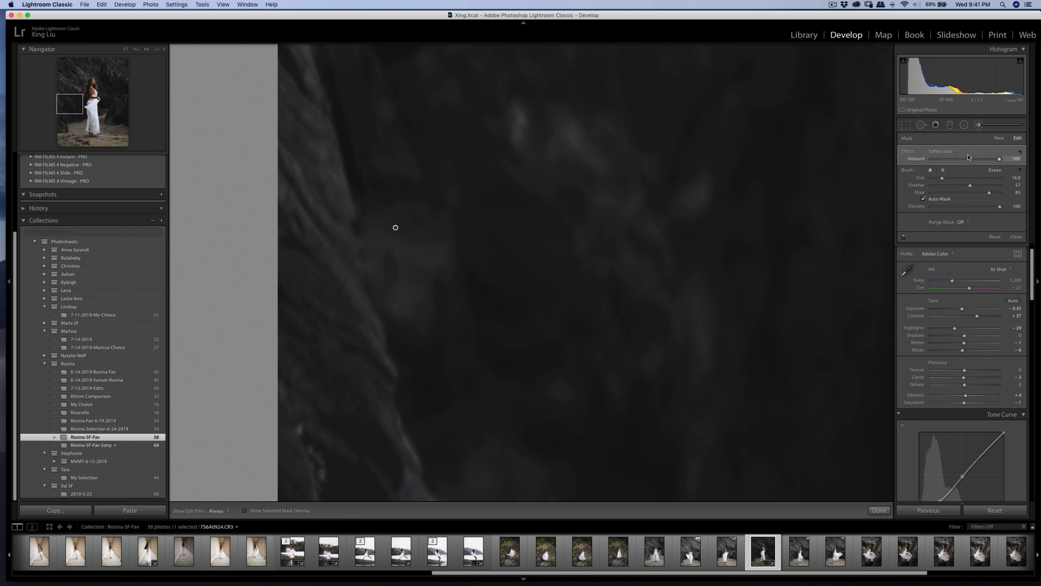
left_click(943, 151)
left_click(951, 156)
key("h")
key("h")
Try a spot heal on the dark rock away from the patch, and undo it
key("q")
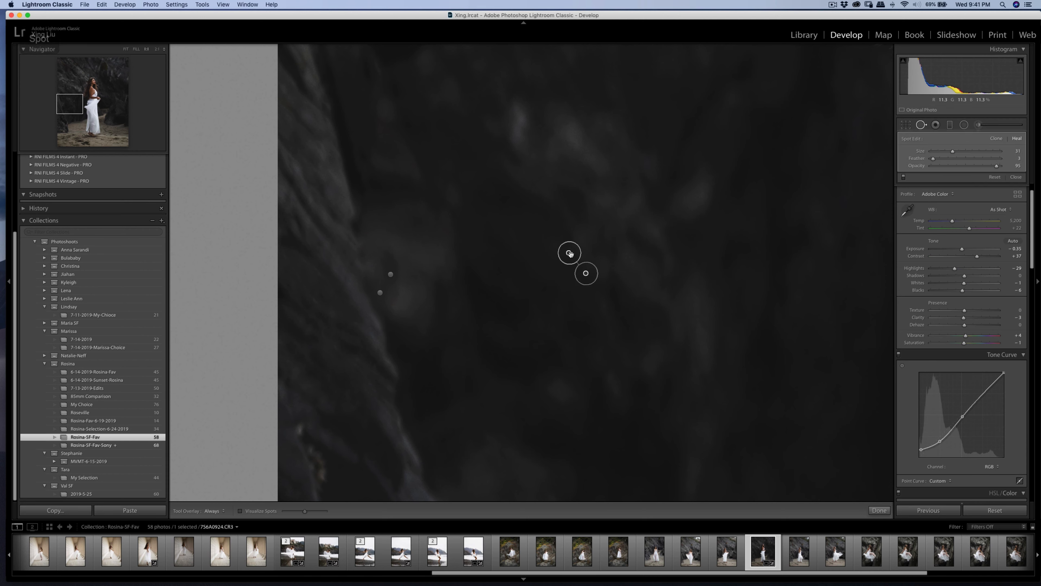
key("super+z")
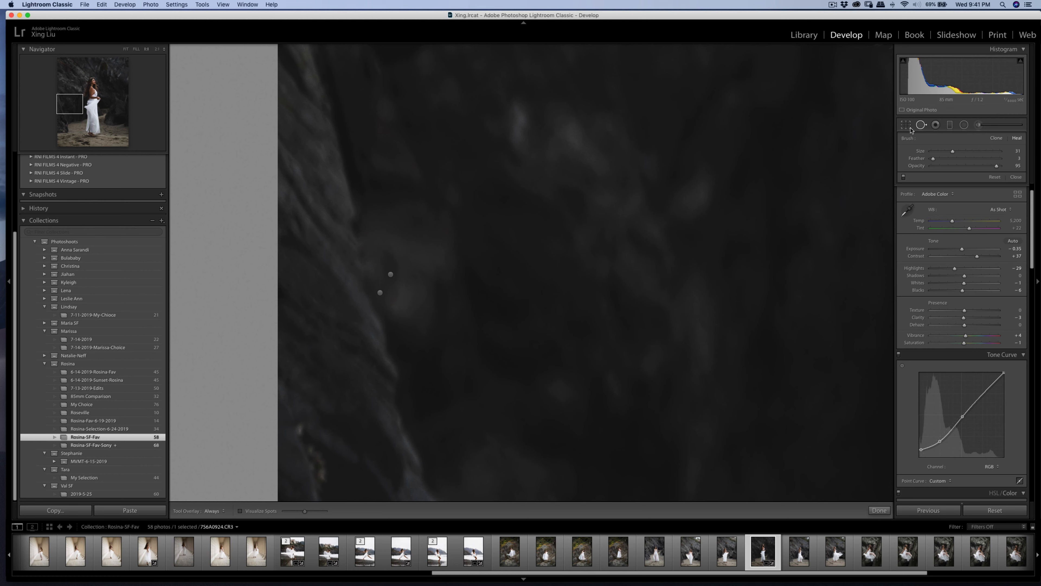
key("q")
Compare the whole graded photo with its unedited version
left_click(593, 219)
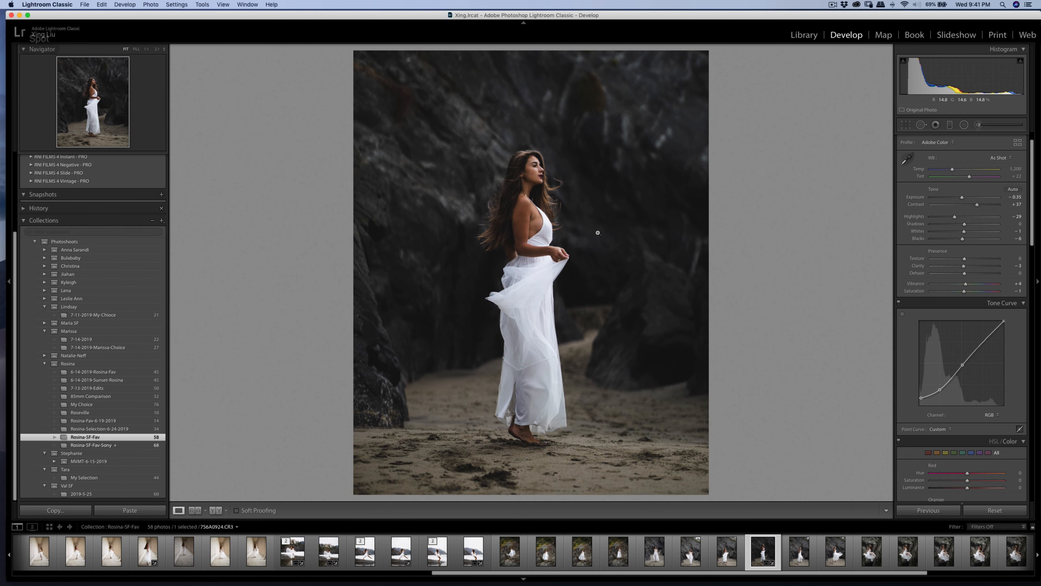
key("backslash")
key("backslash")
key("backslash")
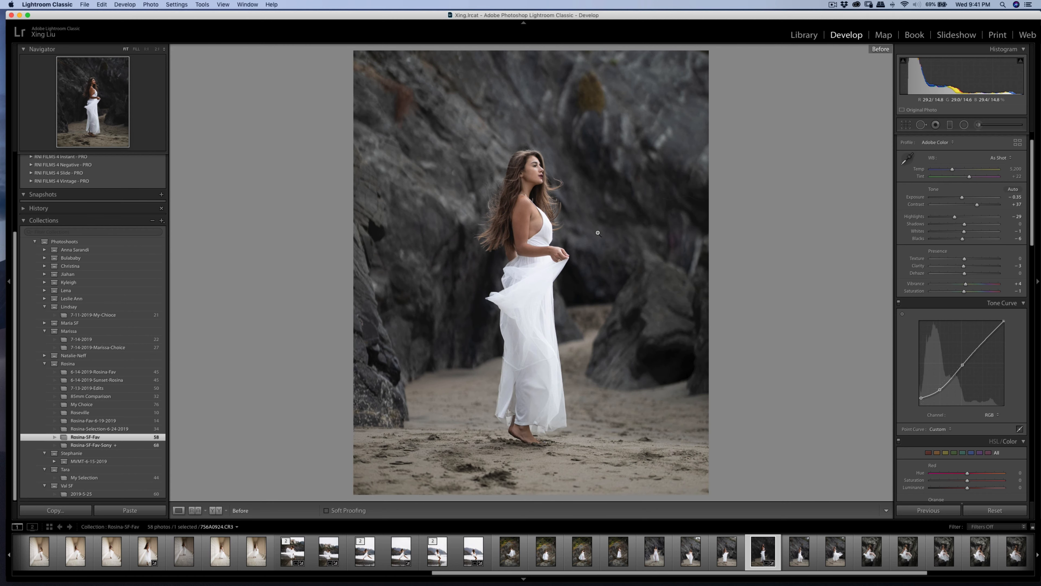
key("backslash")
key("backslash")
key("backslash")
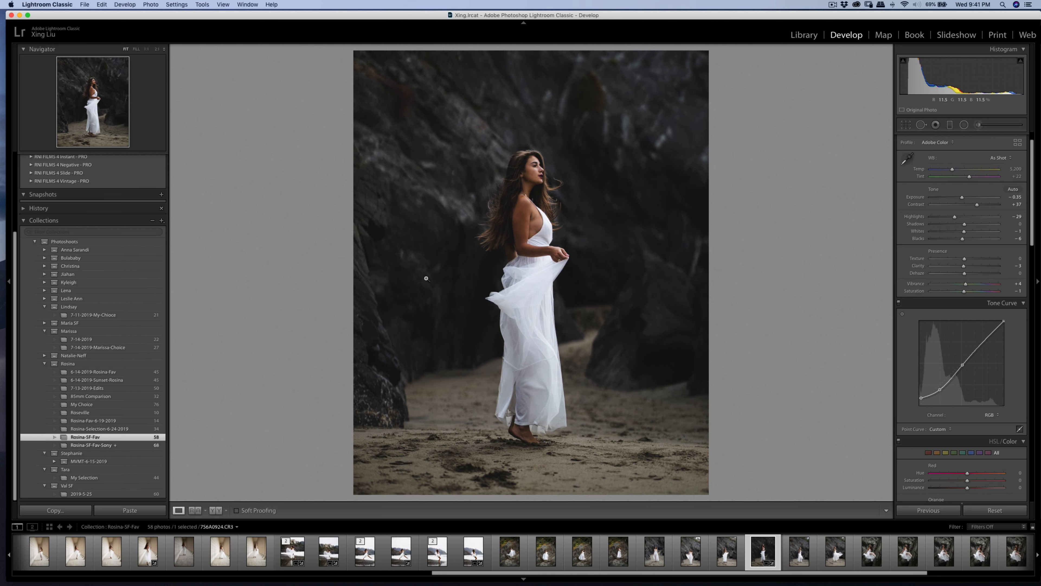
Heal the remaining pale area beside the left rock edge from the rock just right of it, and compare the photo before and after editing
left_click(384, 287)
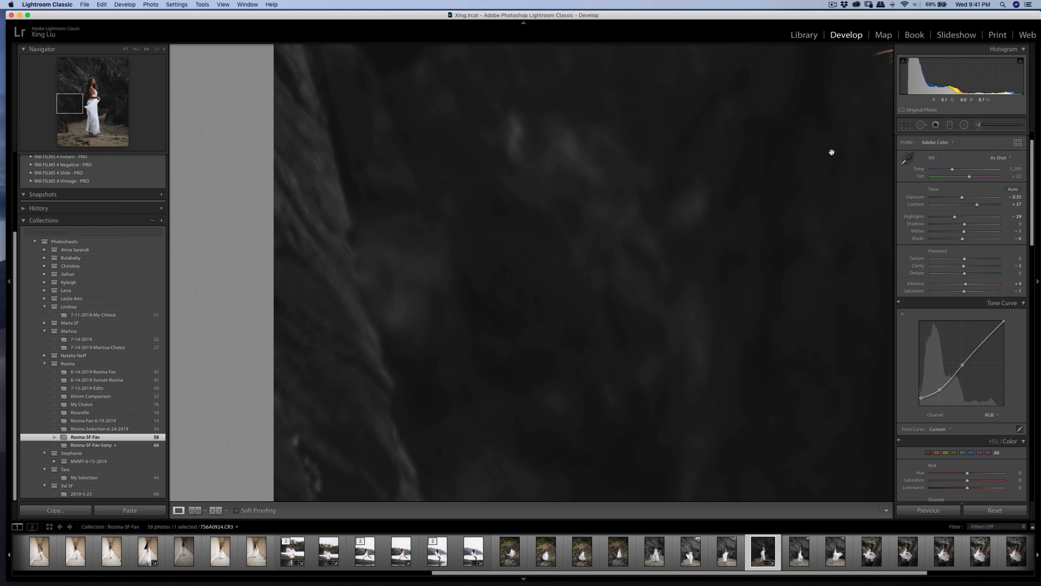
left_click(921, 124)
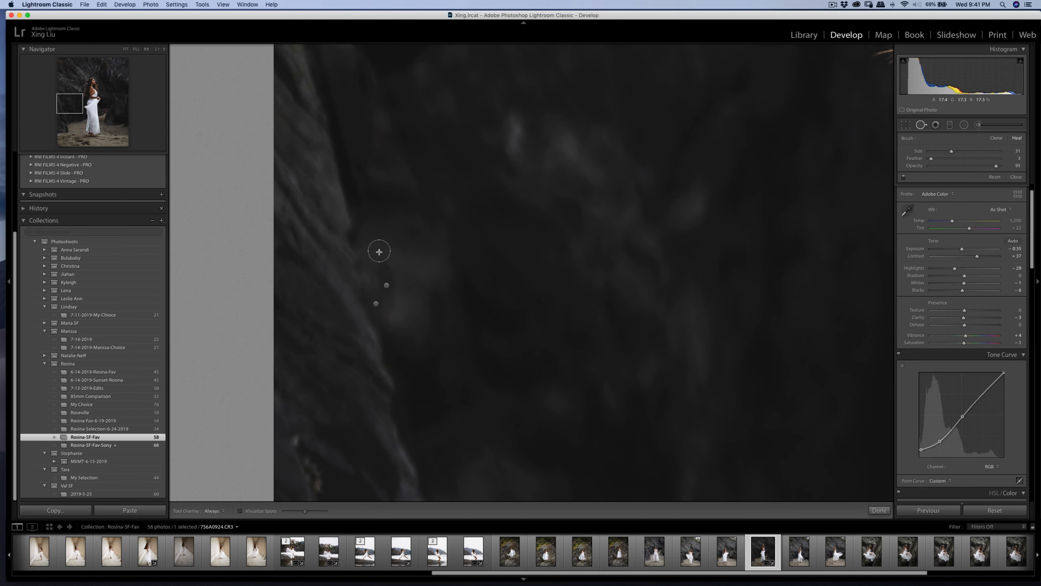
left_click_drag(378, 248, 391, 314)
left_click_drag(383, 263, 383, 282)
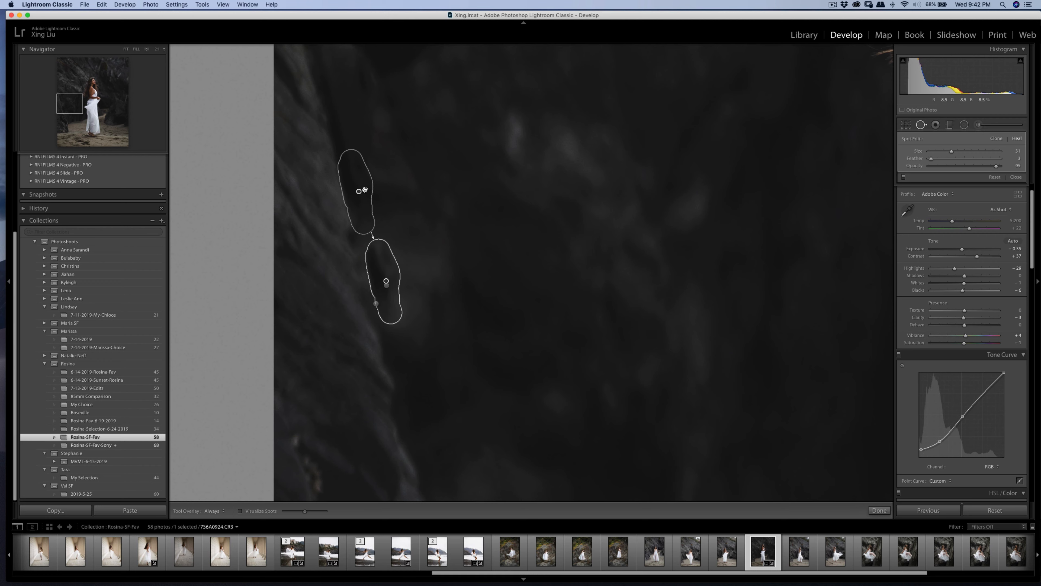
mouse_move(362, 192)
left_mouse_down()
mouse_move(409, 227)
mouse_move(418, 269)
left_mouse_up()
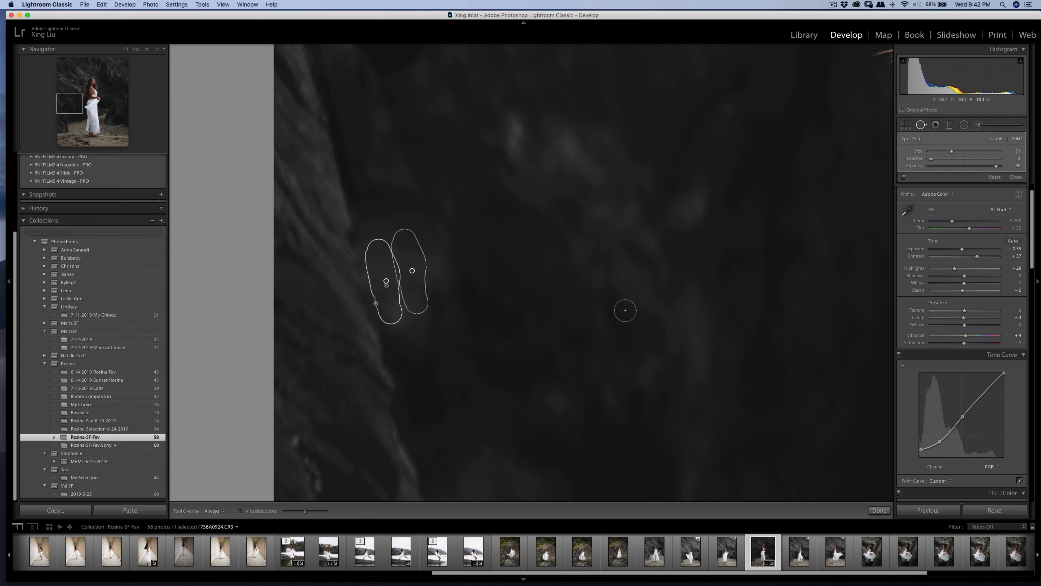
left_click(879, 511)
left_click(500, 274)
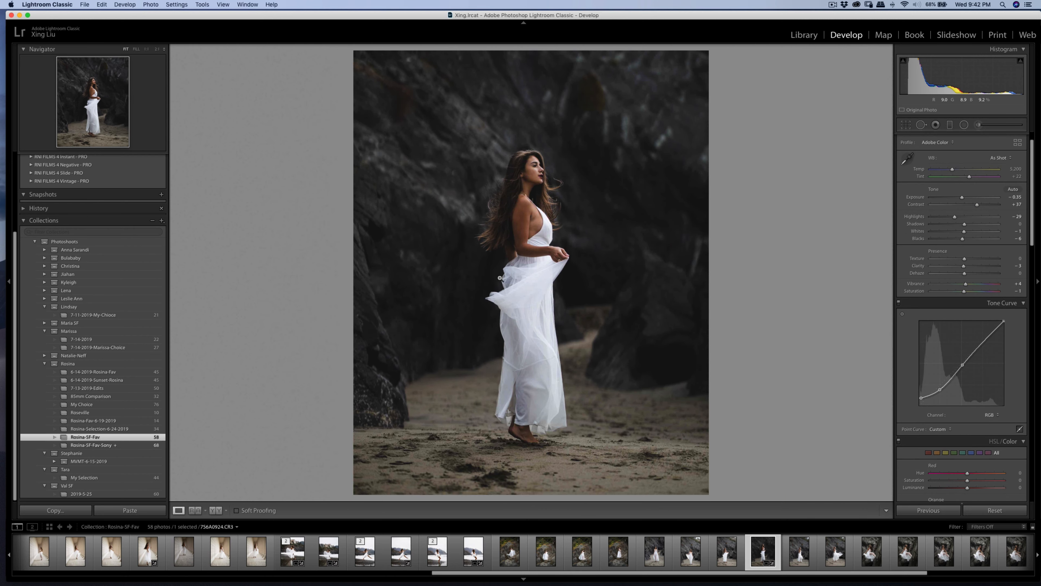
key("backslash")
key("backslash")
key("backslash")
key("backslash")
Tighten the 4 x 5 / 8 x 10 crop slightly and reposition the photo within it
key("r")
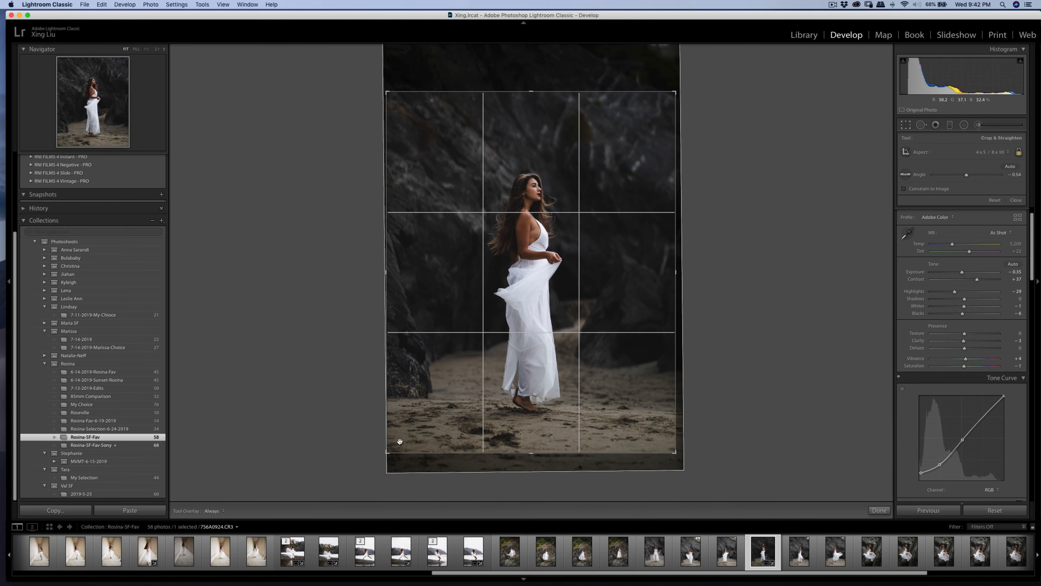
left_click_drag(389, 451, 392, 445)
left_click_drag(540, 394, 540, 395)
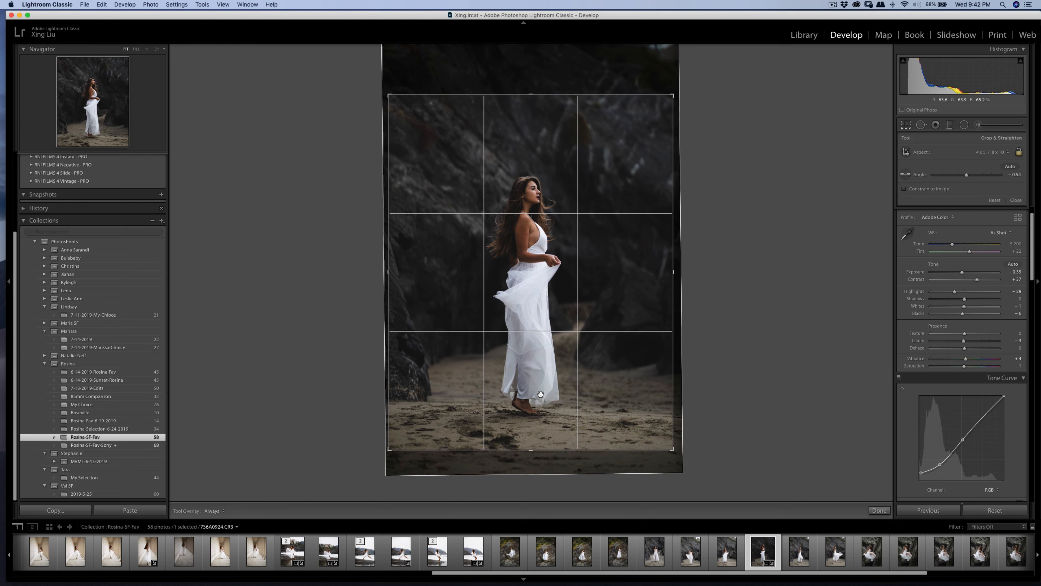
key("Return")
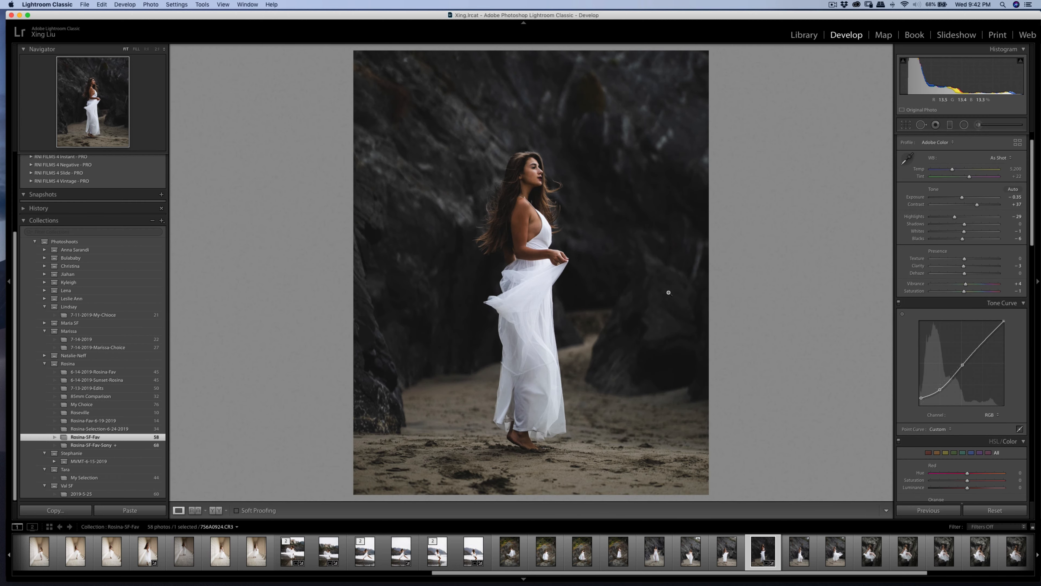
Heal the small bright spot near the upper left of the rock wall, sampling from the rock just below it
left_click(408, 56)
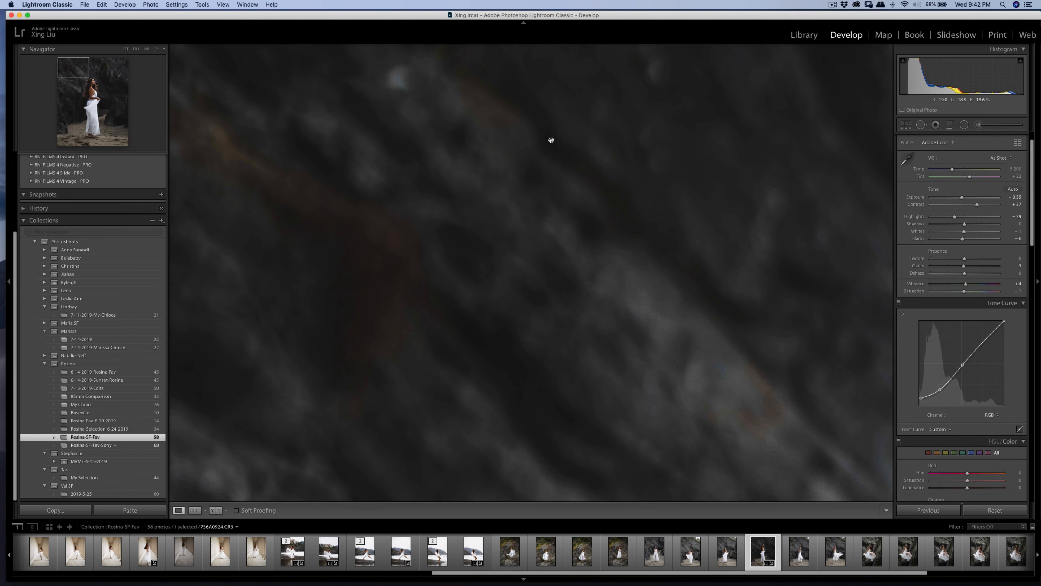
left_click(922, 124)
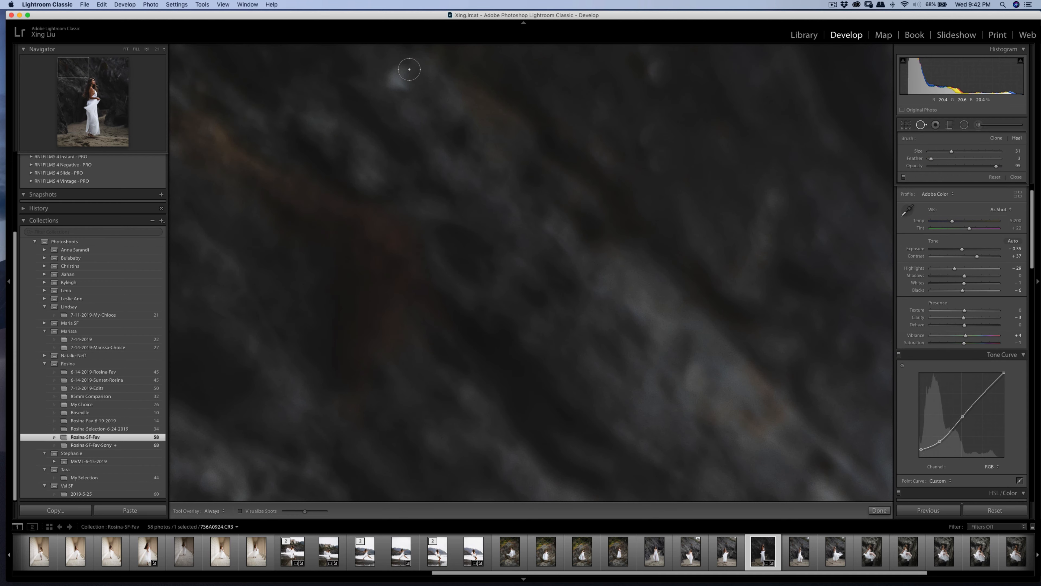
mouse_move(409, 70)
left_mouse_down()
mouse_move(401, 92)
mouse_move(395, 79)
left_mouse_up()
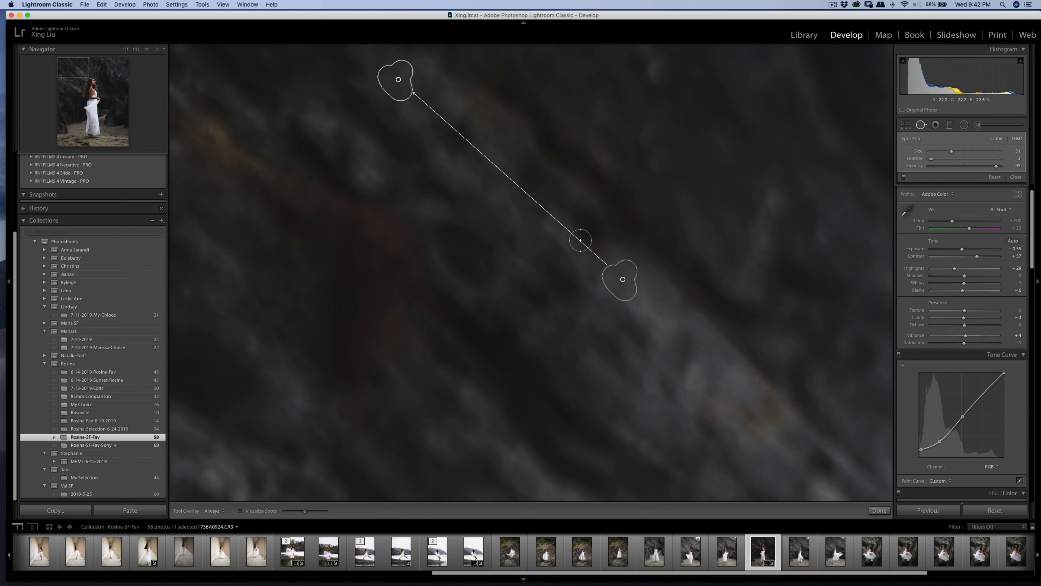
mouse_move(620, 277)
left_mouse_down()
mouse_move(452, 156)
mouse_move(451, 168)
mouse_move(430, 127)
left_mouse_up()
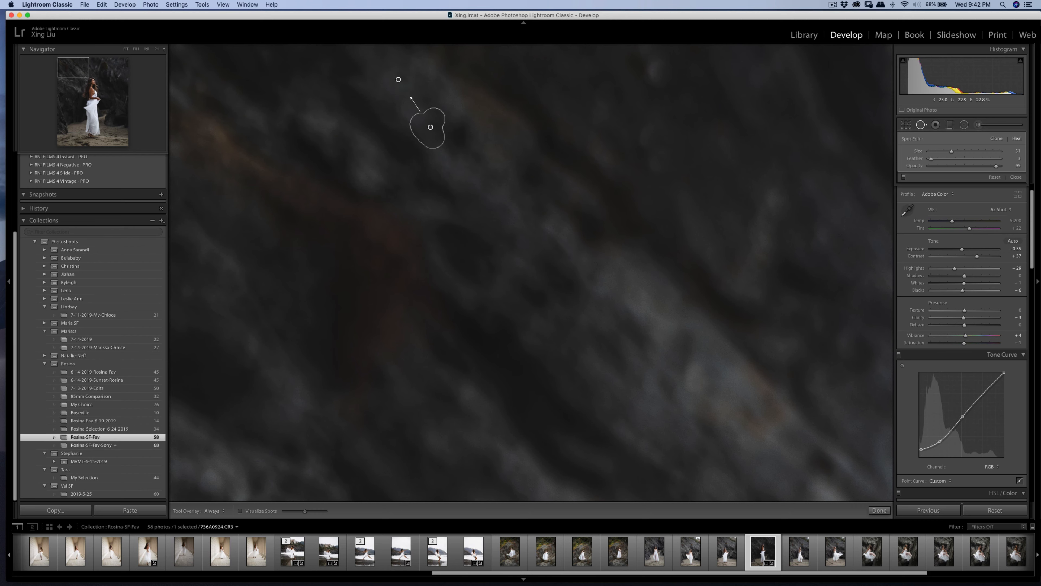
left_click(879, 509)
left_click(693, 321)
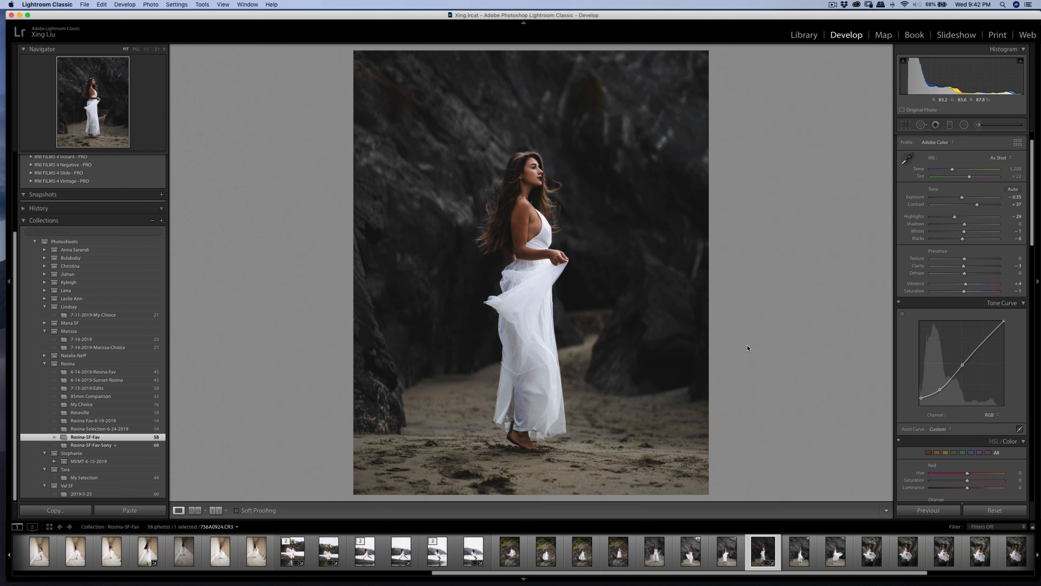
Send a copy of the photo with Lightroom adjustments to Portraiture 3
right_click(541, 208)
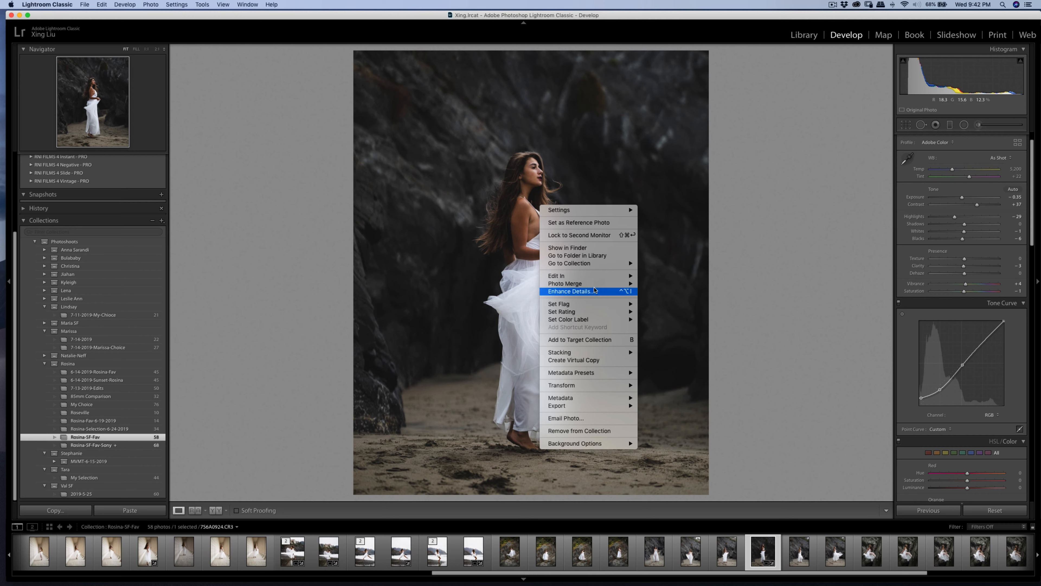
mouse_move(606, 276)
left_click(668, 297)
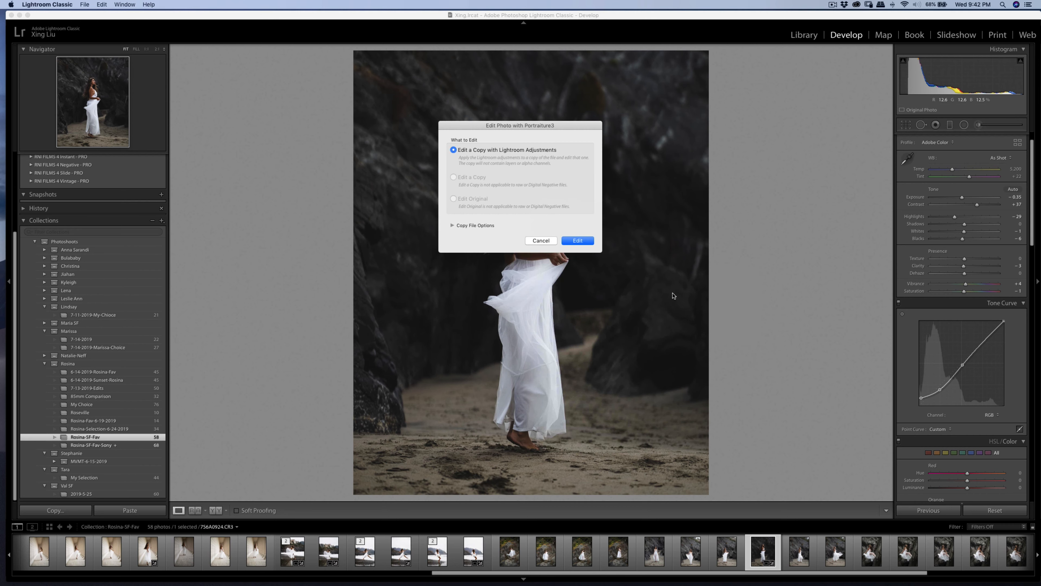
left_click(578, 241)
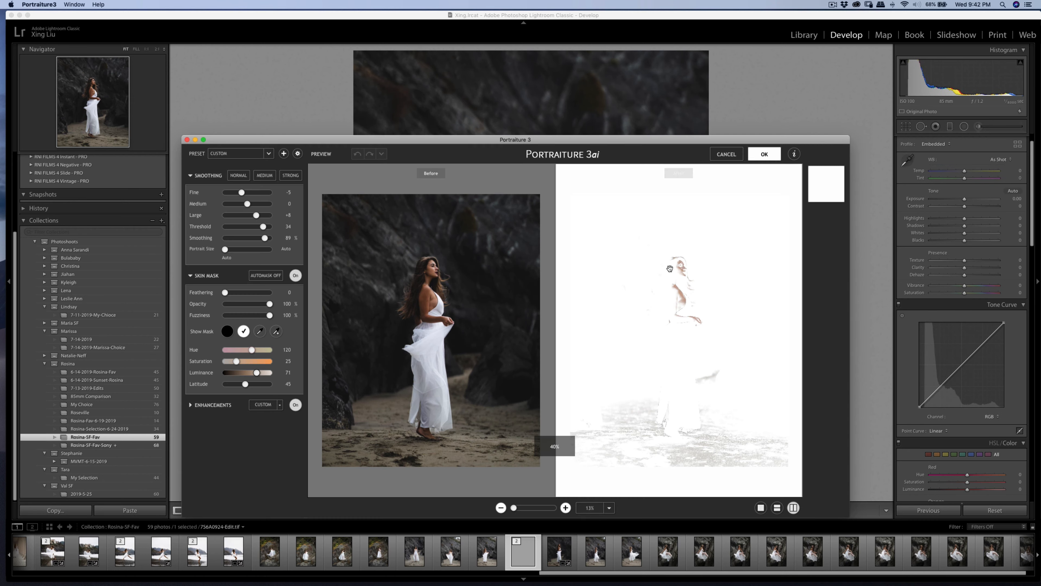
Extend the Portraiture skin mask by sampling skin from the woman's arm, and apply the smoothing to the photo
left_click(259, 332)
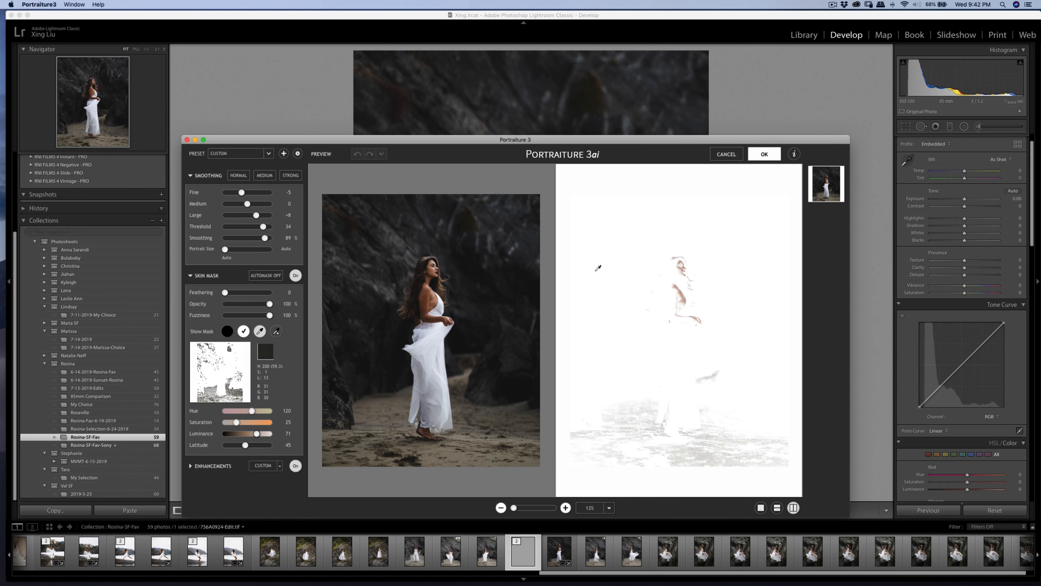
left_click(681, 294)
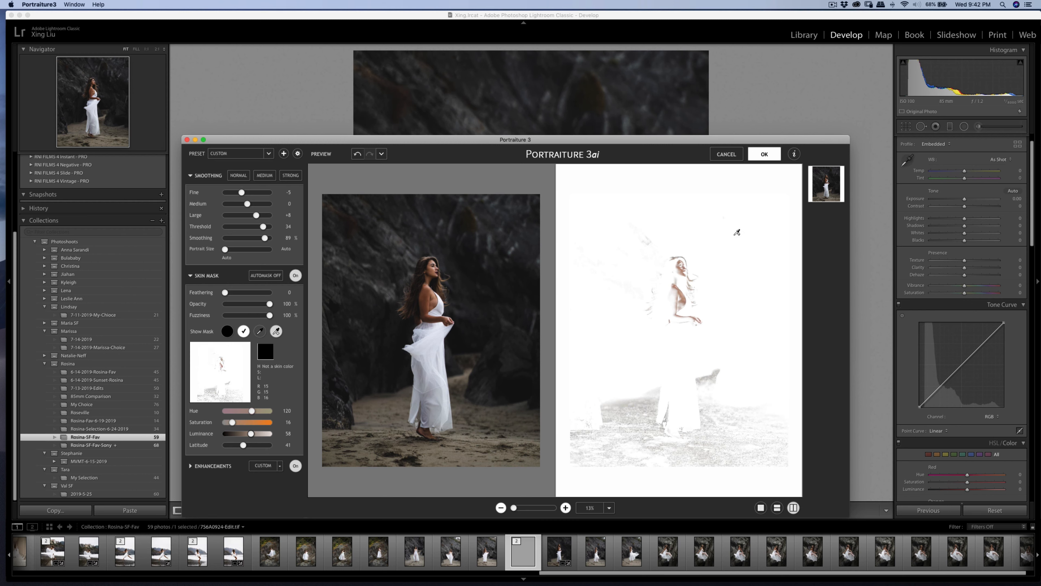
left_click(764, 155)
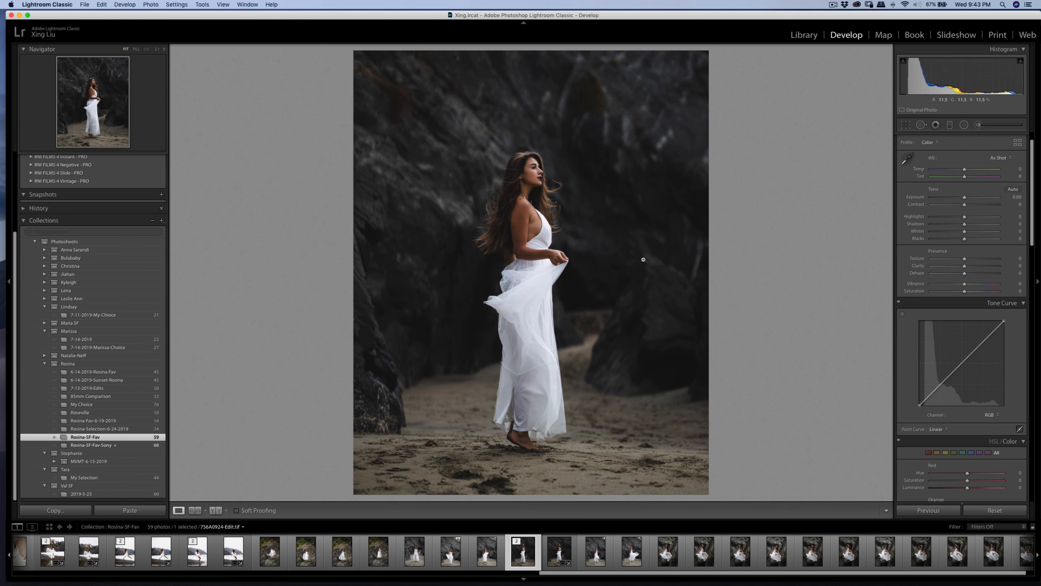
Export the smoothed white-dress beach portrait to the hard drive with the existing export settings
key("super+shift+e")
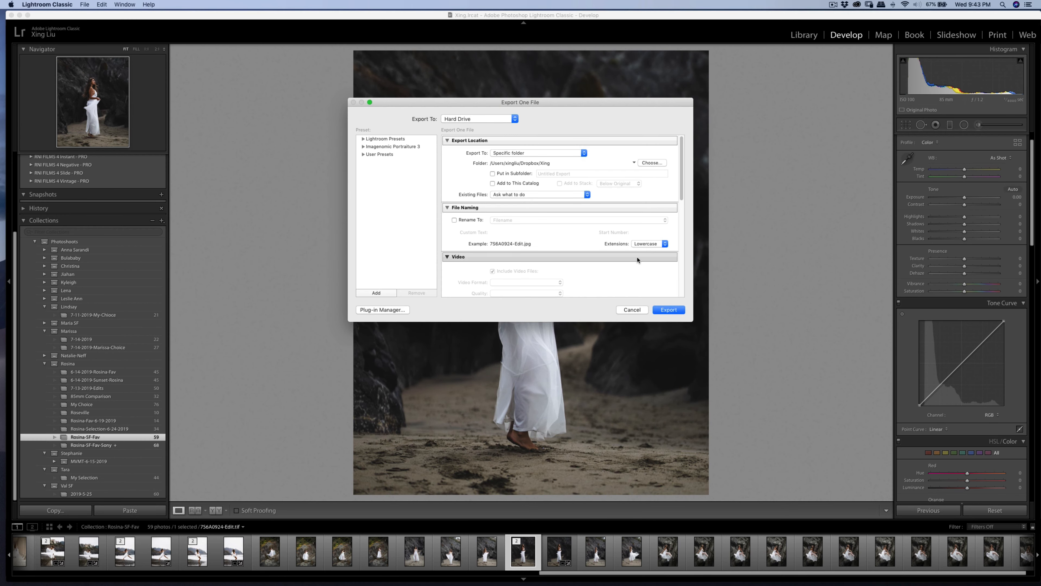
left_click(666, 313)
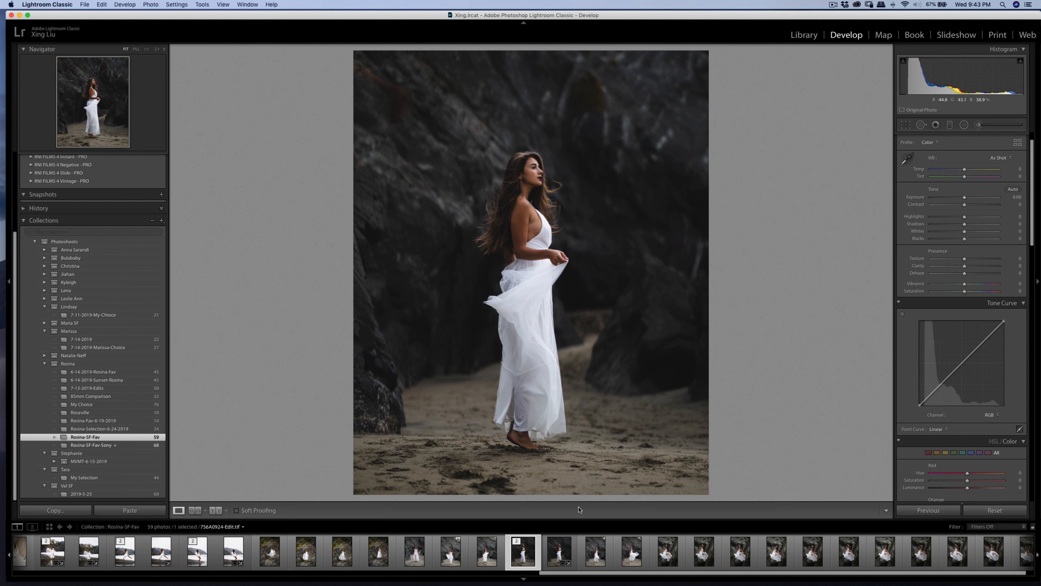
Copy the develop settings of 756A0924.CR3 and paste them onto the seated rock portrait 756A0986.CR3
key("Right")
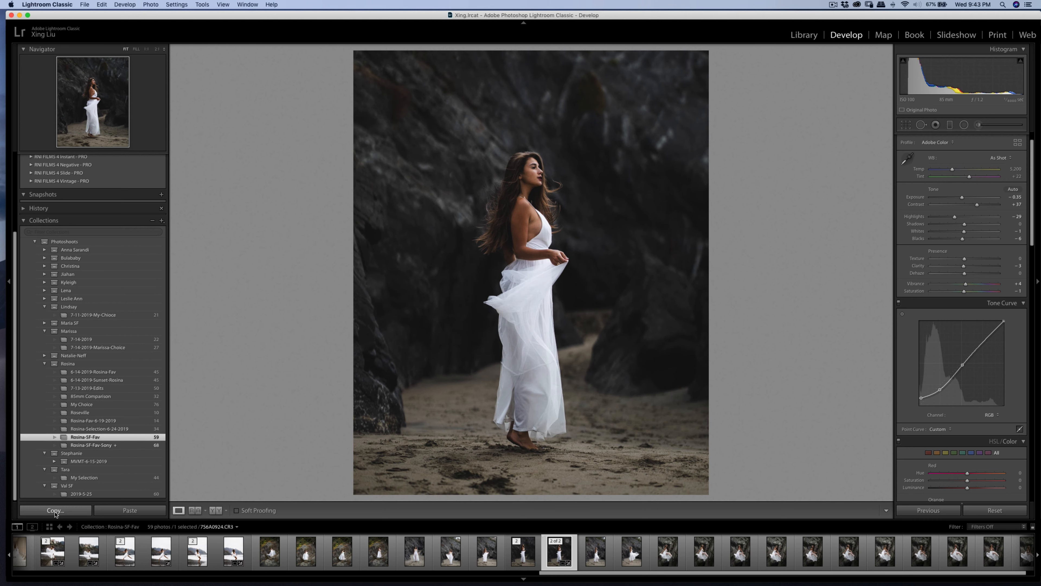
left_click(55, 511)
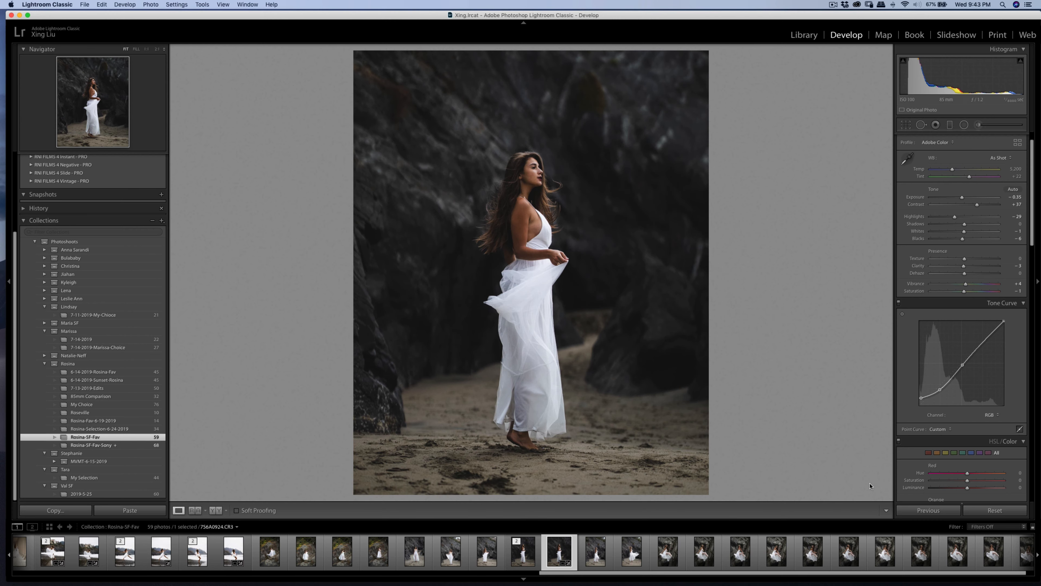
left_click(921, 551)
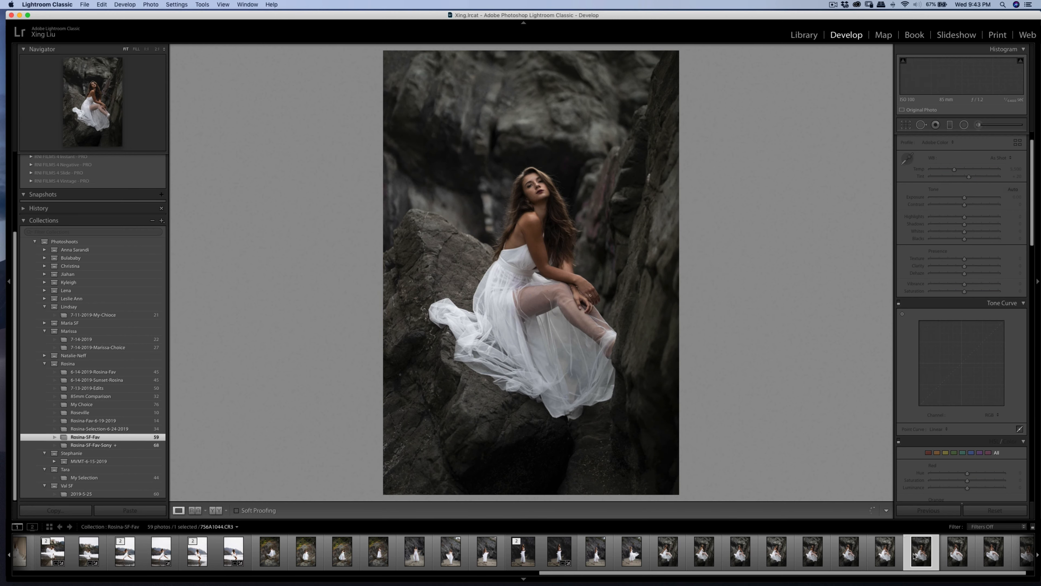
left_click(892, 561)
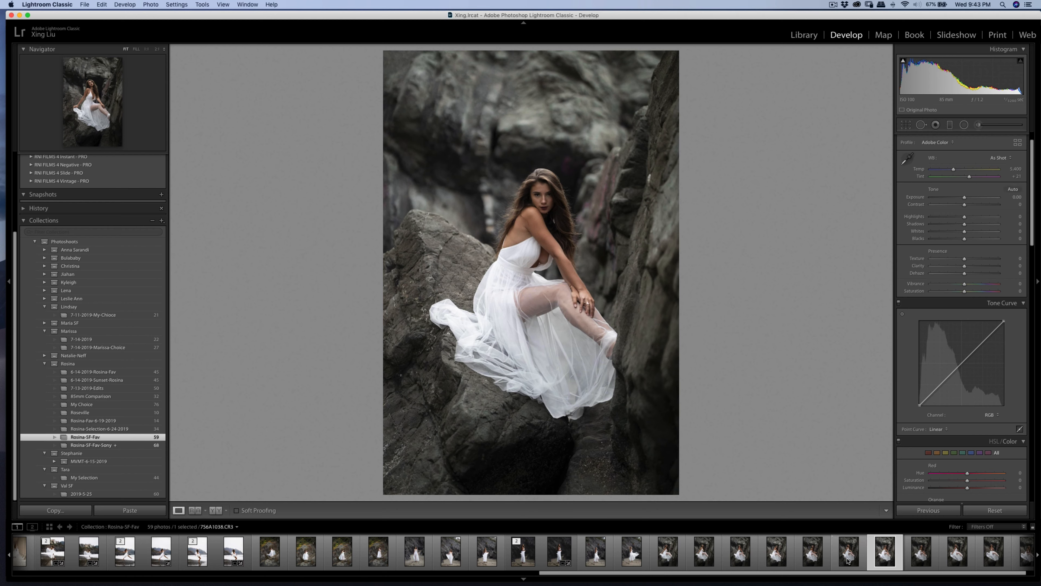
left_click(820, 562)
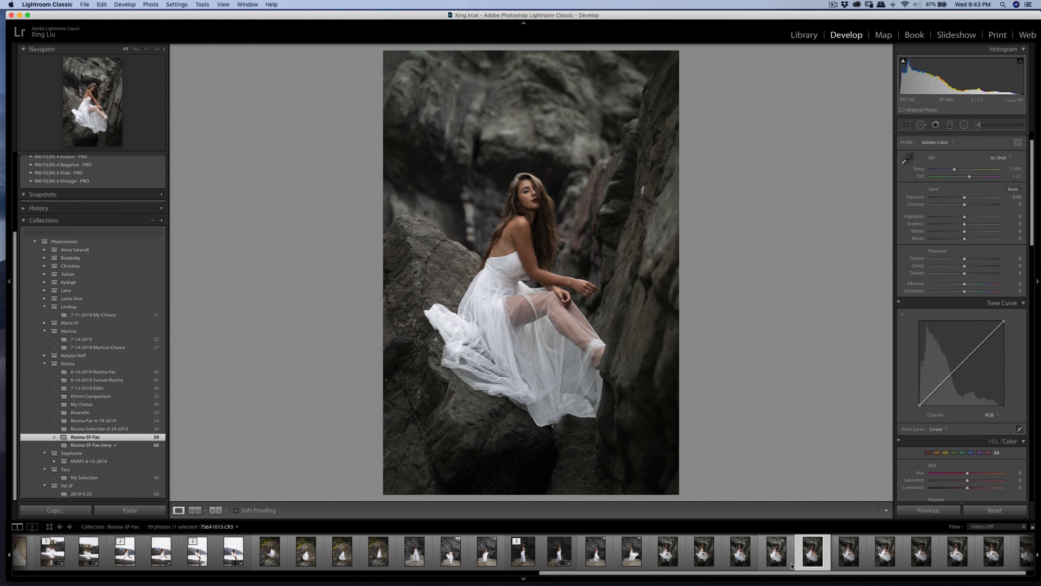
left_click(784, 563)
left_click(730, 558)
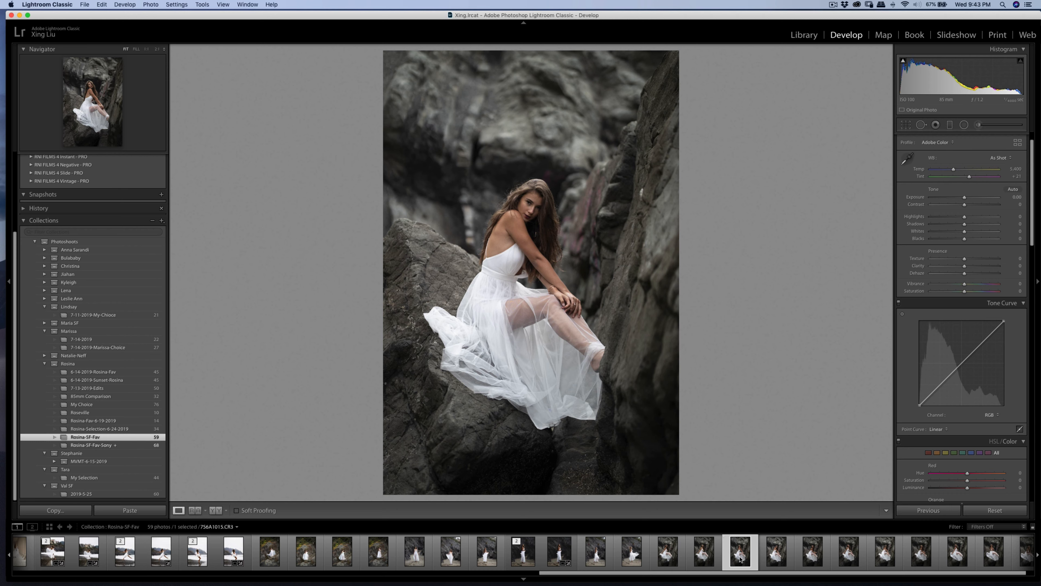
left_click(705, 558)
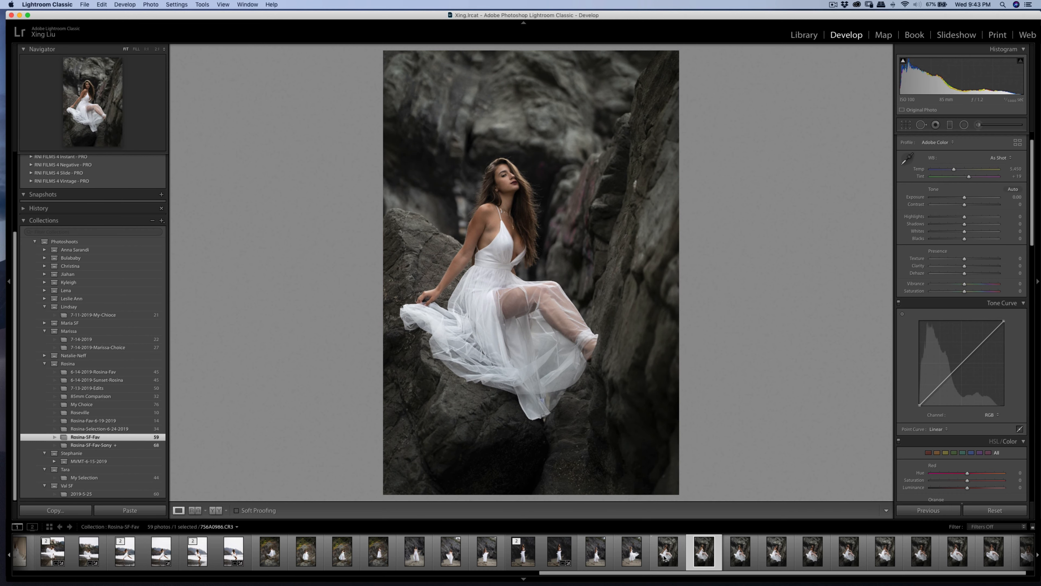
left_click(669, 558)
left_click(703, 557)
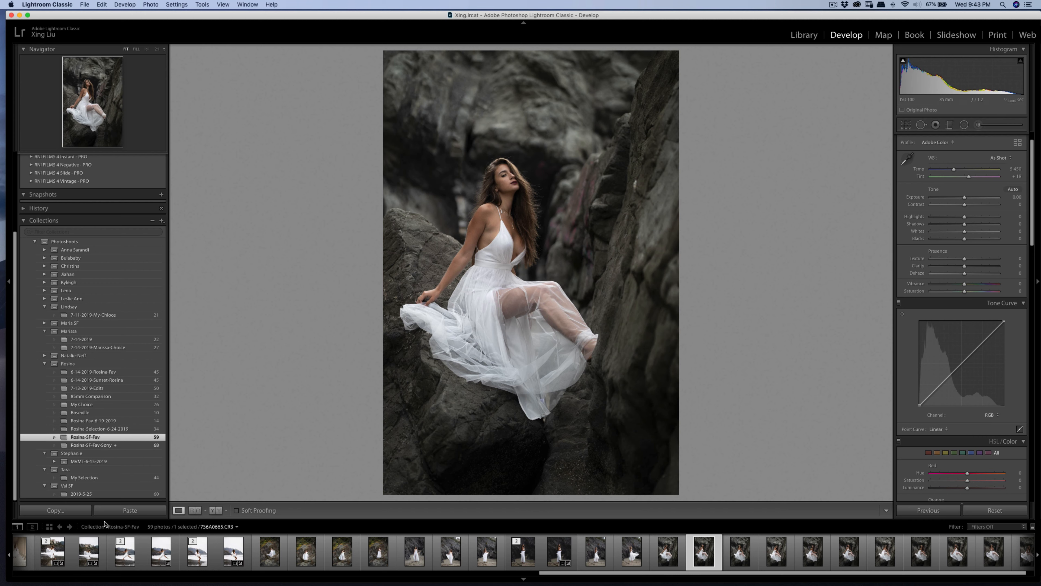
left_click(111, 514)
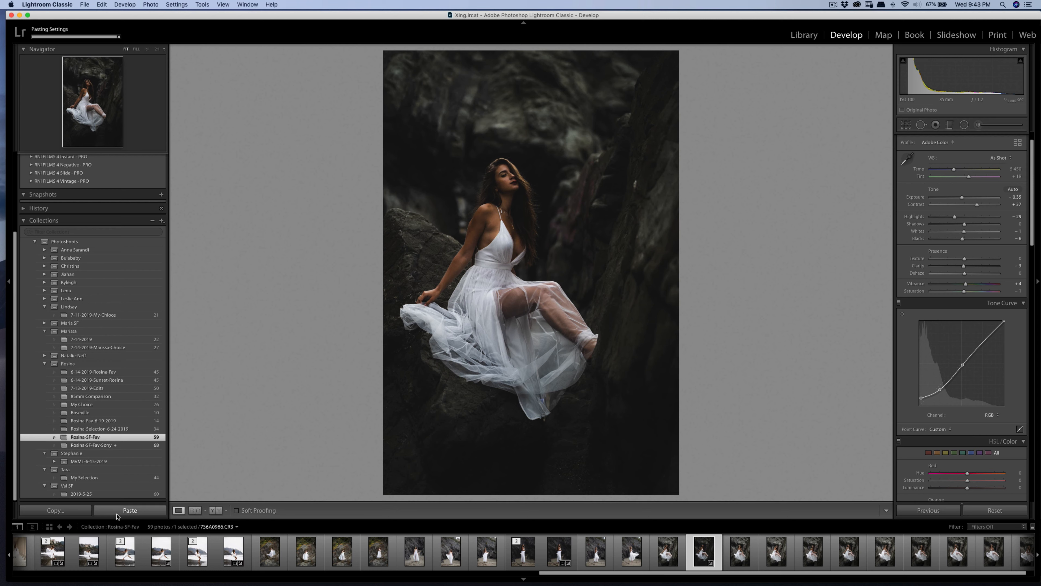
Set Exposure to +0.05, Highlights to -22 and Blacks to -3, and fine-tune the tone curve's shadow and midtone points
double_click(963, 197)
left_click_drag(965, 197, 964, 201)
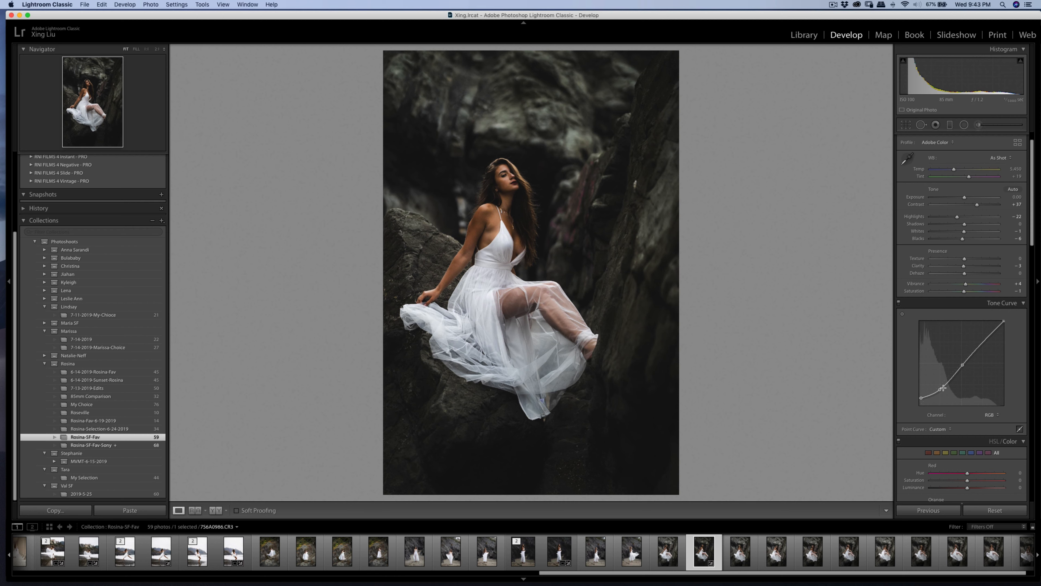
left_click_drag(962, 365, 939, 390)
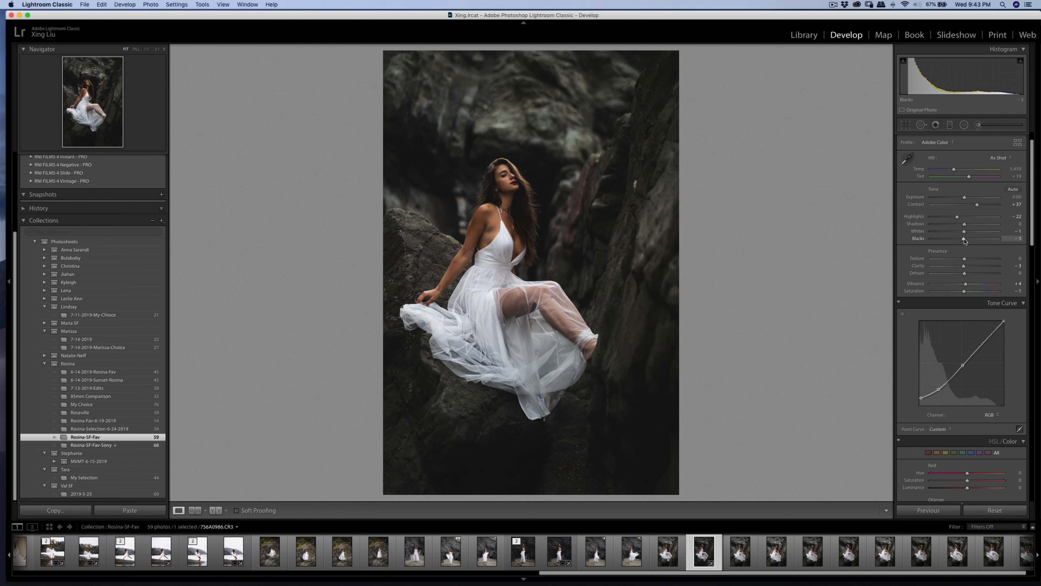
left_click_drag(964, 198, 966, 200)
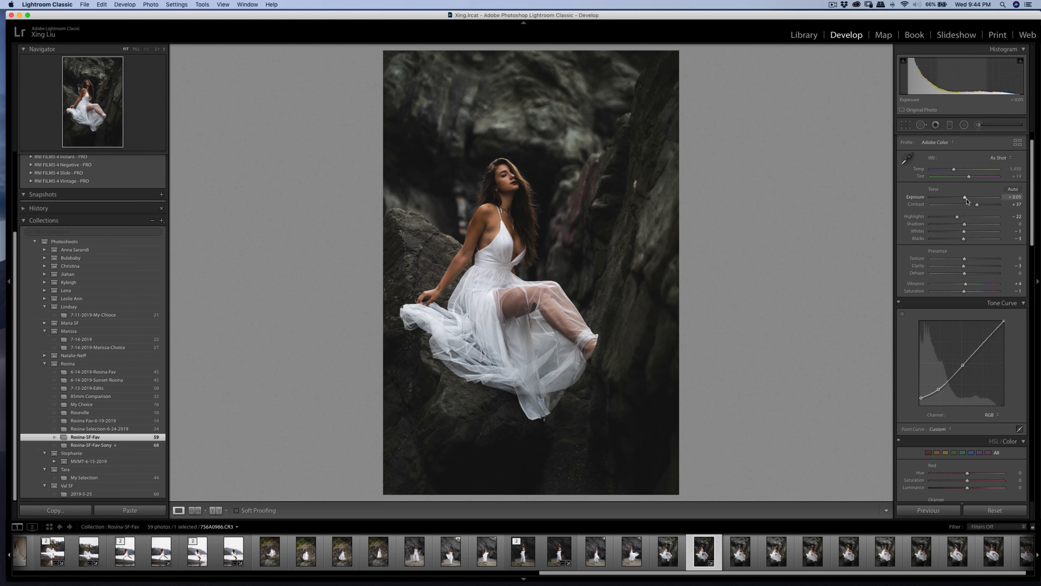
Compare the seated rock portrait before and after editing
key("backslash")
key("backslash")
key("backslash")
key("backslash")
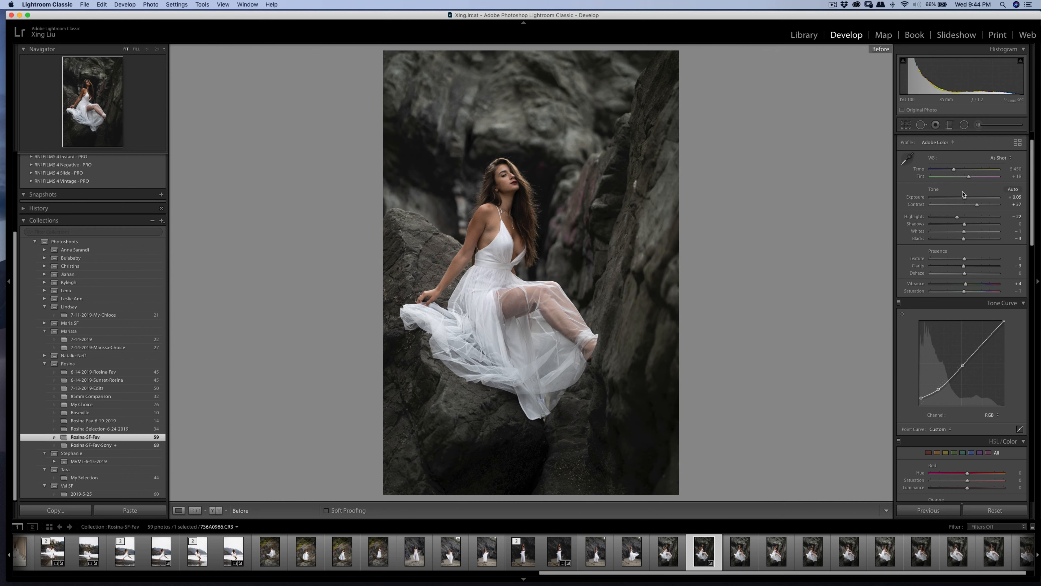
key("backslash")
key("backslash")
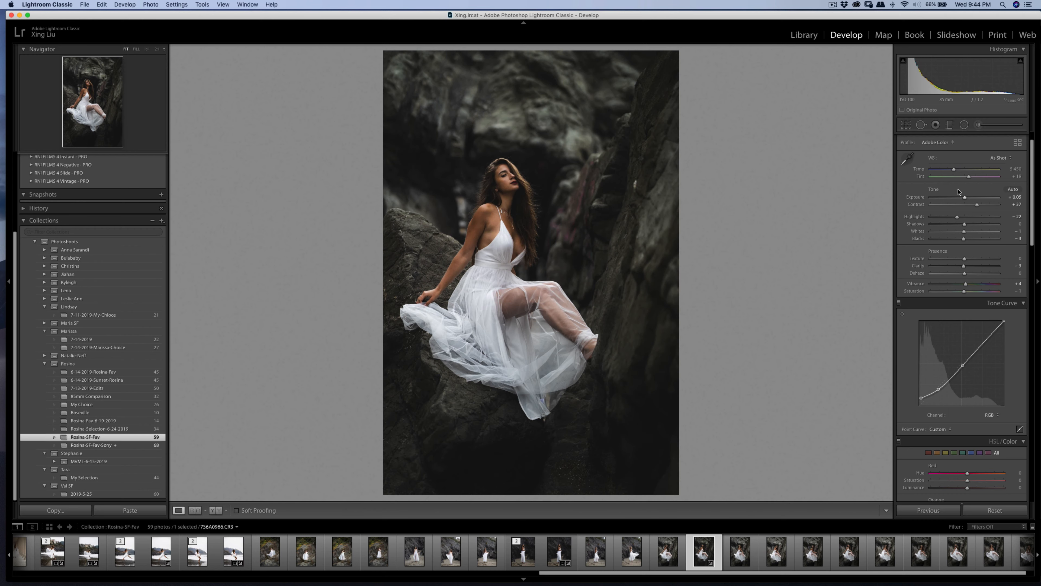
Set Exposure to +0.15, Contrast to +50 and Highlights to -29, and adjust the tone curve's black, shadow and white points slightly
left_click_drag(965, 200, 978, 207)
left_click_drag(938, 391, 923, 396)
left_click_drag(962, 365, 962, 364)
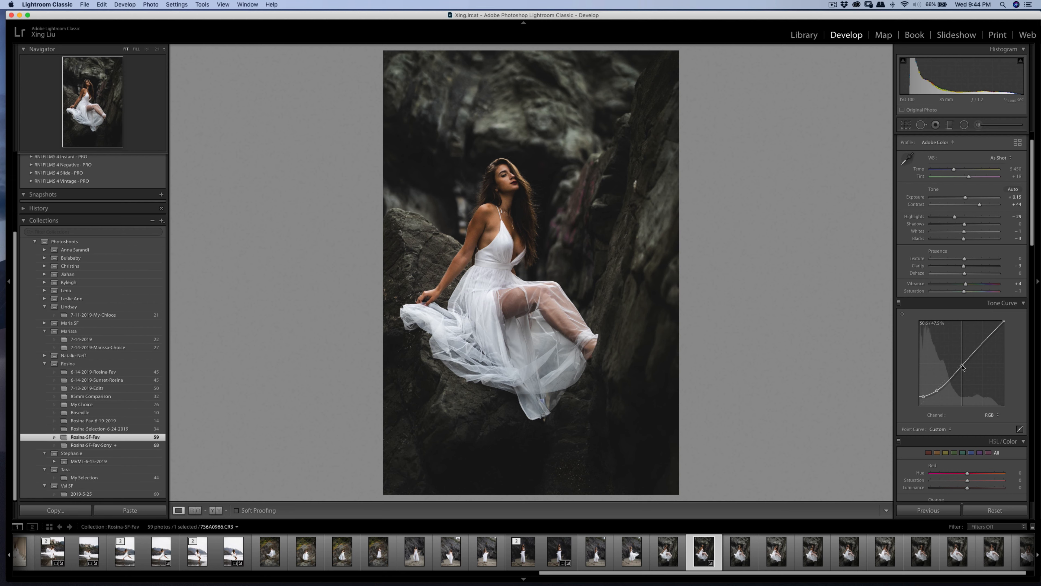
left_click_drag(1003, 321, 1004, 323)
left_click_drag(978, 205, 983, 207)
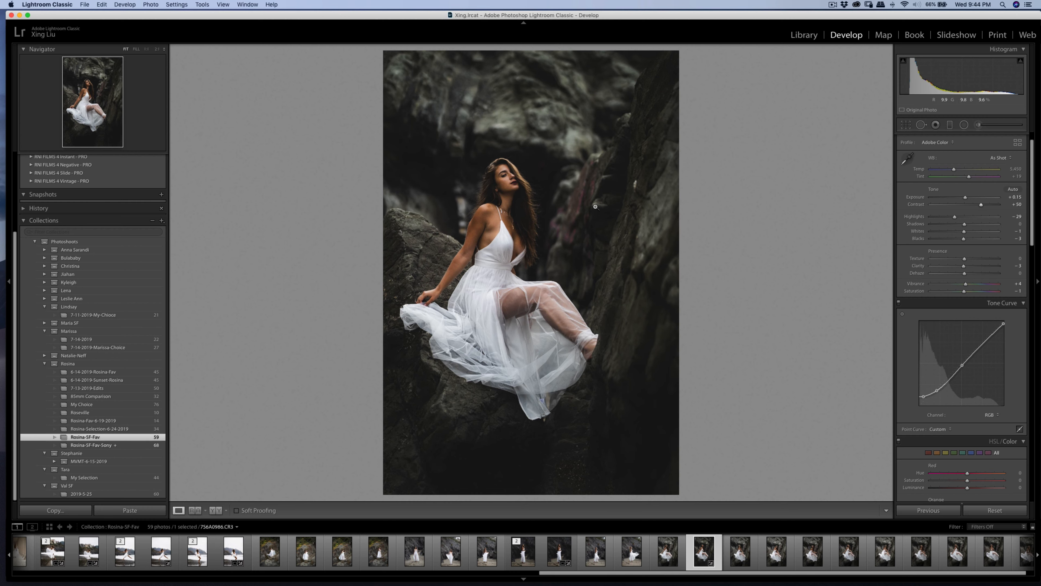
Heal the elongated bright spot on the rock wall beside the woman, sampling from the dark rock just below and left of it
left_click(623, 199)
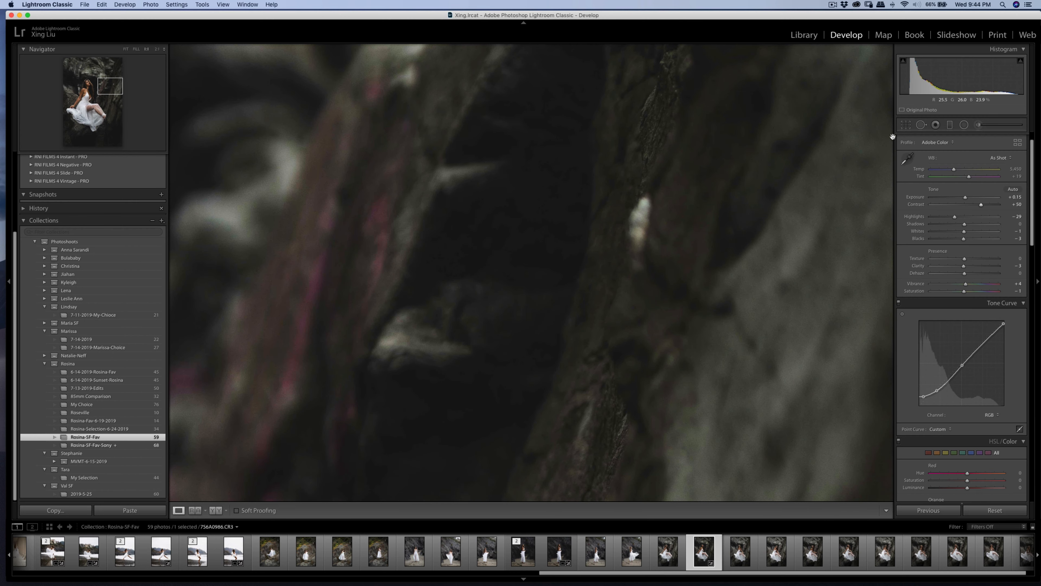
left_click(921, 125)
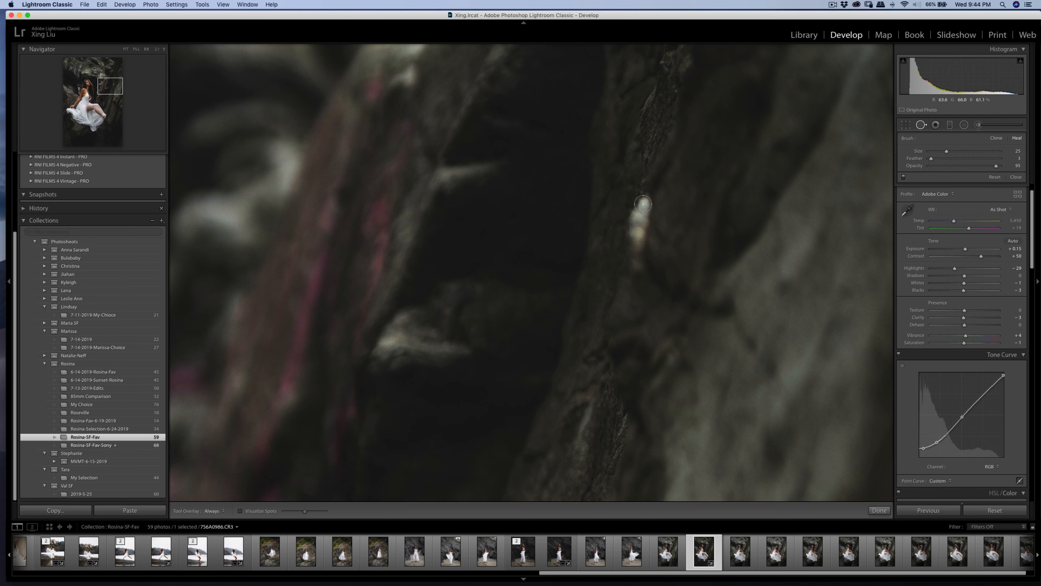
mouse_move(647, 197)
left_mouse_down()
mouse_move(639, 266)
mouse_move(644, 197)
mouse_move(636, 209)
left_mouse_up()
mouse_move(653, 253)
left_mouse_down()
mouse_move(644, 344)
mouse_move(601, 262)
left_mouse_up()
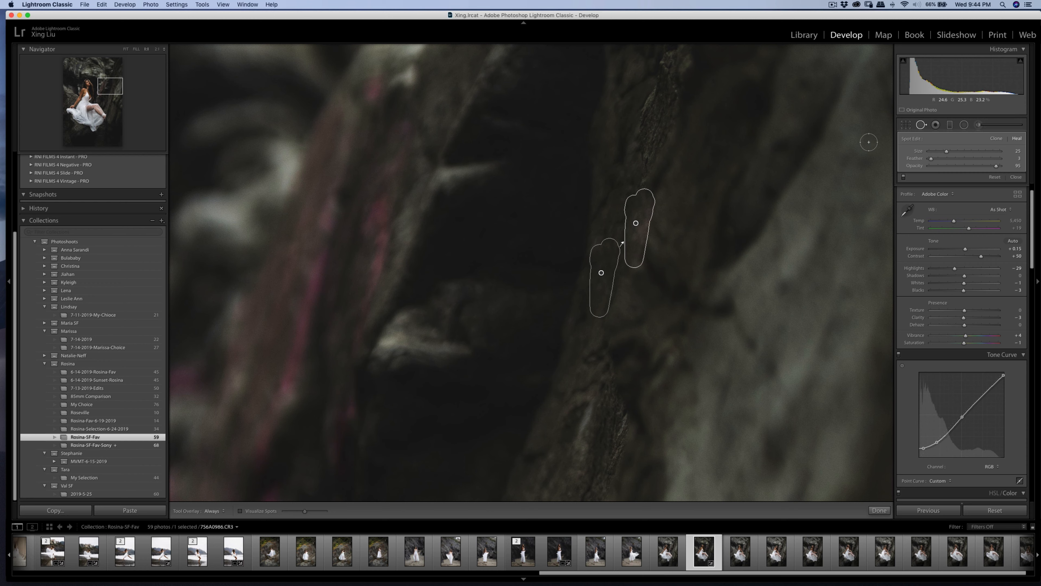
key("q")
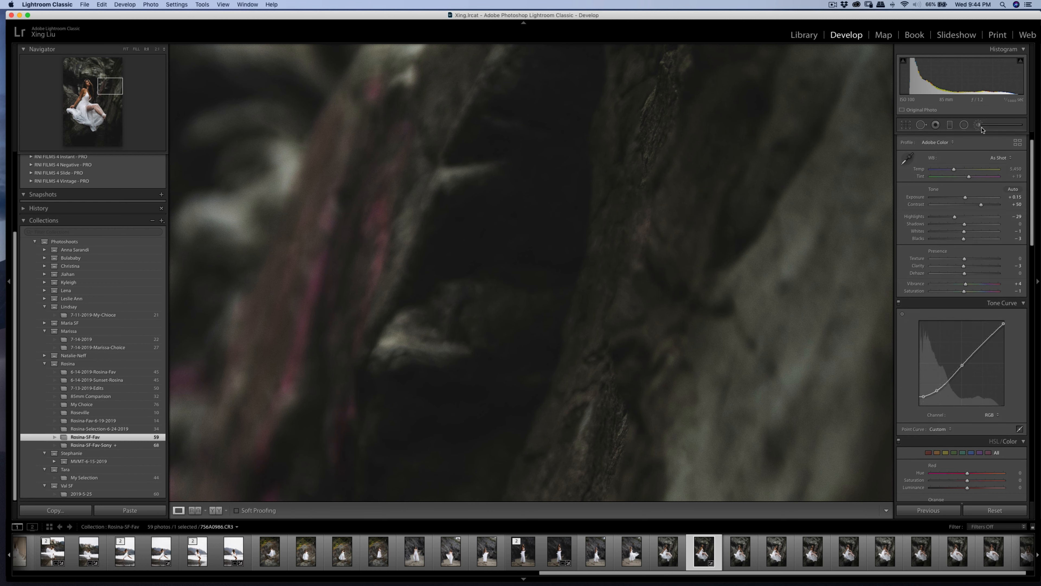
Dab the Soften Skin (Lite) adjustment brush beside the healed rock spot and finish the brush edit
left_click(978, 125)
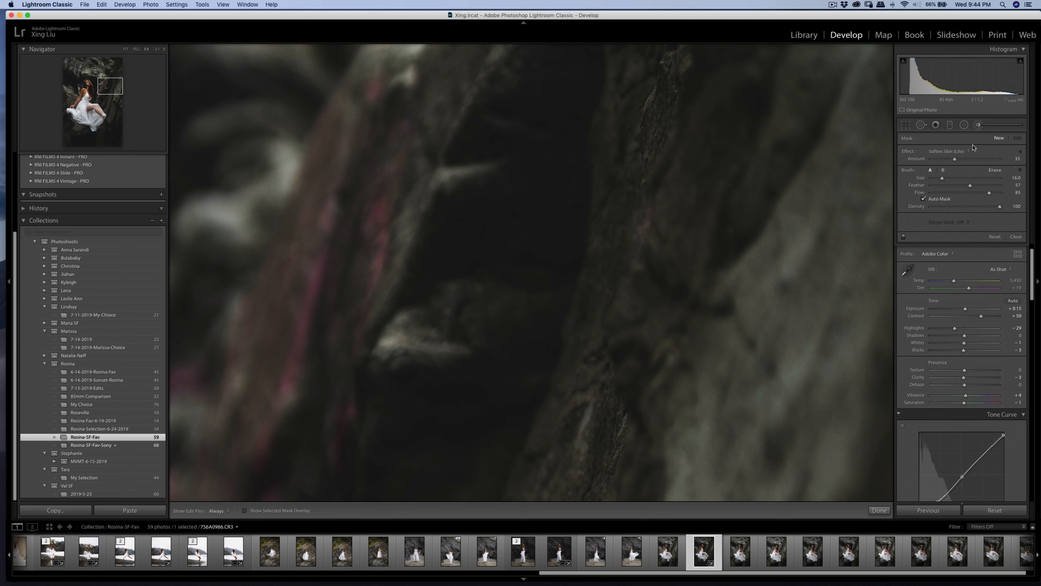
key("h")
key("h")
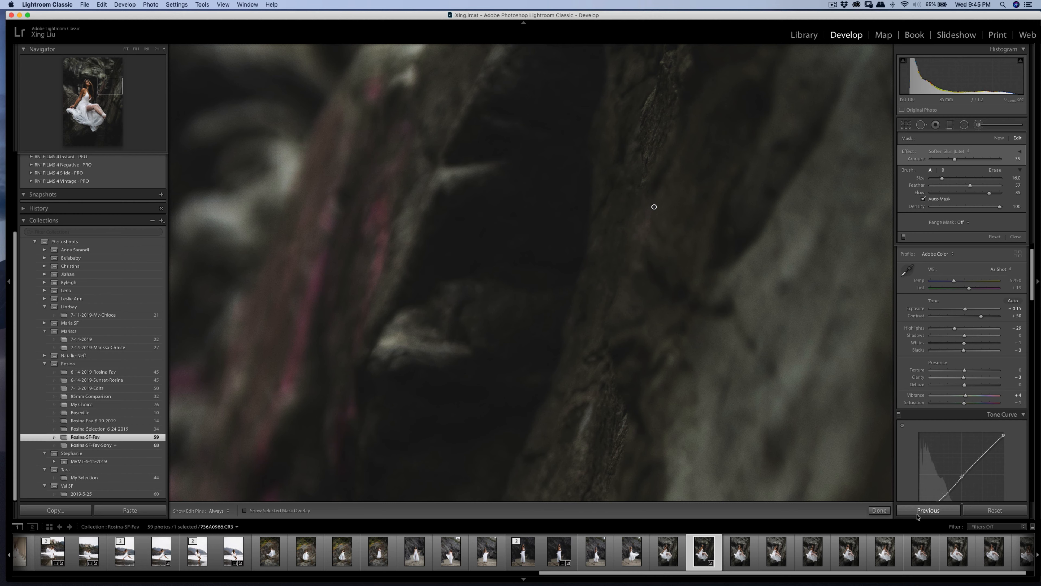
left_click(880, 510)
left_click(672, 324)
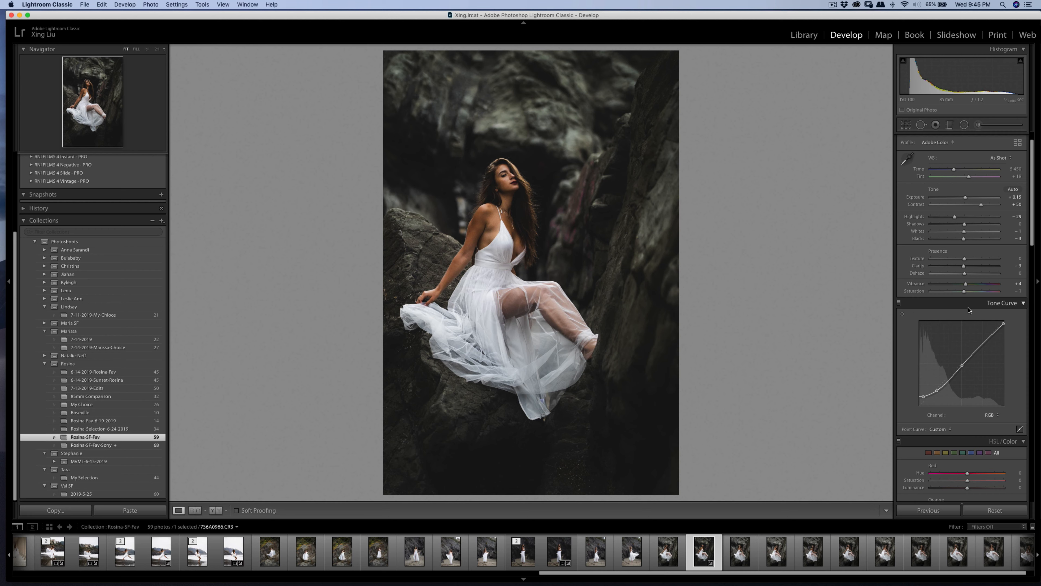
Set purple to Hue -15, Saturation -96 and Luminance -66, and strongly reduce magenta saturation and luminance
scroll(974, 329, "down", 10)
scroll(975, 329, "down", 8)
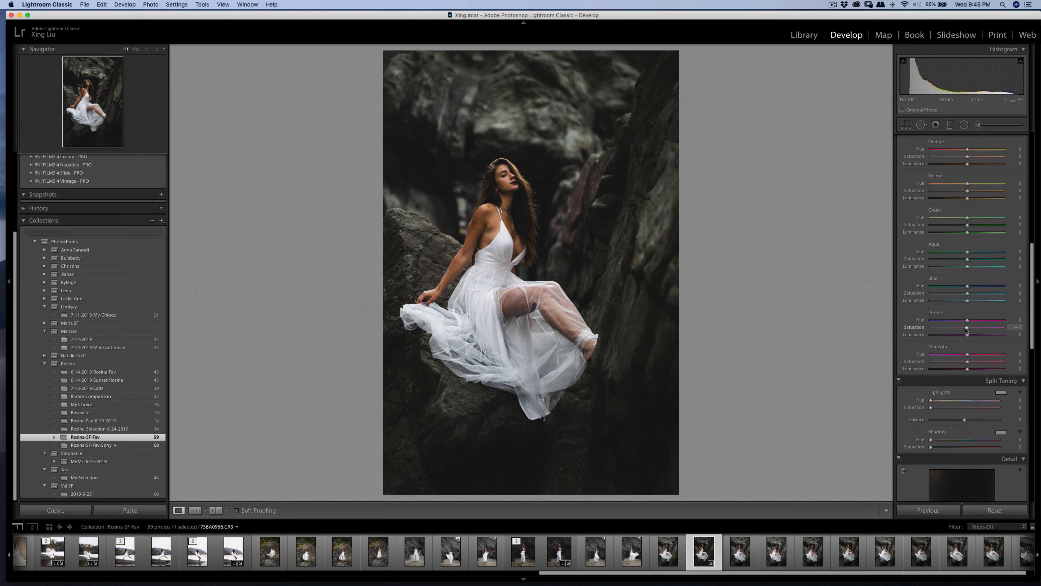
left_click_drag(967, 328, 928, 372)
left_click_drag(968, 330, 932, 328)
scroll(978, 287, "up", 4)
mouse_move(965, 199)
left_mouse_down()
mouse_move(936, 205)
mouse_move(966, 208)
left_mouse_up()
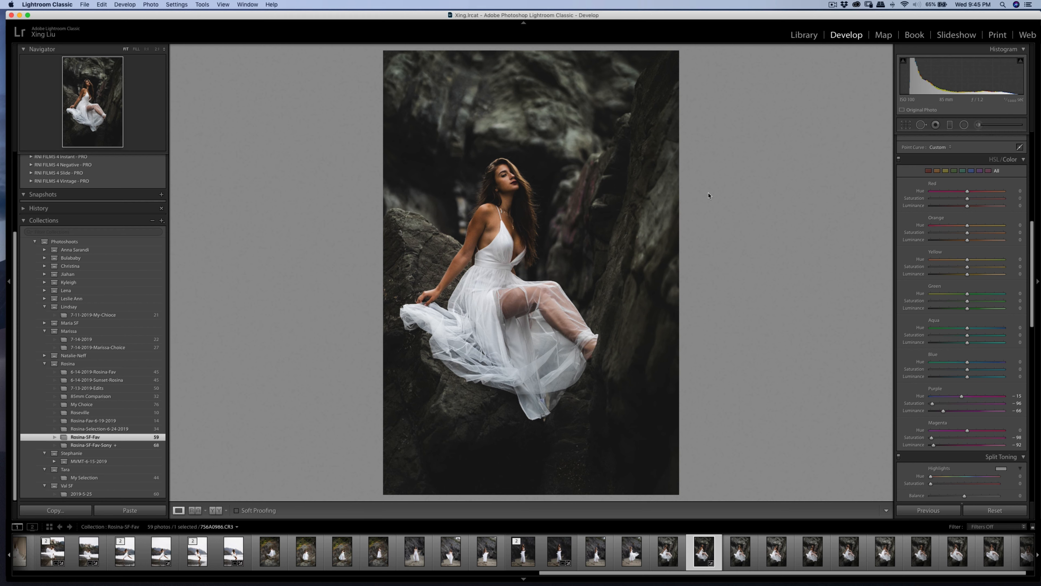
Paint a size 6 desaturating adjustment brush over the pinkish streak on the rock right of the woman, with the amount at -72
scroll(968, 151, "up", 10)
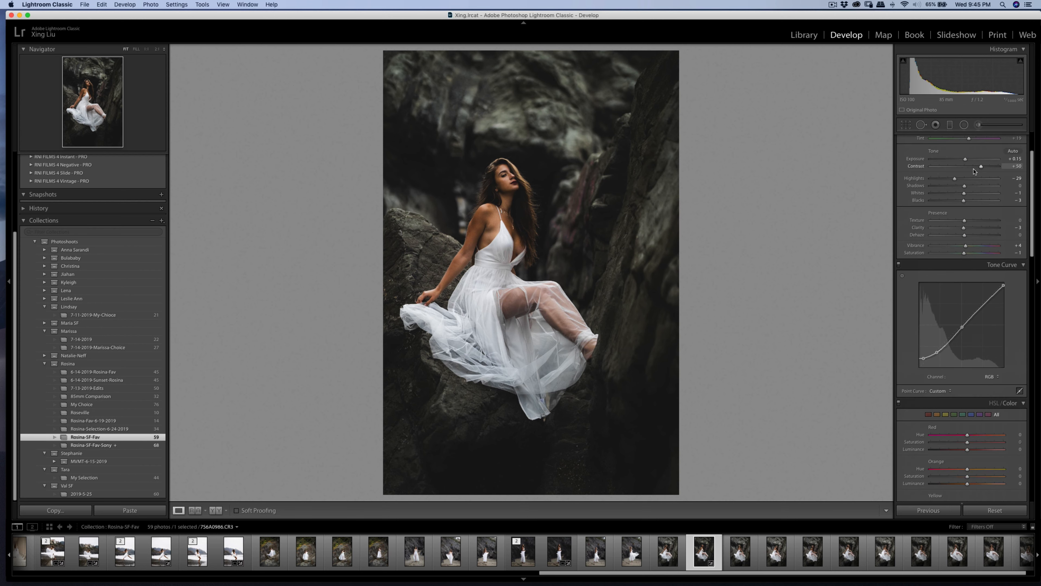
left_click(976, 126)
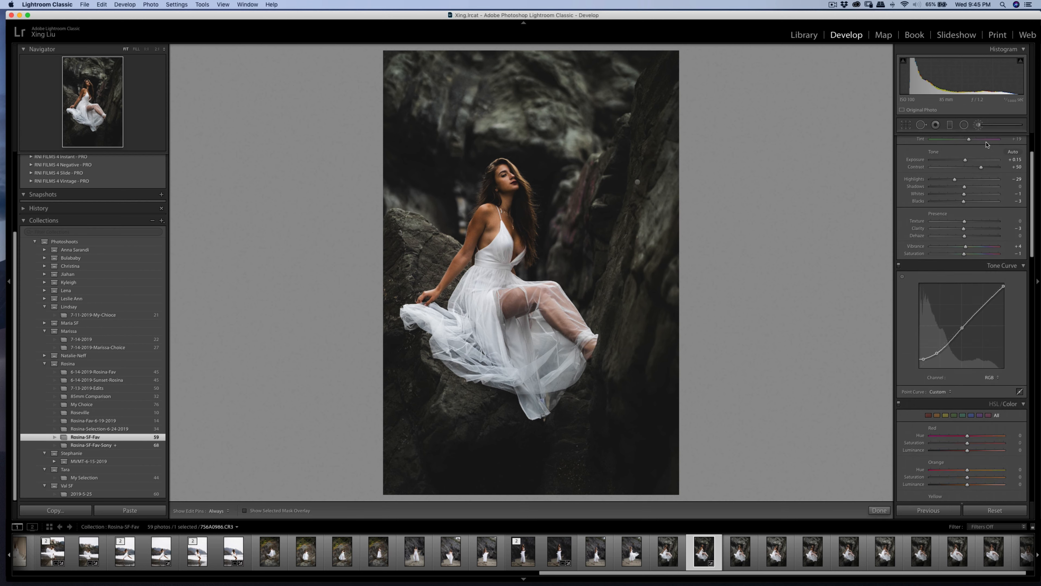
left_click(961, 151)
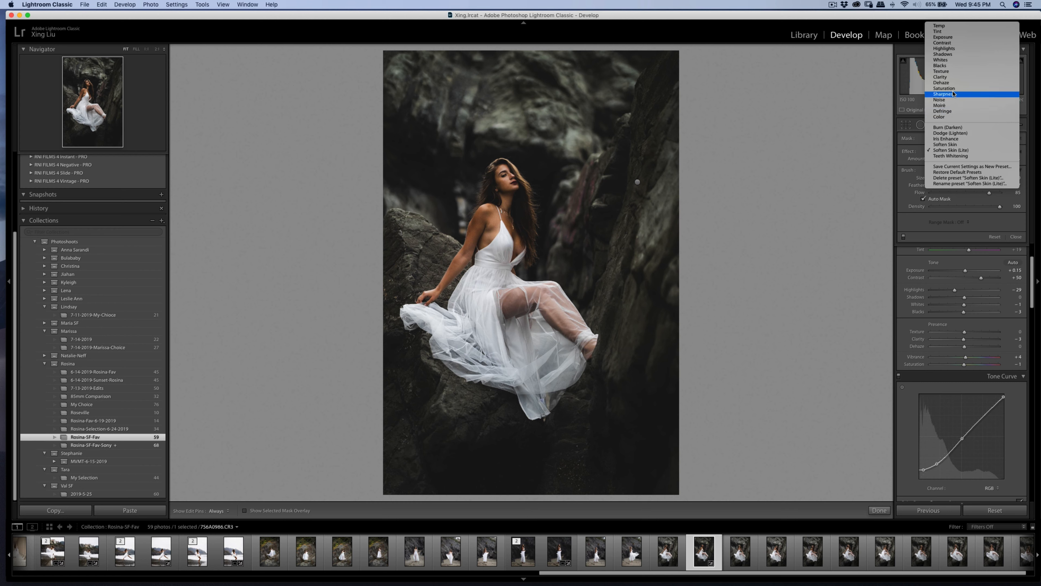
left_click(955, 88)
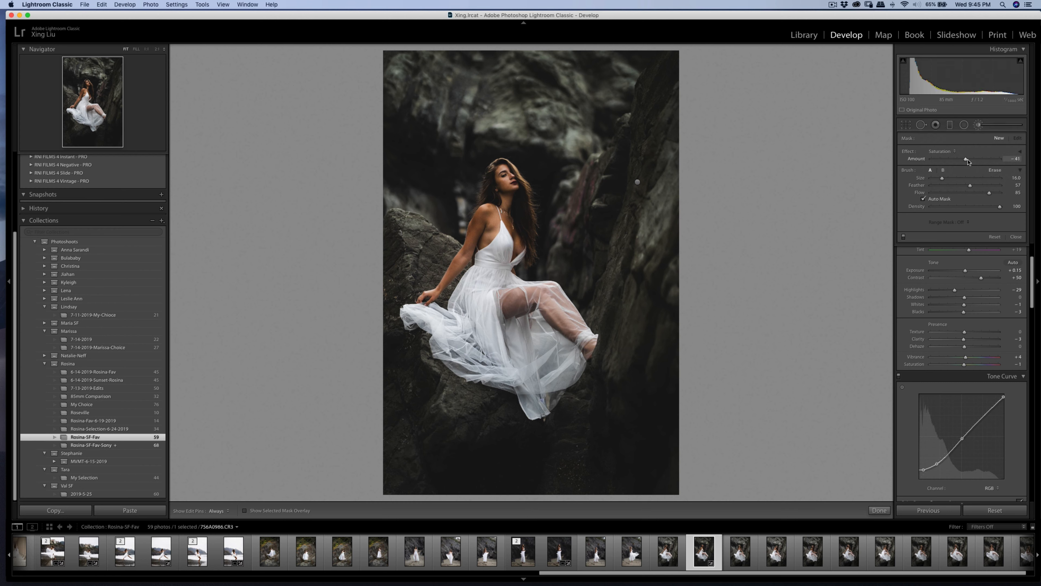
scroll(587, 218, "down", 8)
scroll(587, 188, "down", 2)
key("h")
mouse_move(590, 169)
left_mouse_down()
mouse_move(579, 220)
mouse_move(594, 187)
mouse_move(563, 229)
mouse_move(560, 212)
mouse_move(571, 250)
mouse_move(579, 208)
mouse_move(566, 191)
mouse_move(559, 228)
mouse_move(571, 202)
mouse_move(601, 182)
mouse_move(580, 233)
mouse_move(597, 167)
mouse_move(567, 235)
left_mouse_up()
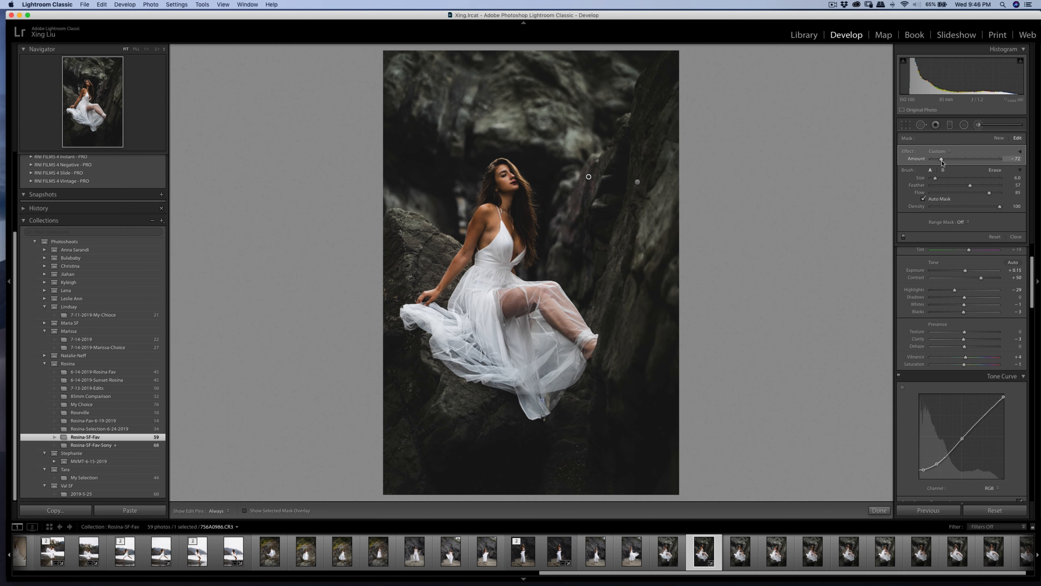
Finish the rock's desaturating brush edit with a slightly lower amount, and set the photo's Contrast to +56
left_click_drag(939, 161, 937, 161)
left_click(866, 509)
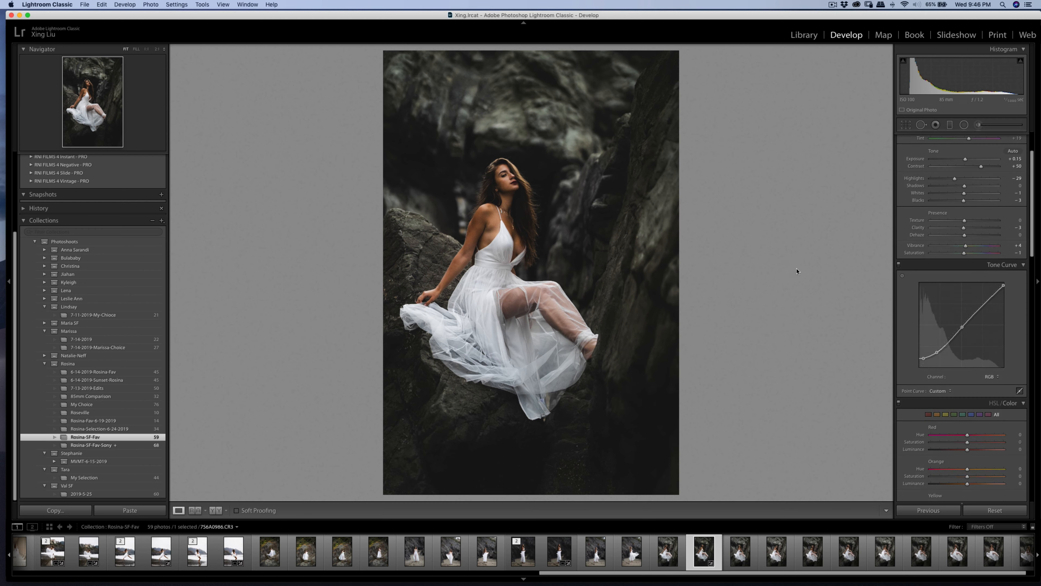
scroll(961, 239, "up", 3)
left_click_drag(981, 225, 984, 226)
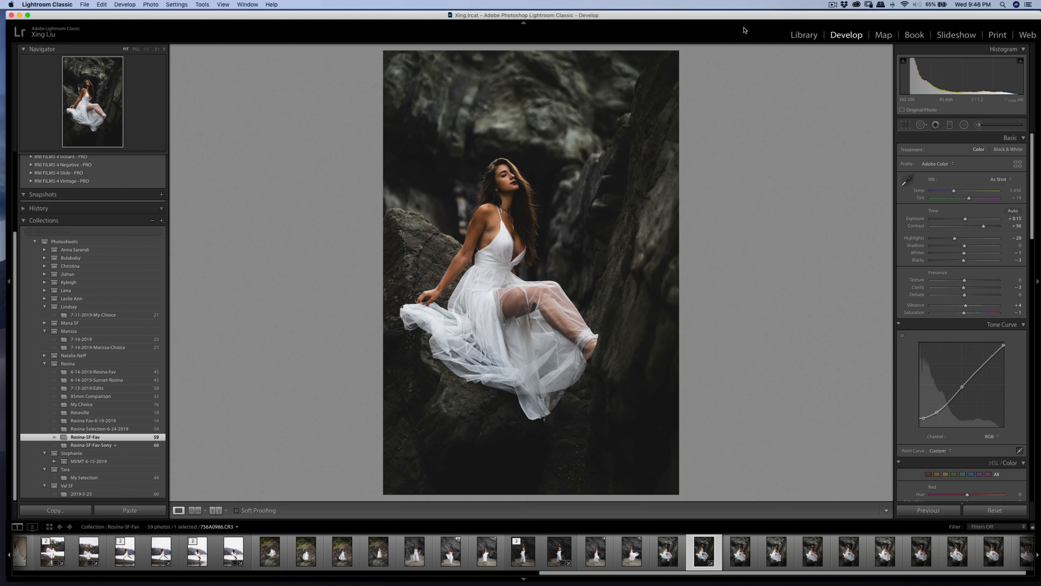
Open a copy of the seated white-dress portrait with Lightroom adjustments in Portraiture 3
right_click(610, 248)
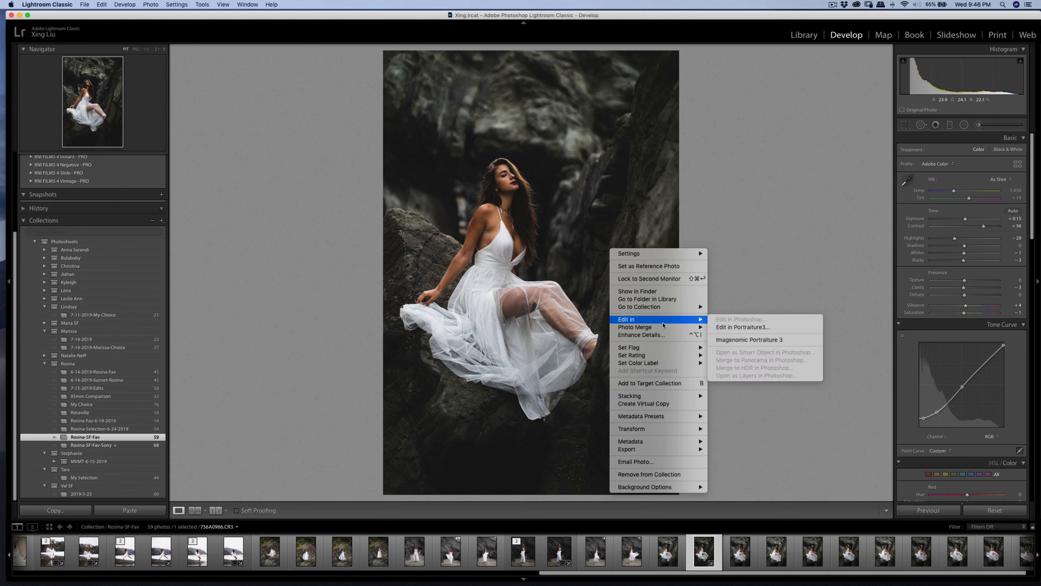
mouse_move(671, 323)
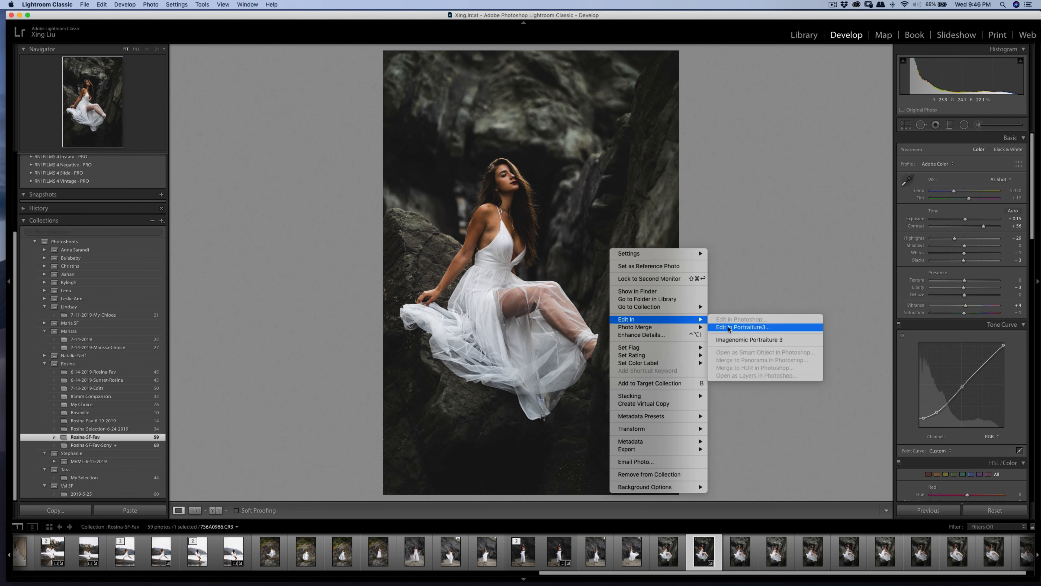
left_click(731, 339)
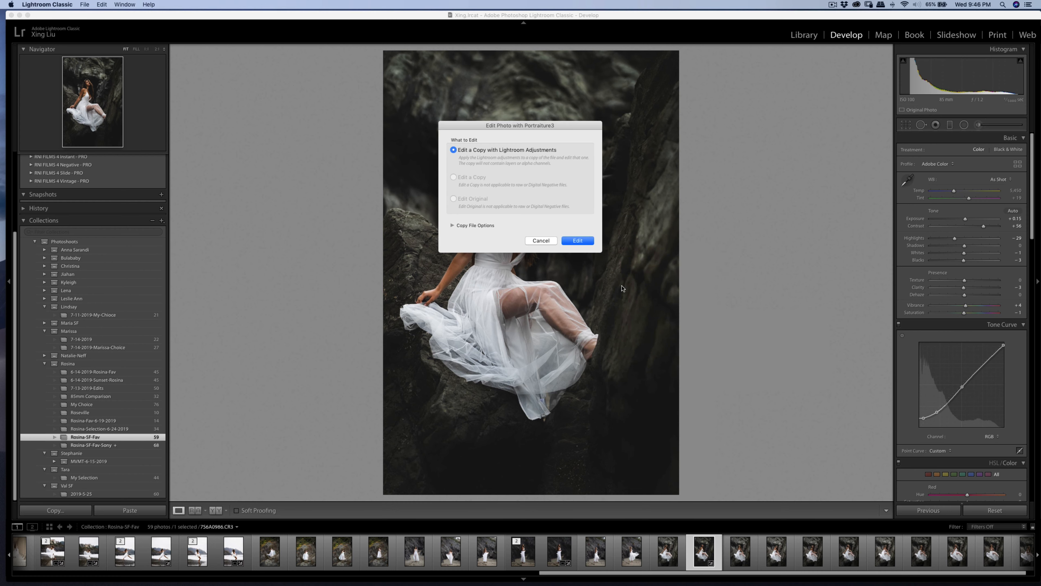
left_click(576, 241)
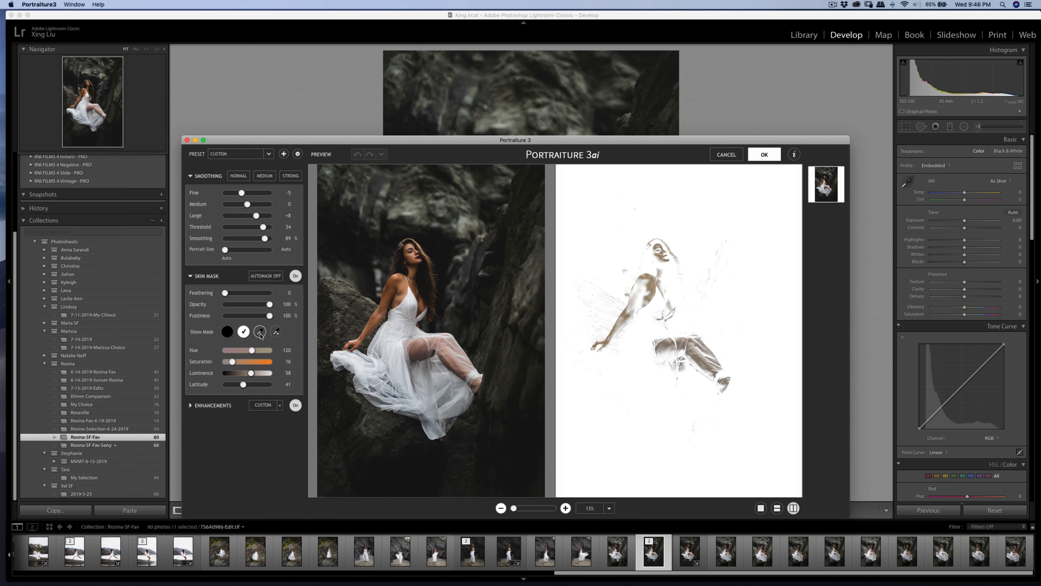
Sample the skin tone beside the woman's face in the mask preview to refine the skin mask, and apply the smoothing
left_click(259, 332)
left_click(669, 253)
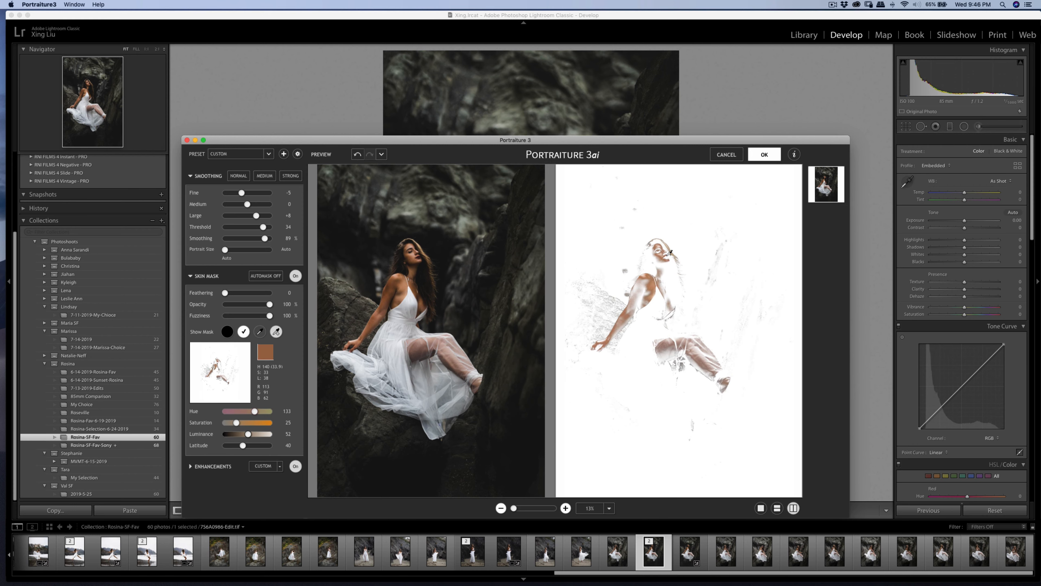
key("Return")
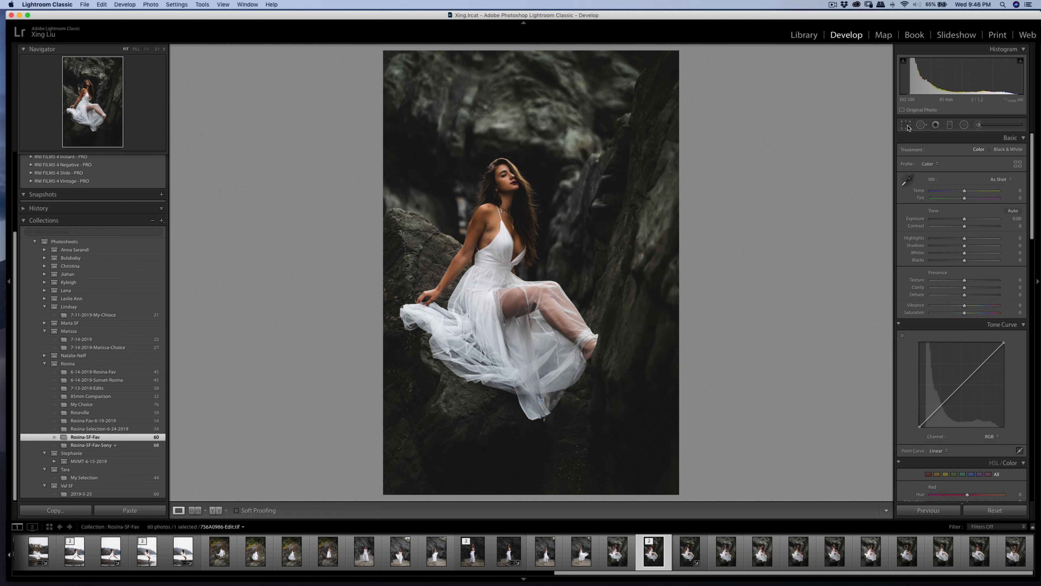
Export the smoothed, full-frame portrait
key("super+shift+e")
left_click(668, 308)
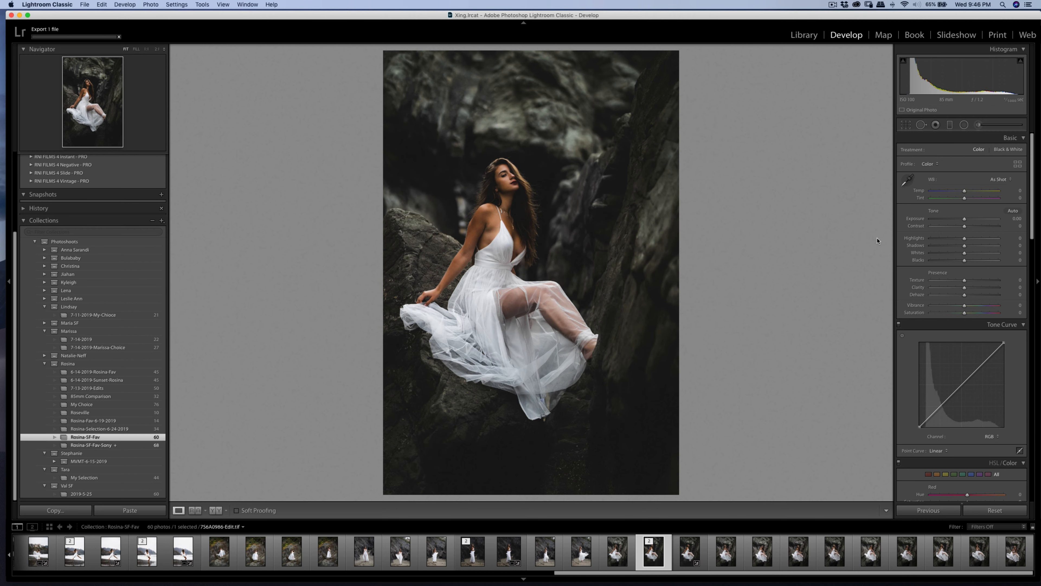
Crop the smoothed portrait to the 4 x 5 / 8 x 10 aspect, shifting the crop frame slightly downward on the photo
left_click(905, 124)
left_click(993, 153)
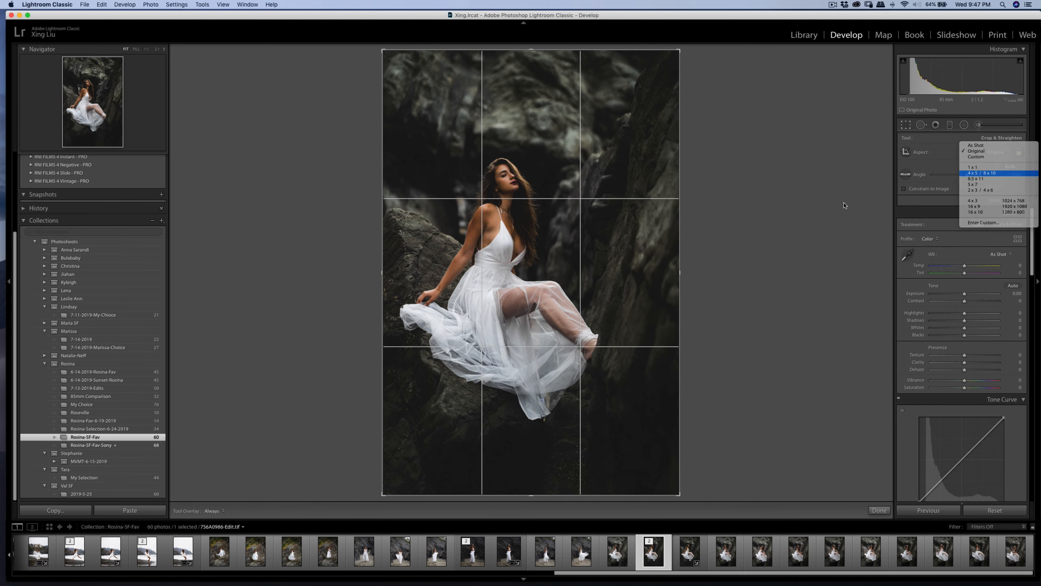
left_click(982, 173)
left_click_drag(602, 238, 602, 233)
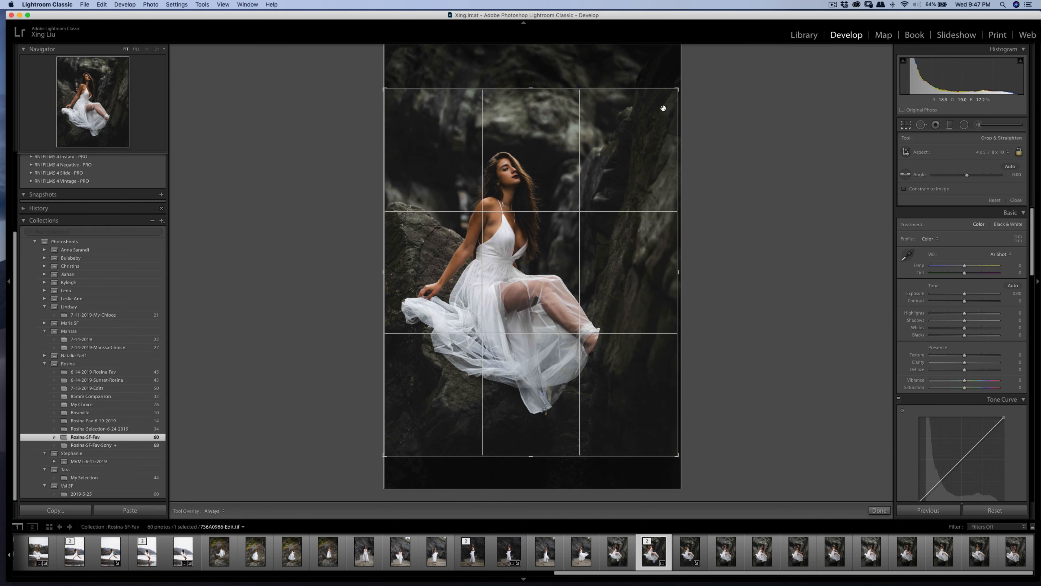
key("Return")
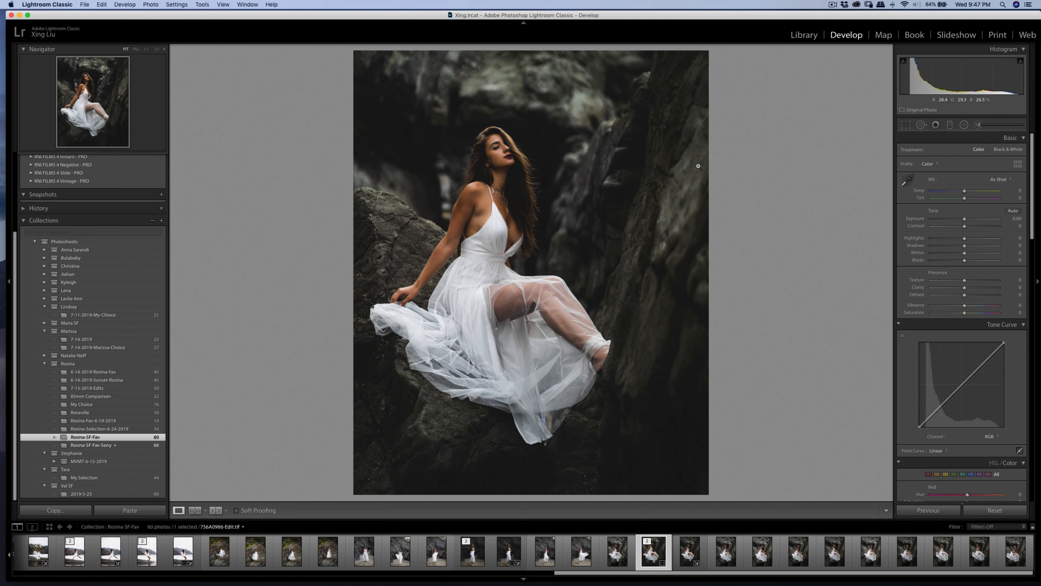
Export the cropped portrait under a unique name alongside the existing 756A0986-Edit.jpg
key("super+shift+e")
left_click(656, 310)
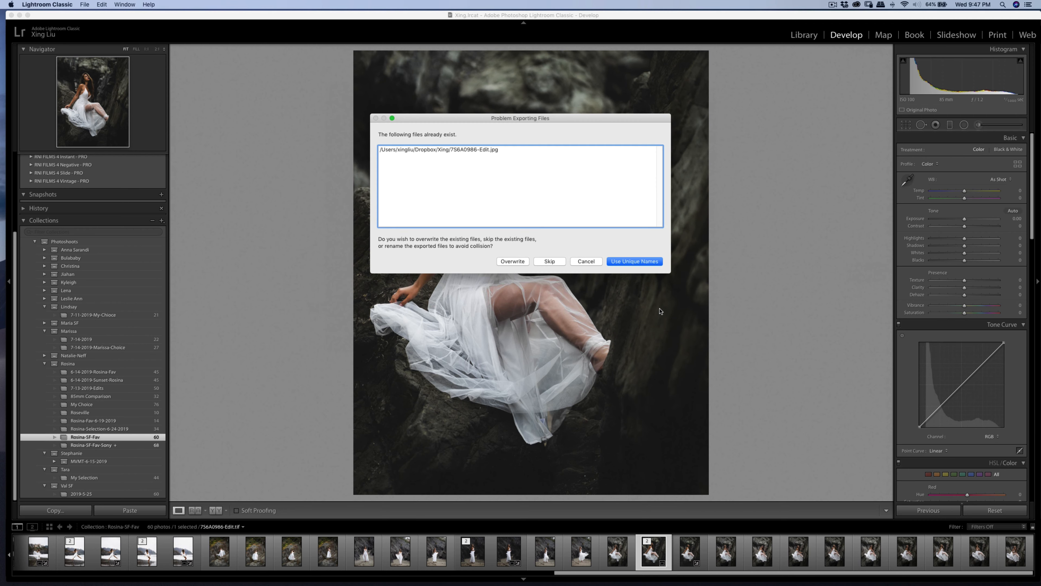
left_click(649, 265)
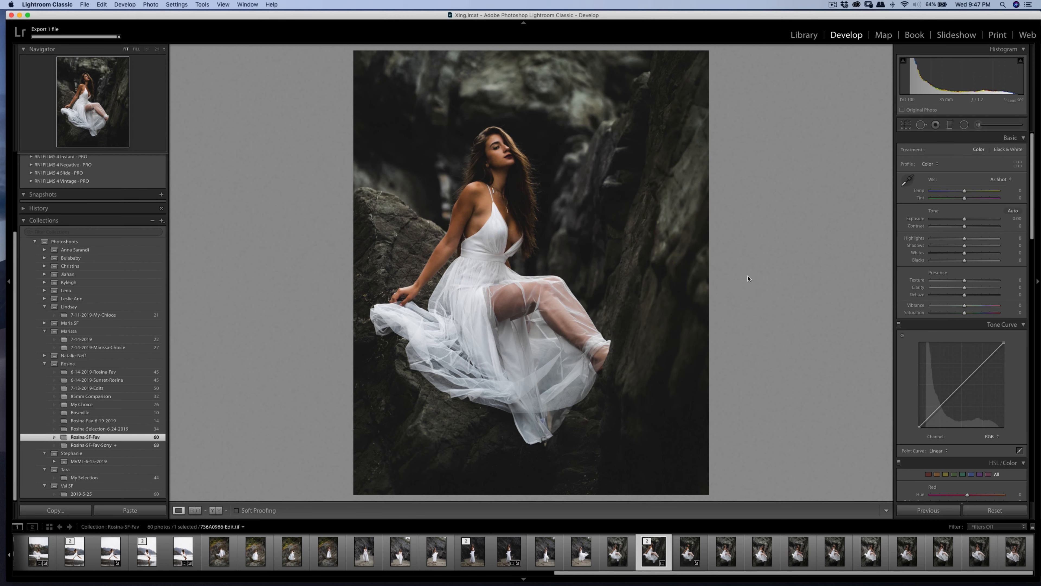